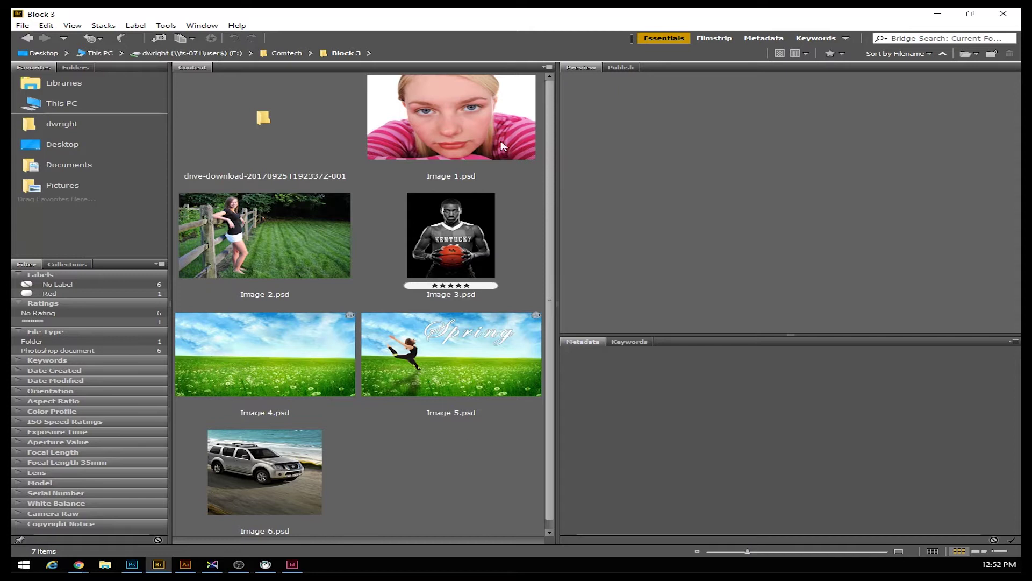
- Preview Image 1.psd through Image 6.psd one after another in the Block 3 folder
{"action": "left_click", "coordinate": [437, 125]}
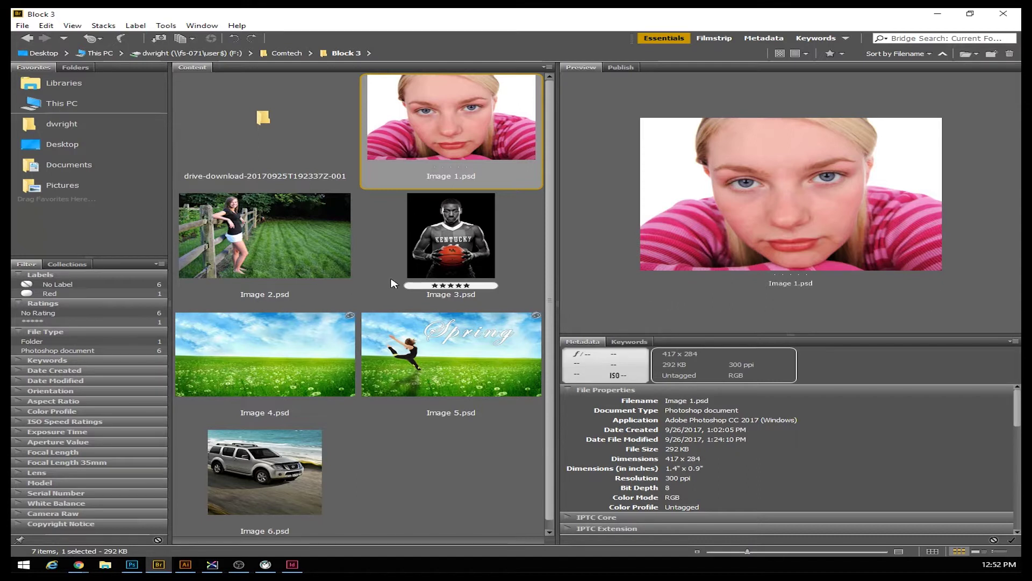
{"action": "left_click", "coordinate": [290, 240]}
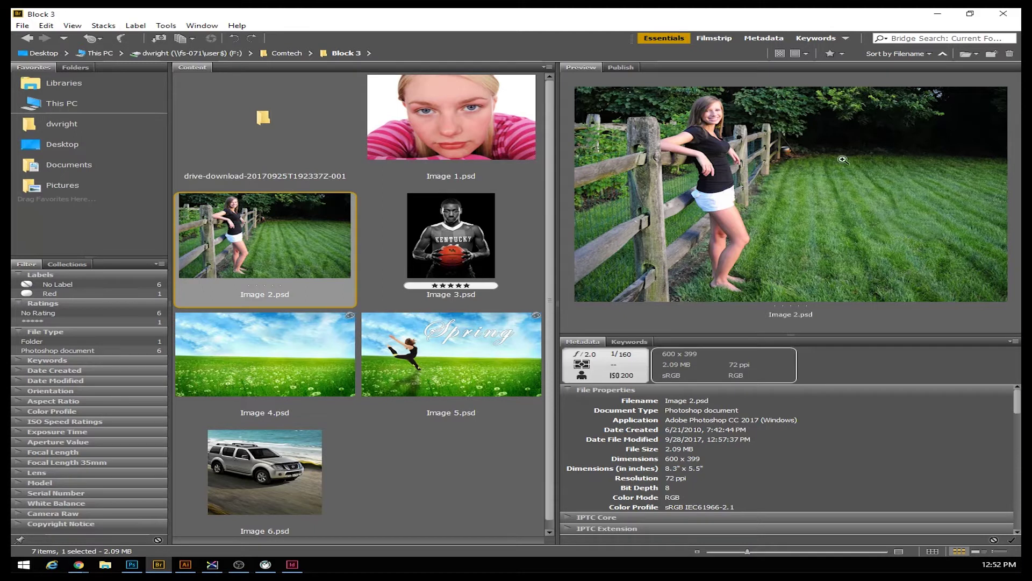
{"action": "left_click", "coordinate": [471, 229]}
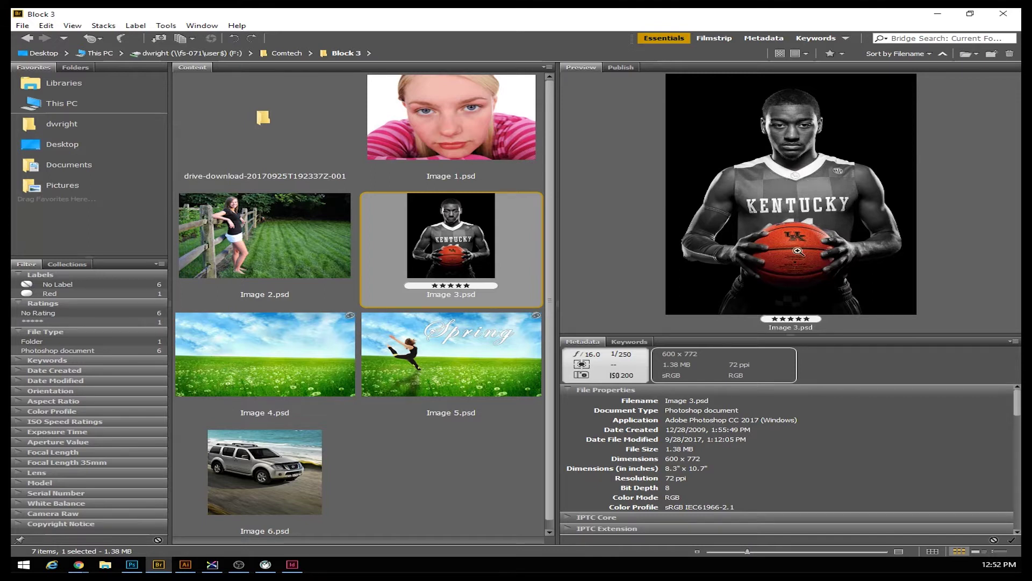
{"action": "left_click", "coordinate": [263, 363]}
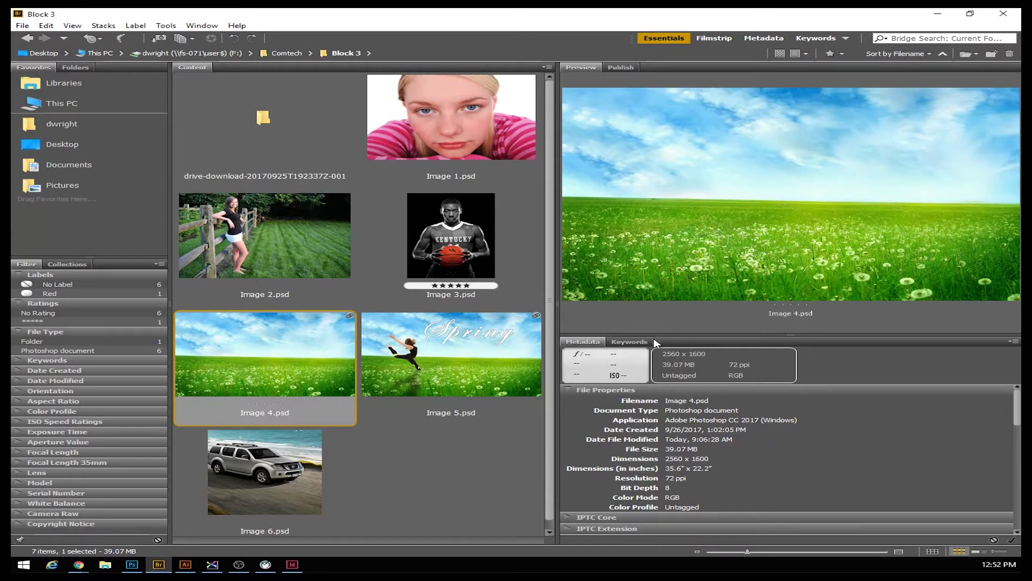
{"action": "left_click", "coordinate": [445, 357]}
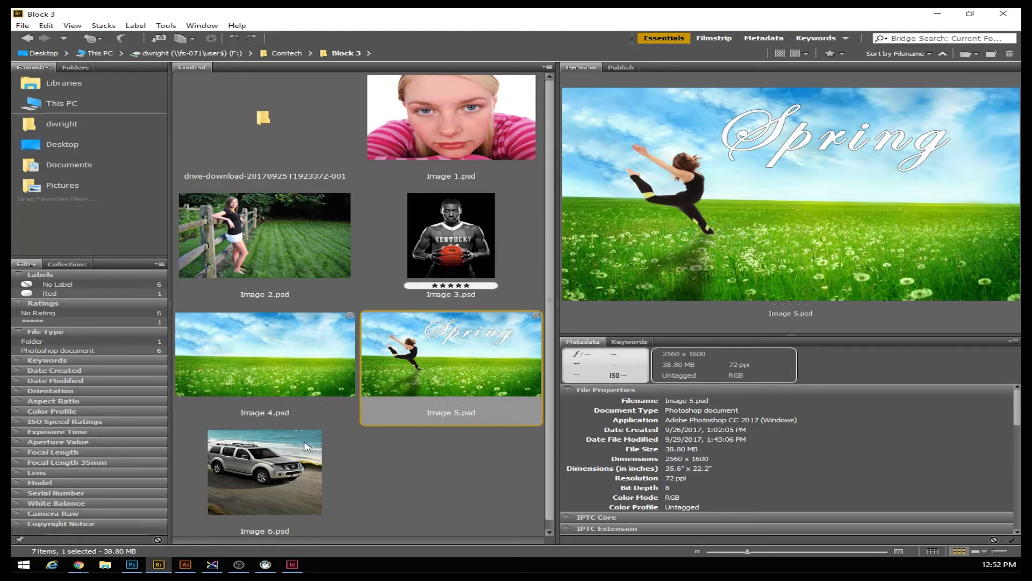
{"action": "left_click", "coordinate": [269, 482]}
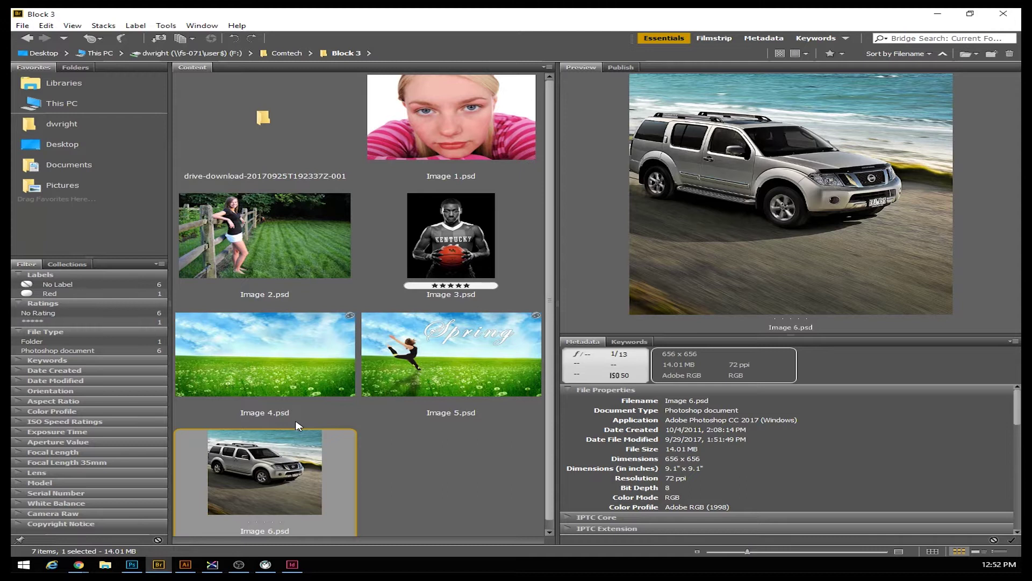
- Switch to InDesign and start a new document
{"action": "left_click", "coordinate": [132, 564]}
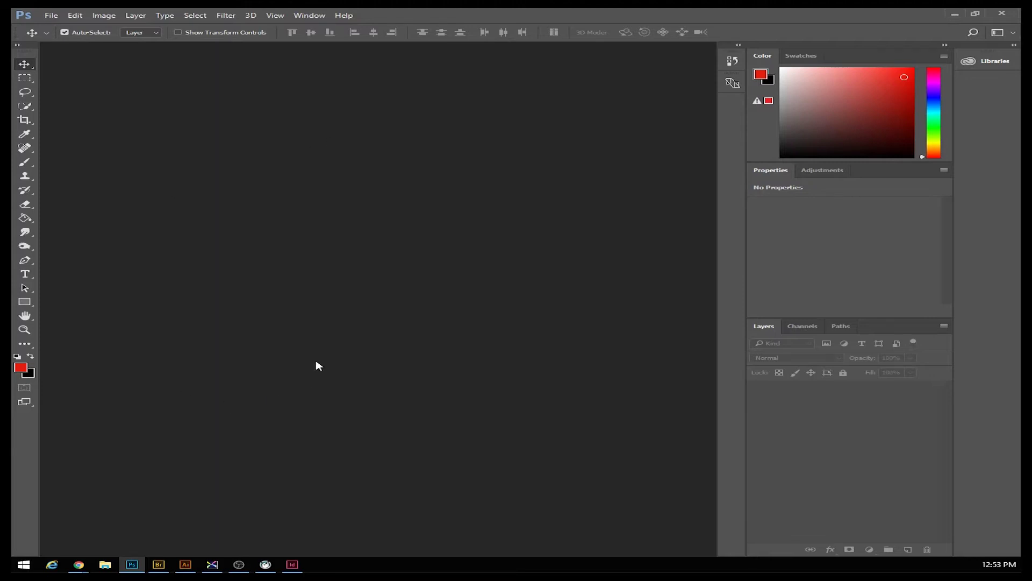
{"action": "mouse_move", "coordinate": [294, 568]}
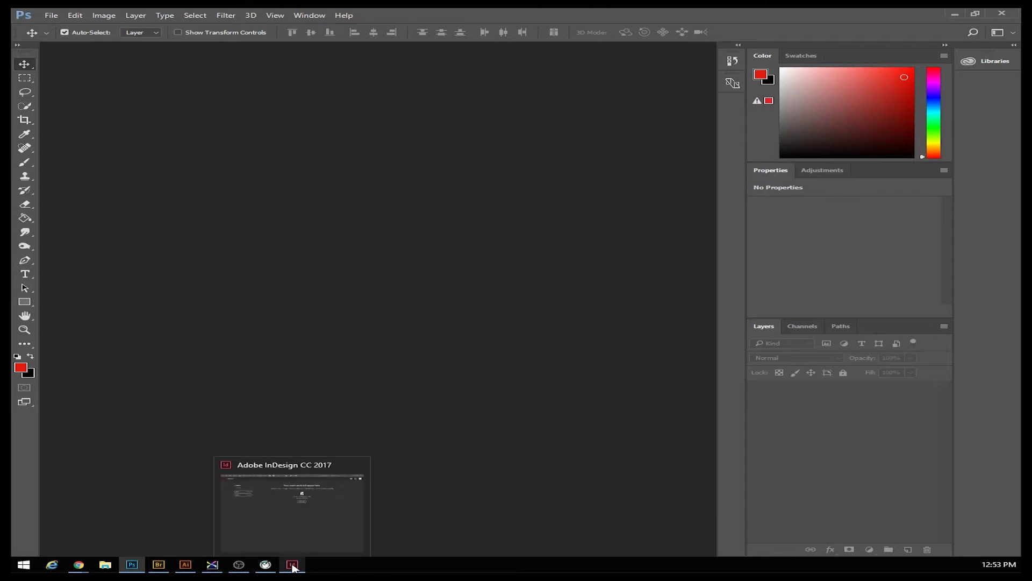
{"action": "left_click", "coordinate": [293, 568]}
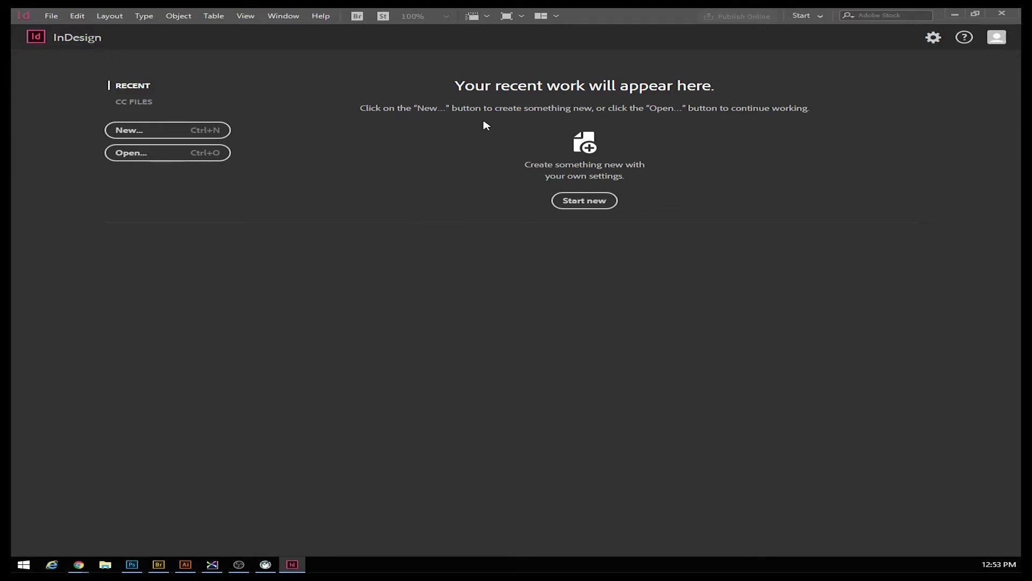
{"action": "left_click", "coordinate": [587, 207]}
{"action": "left_click_drag", "start_coordinate": [730, 243], "coordinate": [506, 103]}
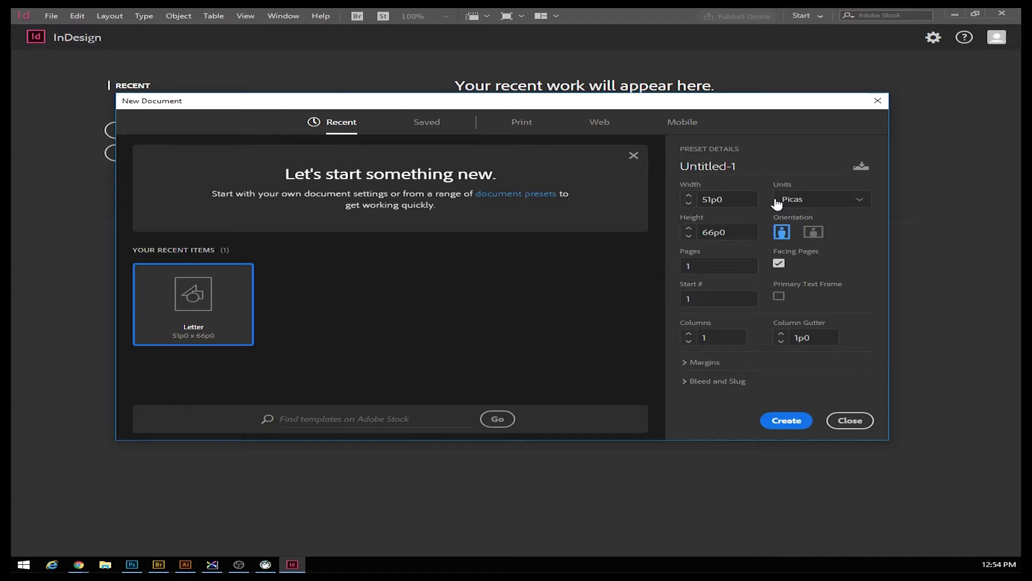
- Set the new document's units to inches and expand its margin settings
{"action": "left_click", "coordinate": [828, 204]}
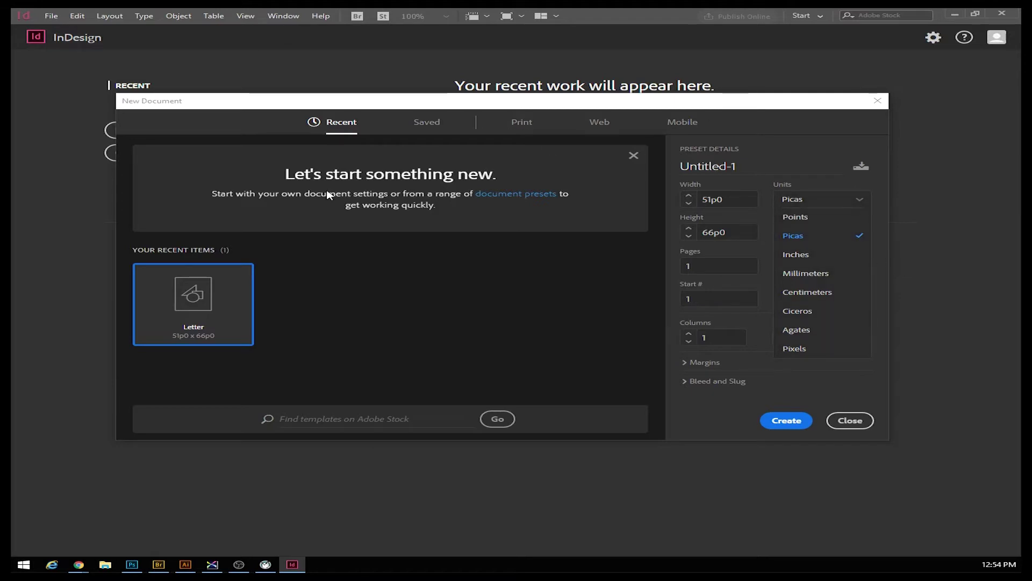
{"action": "left_click", "coordinate": [821, 261]}
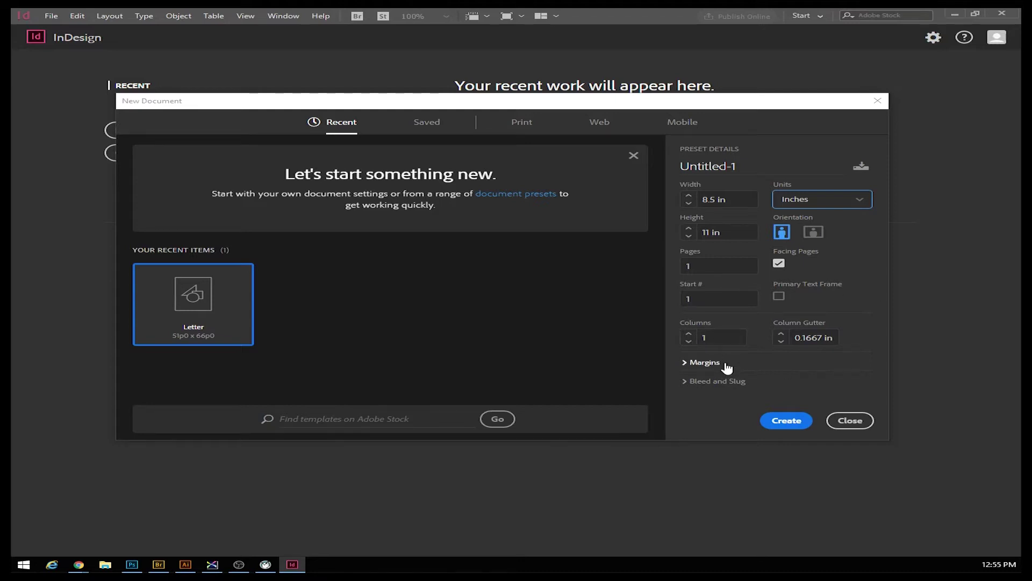
{"action": "left_click", "coordinate": [694, 363]}
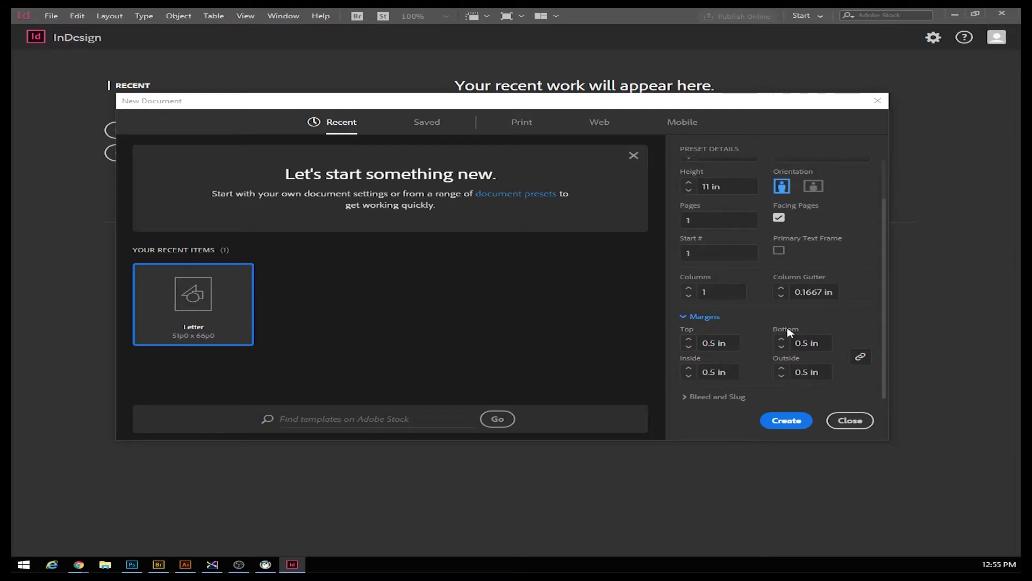
{"action": "scroll", "coordinate": [788, 332], "scroll_direction": "up", "scroll_amount": 2}
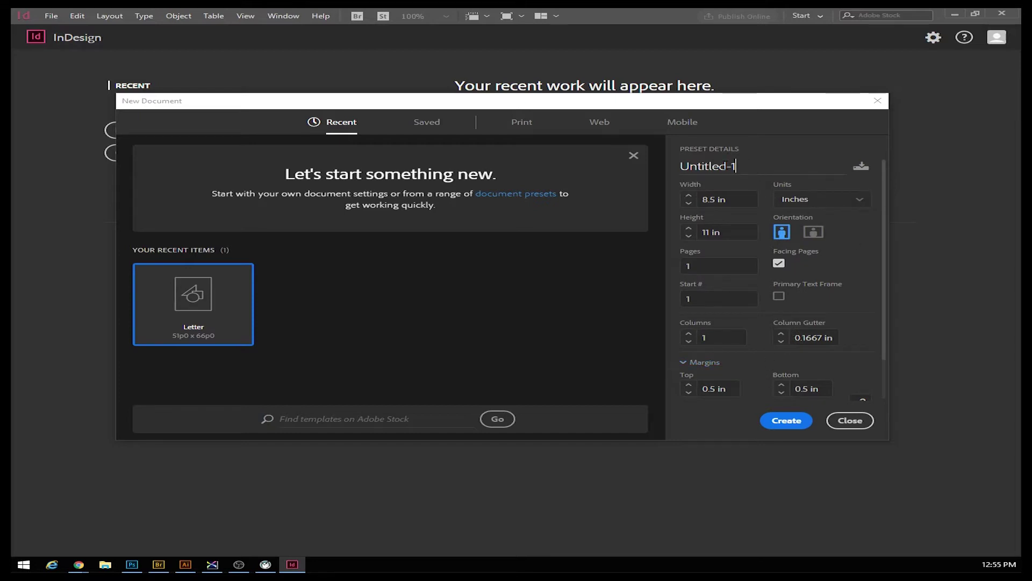
- Name the new document "Assignment #5a" and create it
{"action": "left_click", "coordinate": [748, 165]}
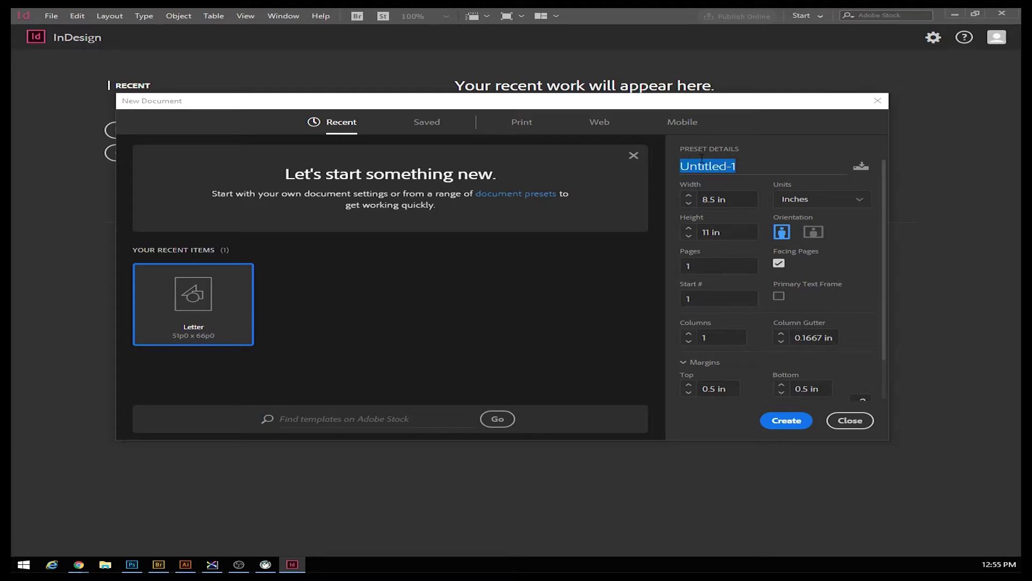
{"action": "type", "text": "ASiign"}
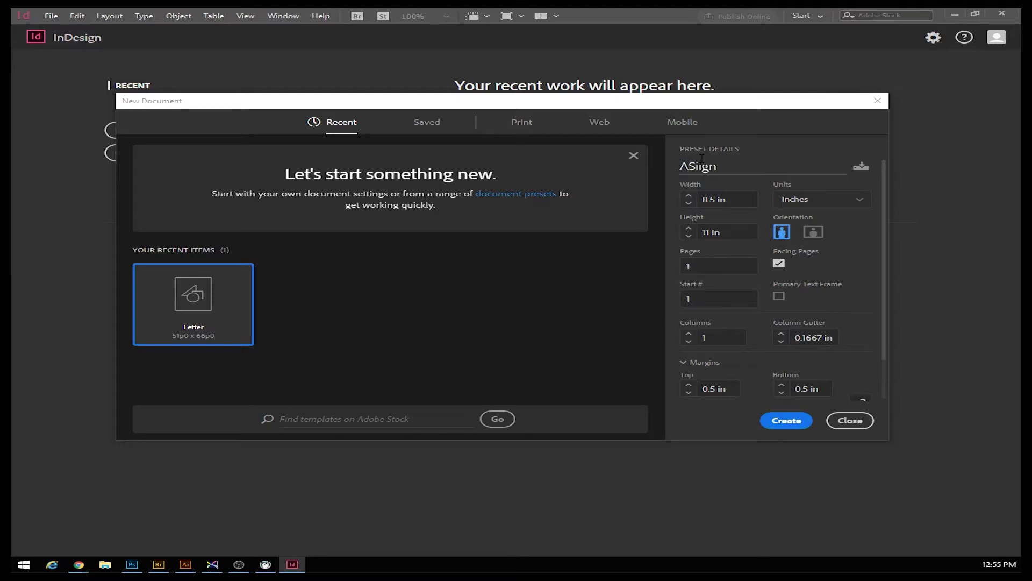
{"action": "key", "text": "BackSpace"}
{"action": "key", "text": "BackSpace"}
{"action": "key", "text": "BackSpace"}
{"action": "key", "text": "BackSpace"}
{"action": "key", "text": "BackSpace"}
{"action": "type", "text": "signment #5a"}
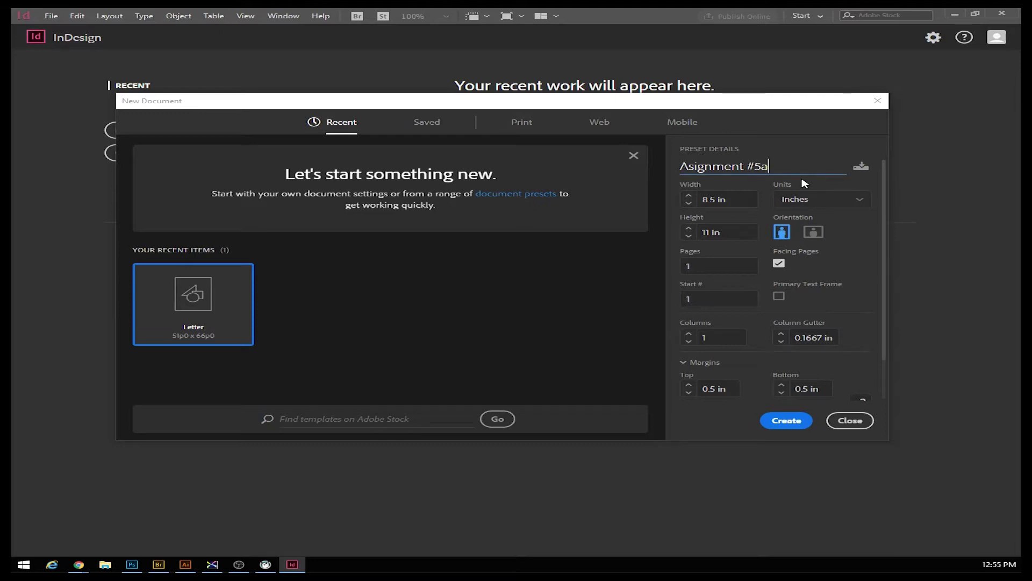
{"action": "triple_click", "coordinate": [692, 171]}
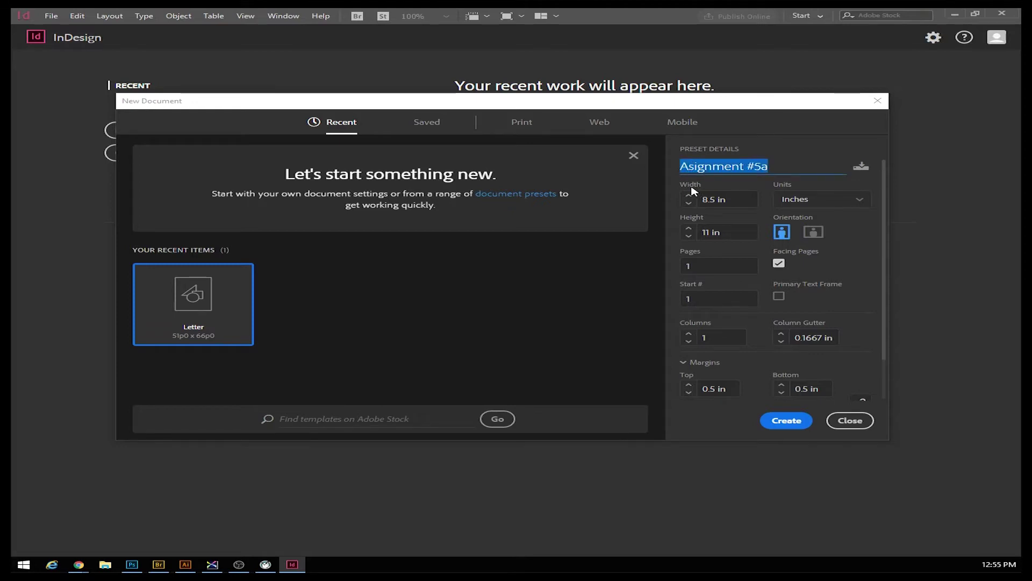
{"action": "left_click", "coordinate": [689, 168]}
{"action": "type", "text": "s"}
{"action": "key", "text": "ctrl+a"}
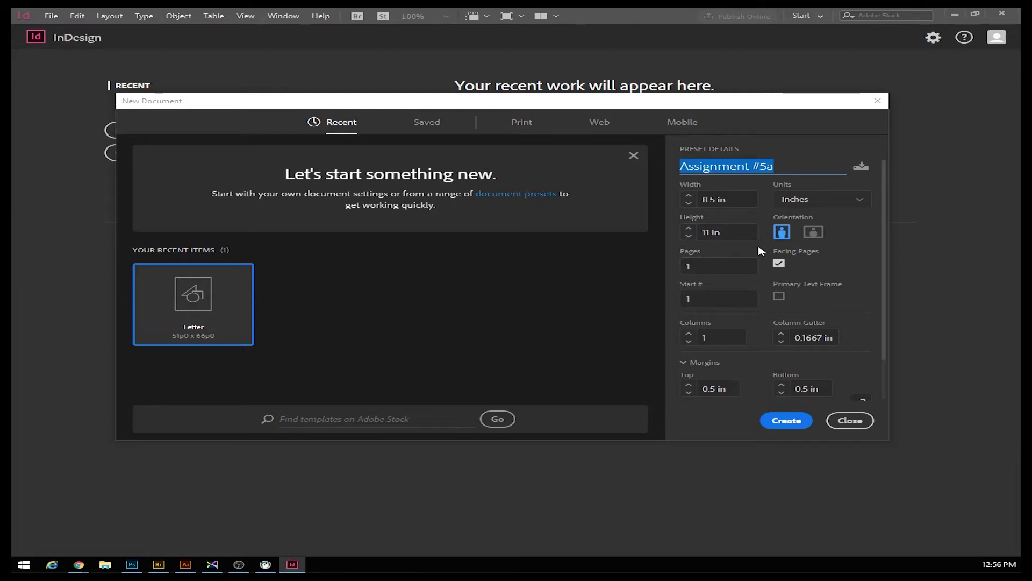
{"action": "left_click", "coordinate": [795, 422]}
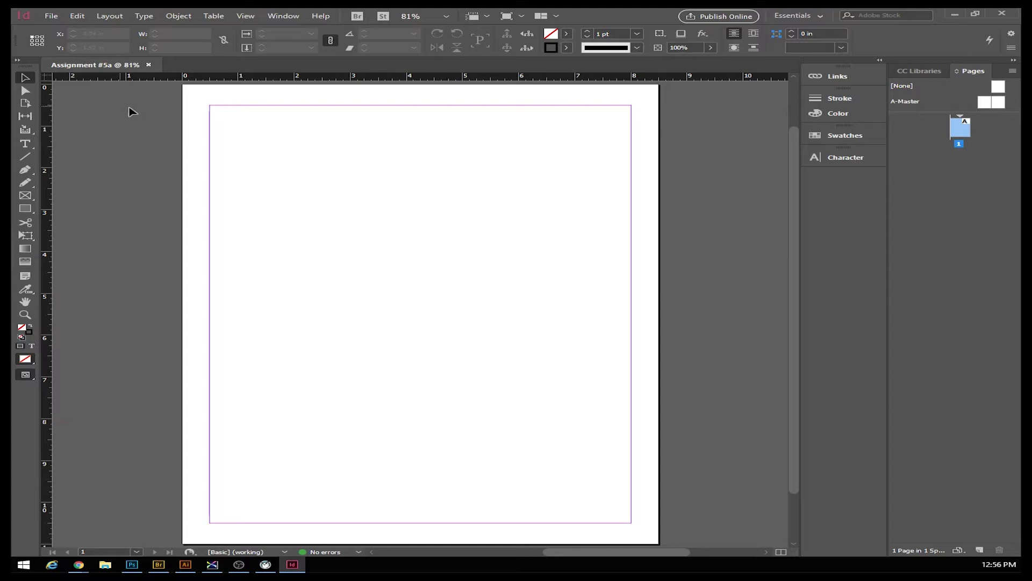
{"action": "scroll", "coordinate": [355, 281], "scroll_direction": "down", "scroll_amount": 3}
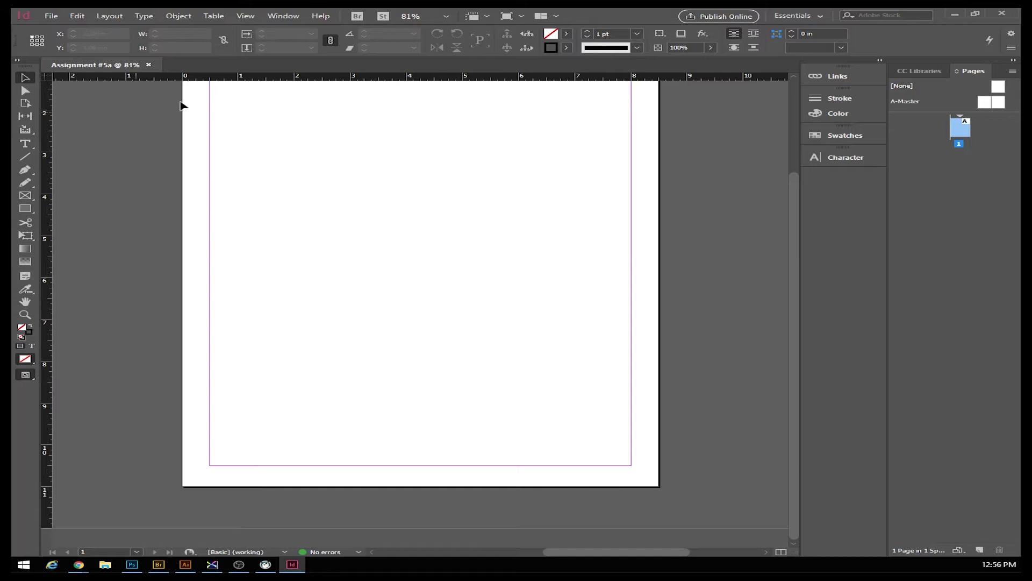
{"action": "scroll", "coordinate": [471, 288], "scroll_direction": "up", "scroll_amount": 6}
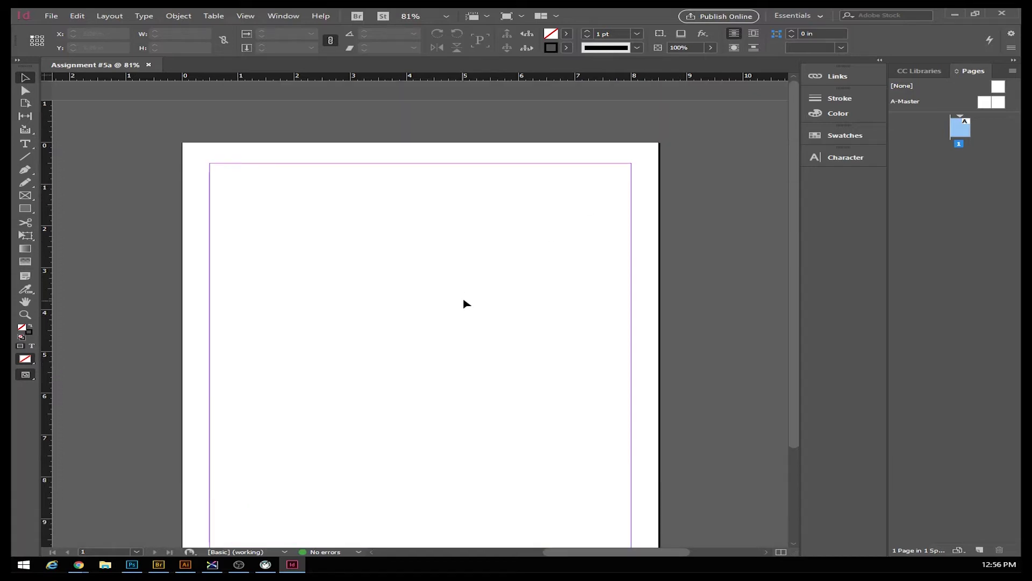
{"action": "scroll", "coordinate": [463, 293], "scroll_direction": "down", "scroll_amount": 4}
{"action": "scroll", "coordinate": [463, 299], "scroll_direction": "up", "scroll_amount": 2}
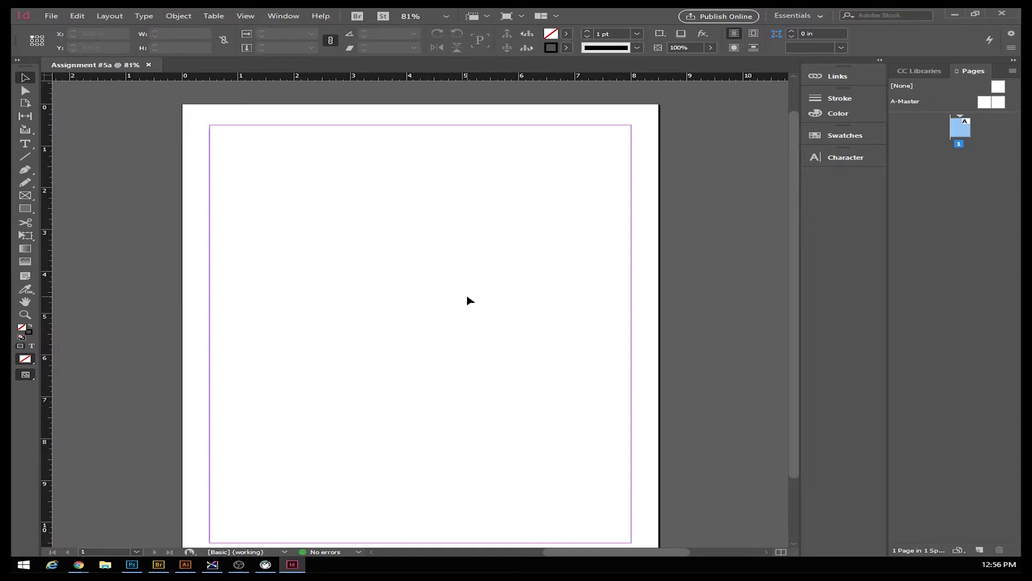
{"action": "scroll", "coordinate": [466, 301], "scroll_direction": "down", "scroll_amount": 1}
{"action": "left_click_drag", "start_coordinate": [799, 217], "coordinate": [794, 204]}
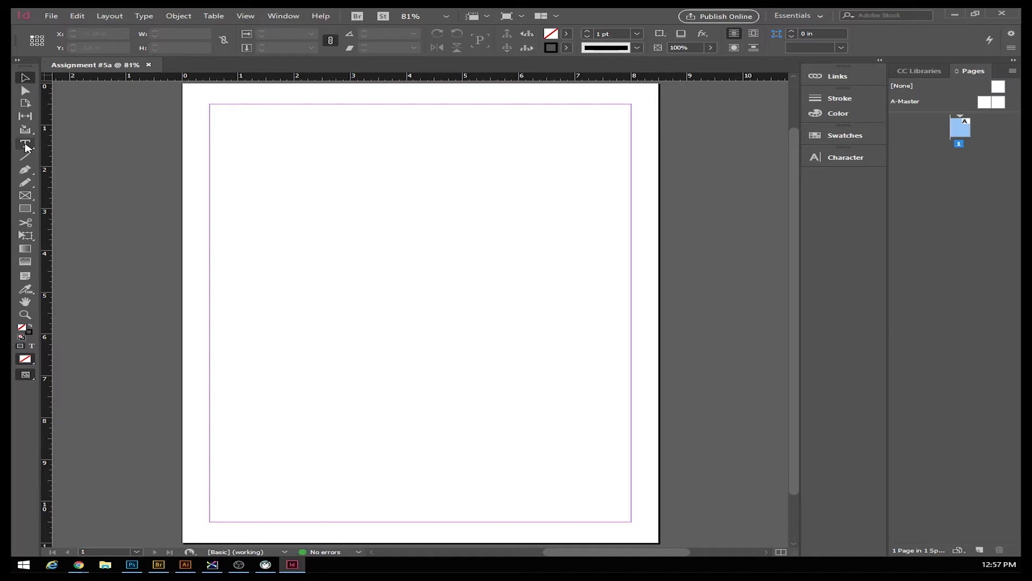
- Draw a text frame about 7.5 in wide and 2.06 in high between the side margins, starting at the page's top margin
{"action": "left_click", "coordinate": [25, 144]}
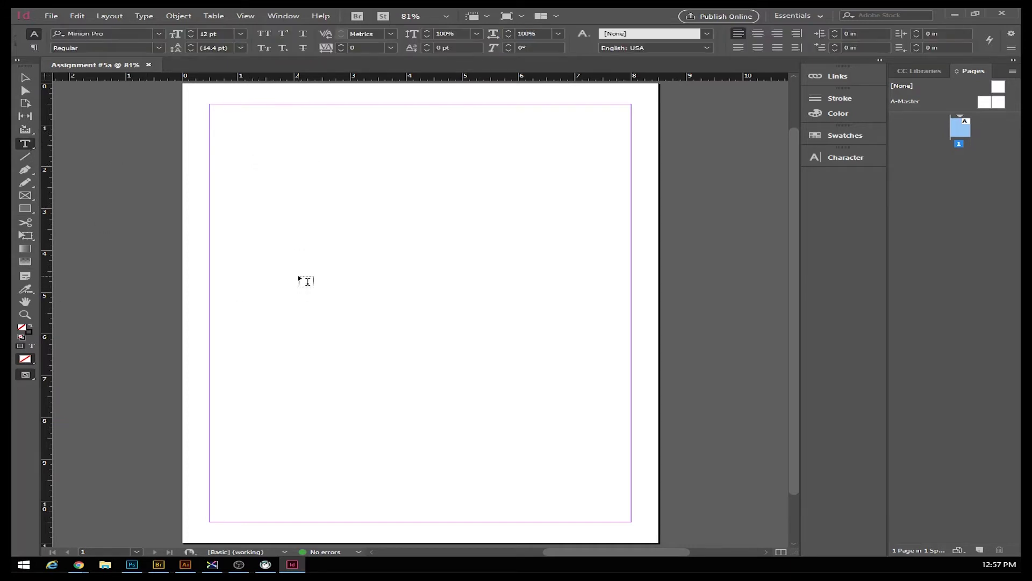
{"action": "key", "text": "h"}
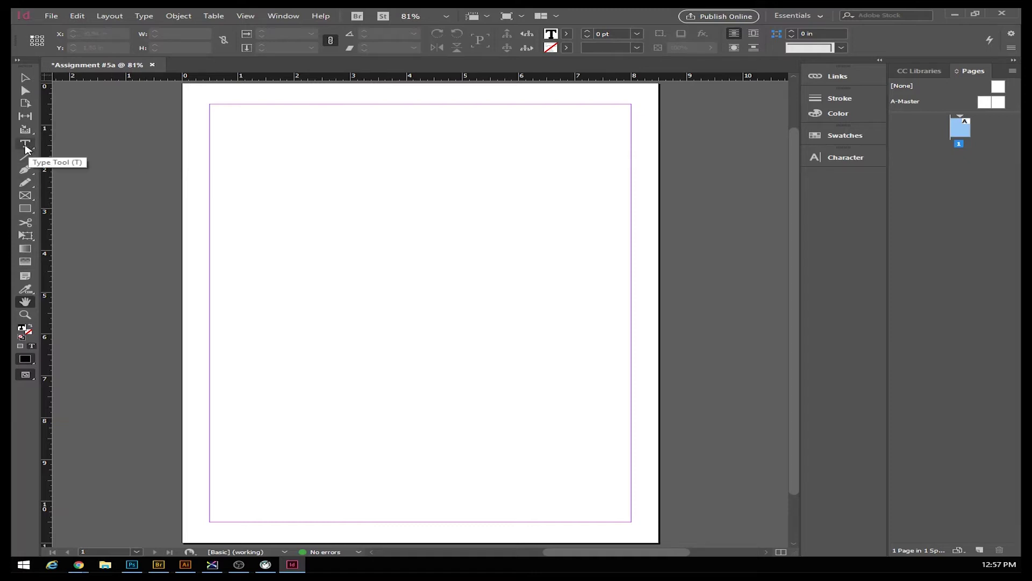
{"action": "left_click", "coordinate": [26, 145]}
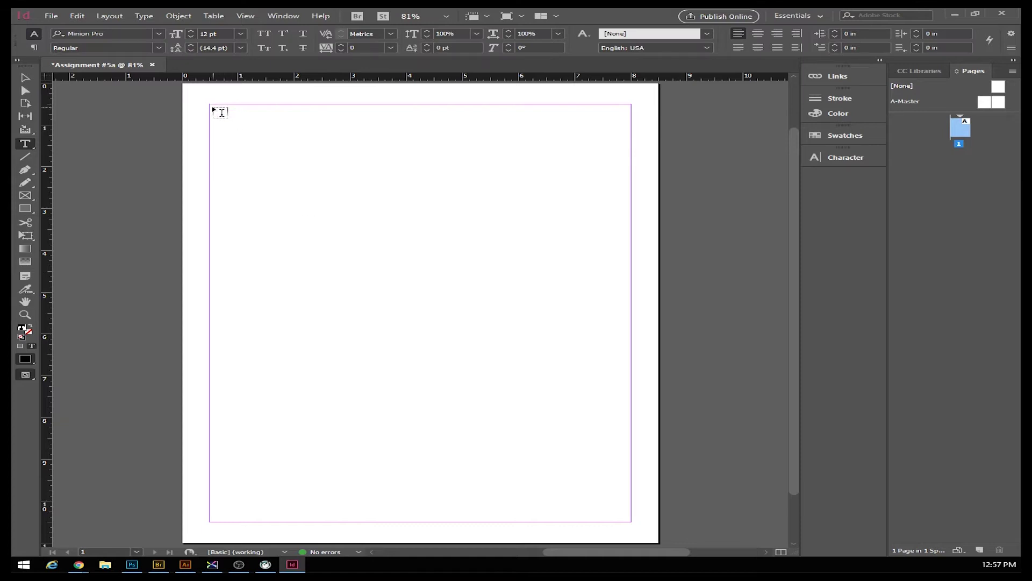
{"action": "left_click_drag", "start_coordinate": [210, 104], "coordinate": [631, 190]}
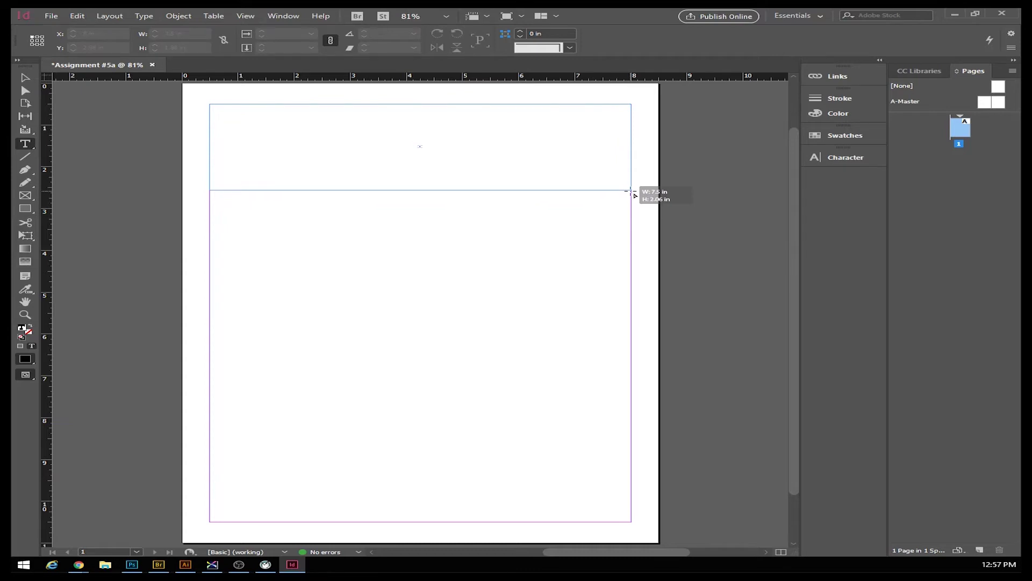
{"action": "left_click_drag", "start_coordinate": [631, 190], "coordinate": [631, 191]}
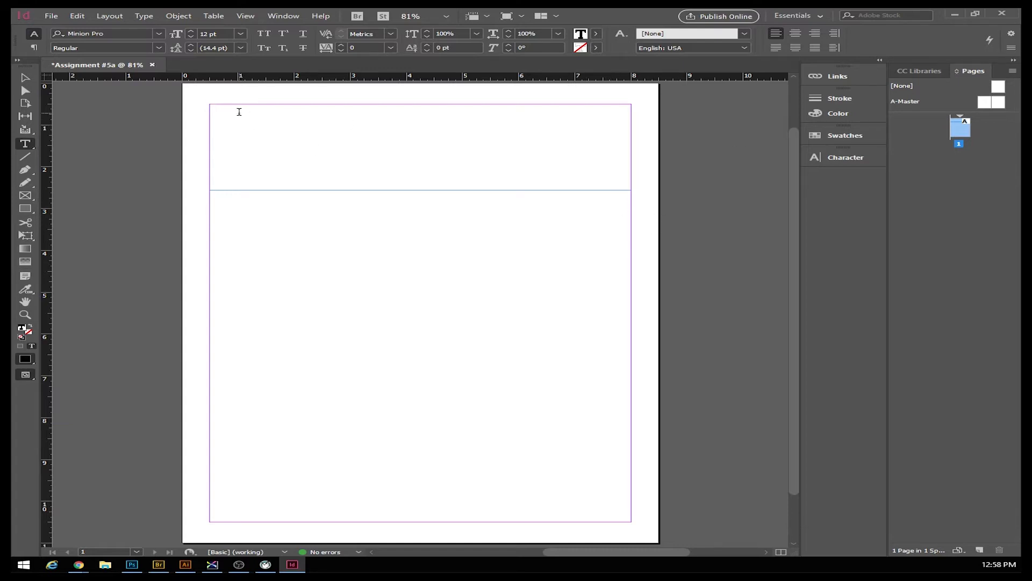
- Enter the title "Basic Photoshop" in the text frame and set its font size to 72 pt
{"action": "type", "text": "Basic Photoshop"}
{"action": "left_click_drag", "start_coordinate": [302, 106], "coordinate": [191, 107]}
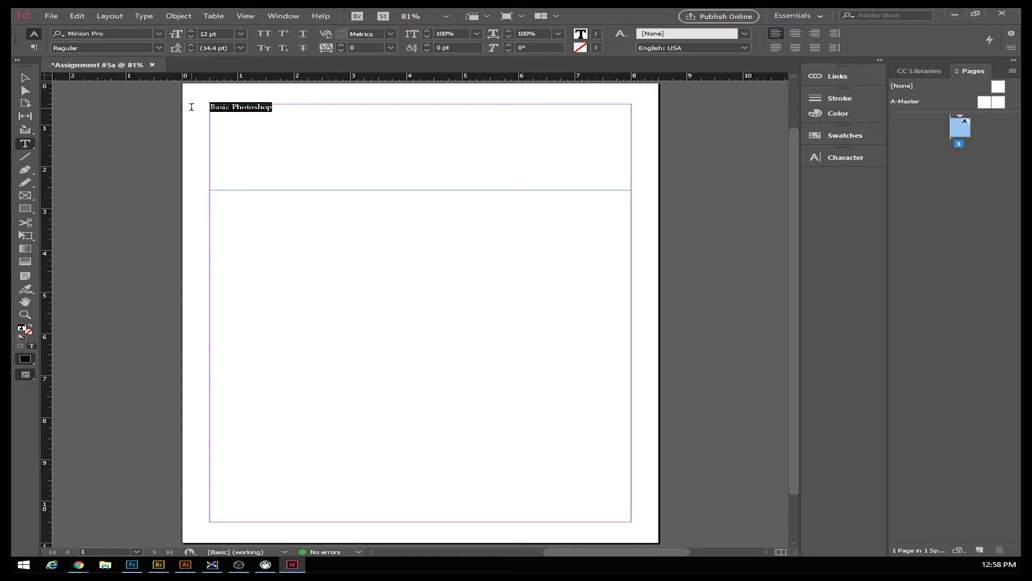
{"action": "left_click", "coordinate": [283, 156]}
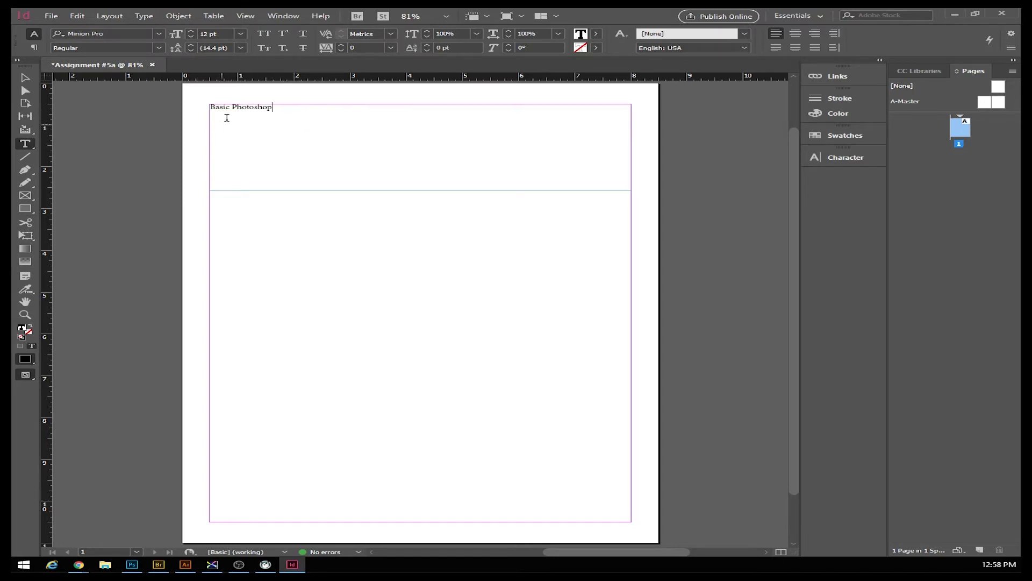
{"action": "left_click_drag", "start_coordinate": [214, 106], "coordinate": [198, 126]}
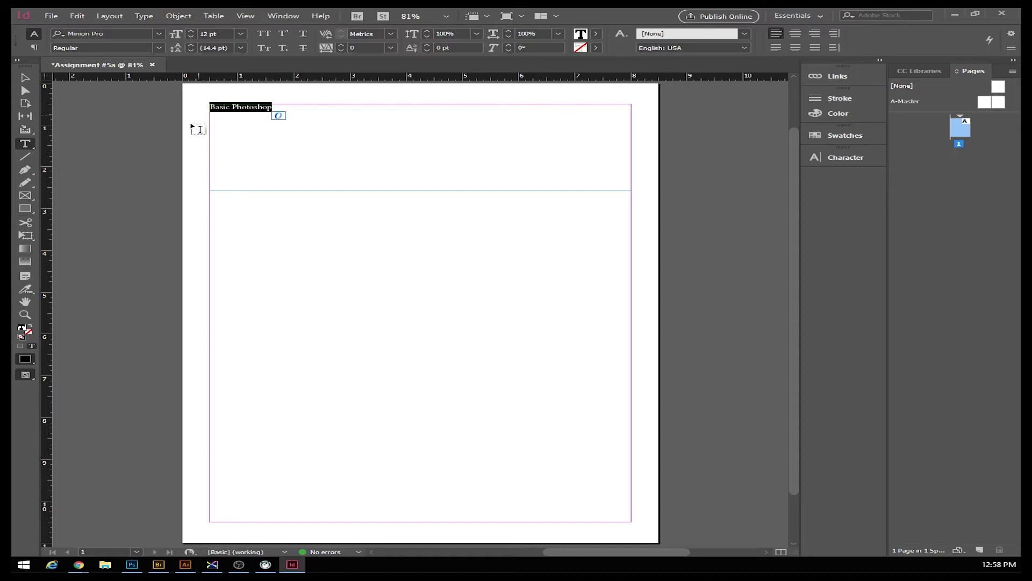
{"action": "left_click", "coordinate": [241, 35]}
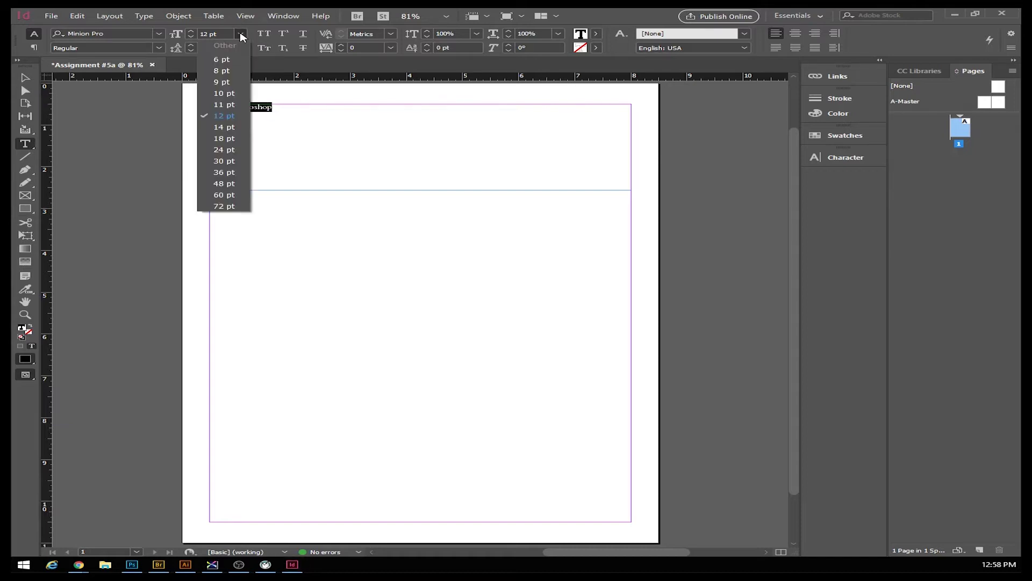
{"action": "left_click", "coordinate": [217, 208]}
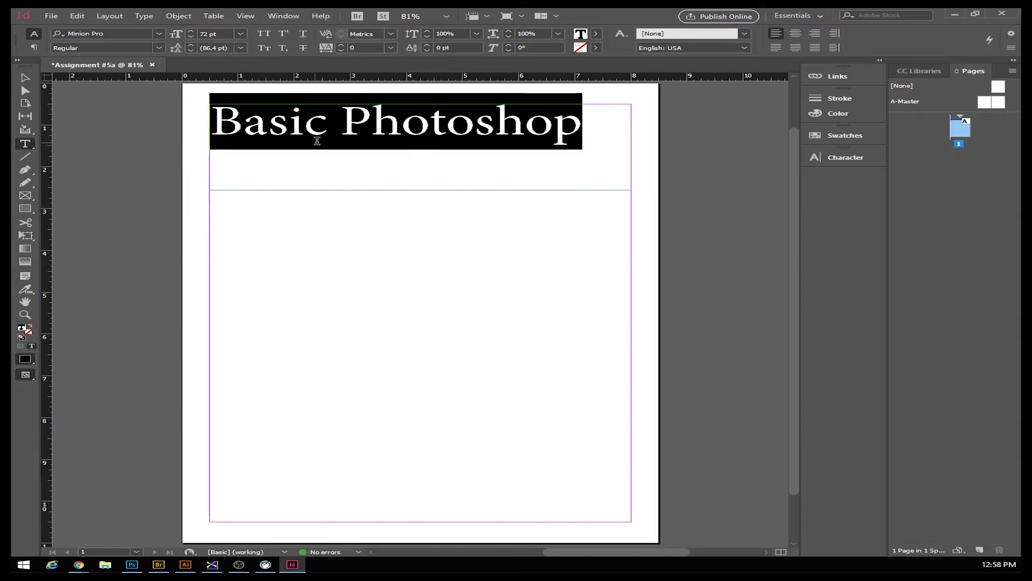
- Increase the font size of the "Basic Photoshop" title to 107 pt
{"action": "left_click", "coordinate": [191, 32]}
{"action": "left_click", "coordinate": [191, 31]}
{"action": "left_click", "coordinate": [191, 31]}
{"action": "left_click", "coordinate": [191, 31]}
{"action": "left_click", "coordinate": [191, 32]}
{"action": "left_click", "coordinate": [190, 31]}
{"action": "left_click", "coordinate": [191, 31]}
{"action": "left_click", "coordinate": [191, 31]}
{"action": "left_click", "coordinate": [191, 31]}
{"action": "left_click", "coordinate": [191, 31]}
{"action": "left_click", "coordinate": [191, 31]}
{"action": "left_click", "coordinate": [191, 31]}
{"action": "left_click", "coordinate": [191, 31]}
{"action": "left_click", "coordinate": [191, 32]}
{"action": "left_click", "coordinate": [191, 31]}
{"action": "left_click", "coordinate": [191, 32]}
{"action": "left_click", "coordinate": [191, 31]}
{"action": "left_click", "coordinate": [190, 32]}
{"action": "left_click", "coordinate": [191, 31]}
{"action": "left_click", "coordinate": [191, 31]}
{"action": "left_click", "coordinate": [191, 31]}
{"action": "left_click", "coordinate": [191, 31]}
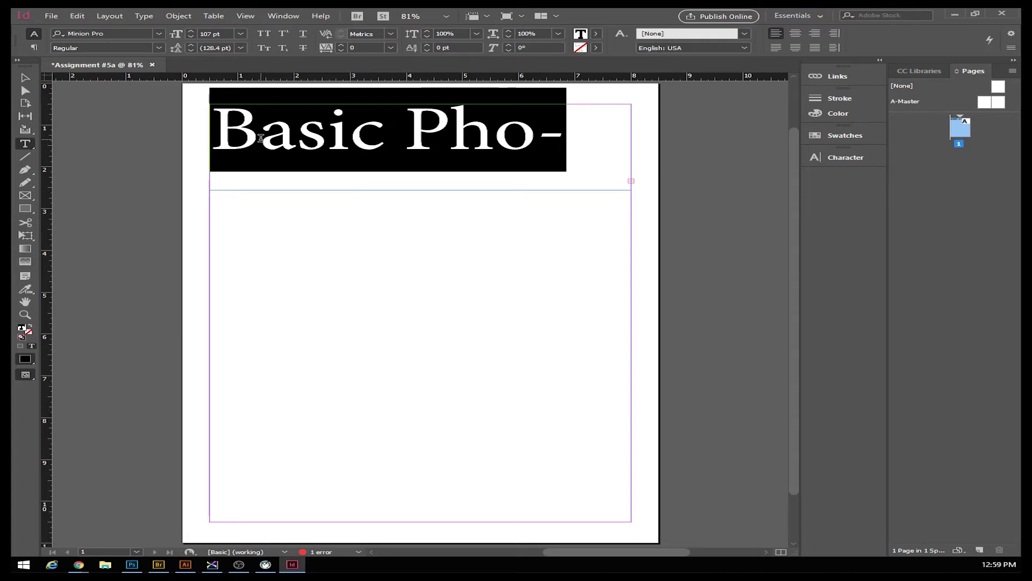
- Put "Photoshop" on its own line below "Basic" in the title
{"action": "left_click", "coordinate": [402, 126]}
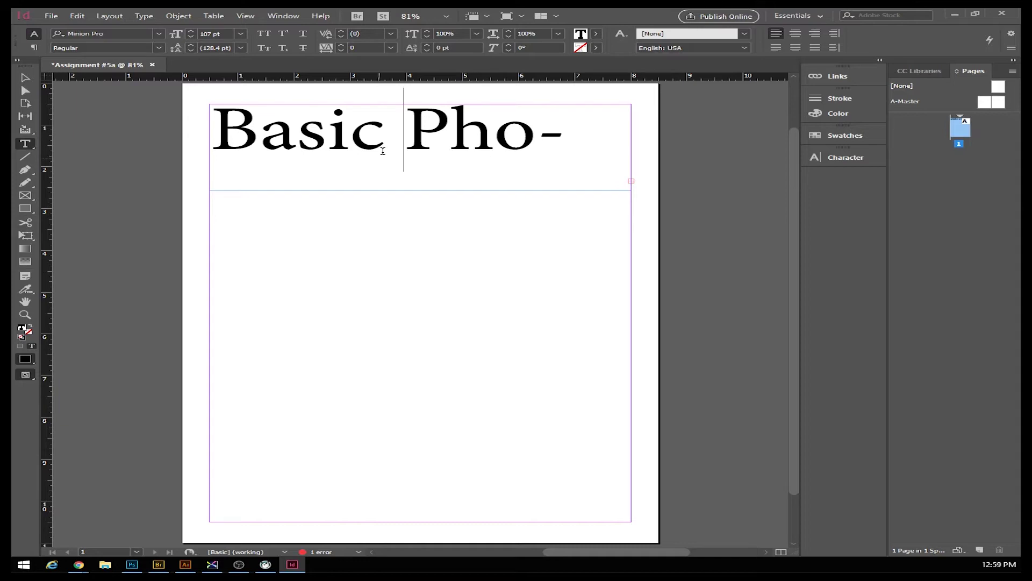
{"action": "key", "text": "BackSpace"}
{"action": "key", "text": "BackSpace"}
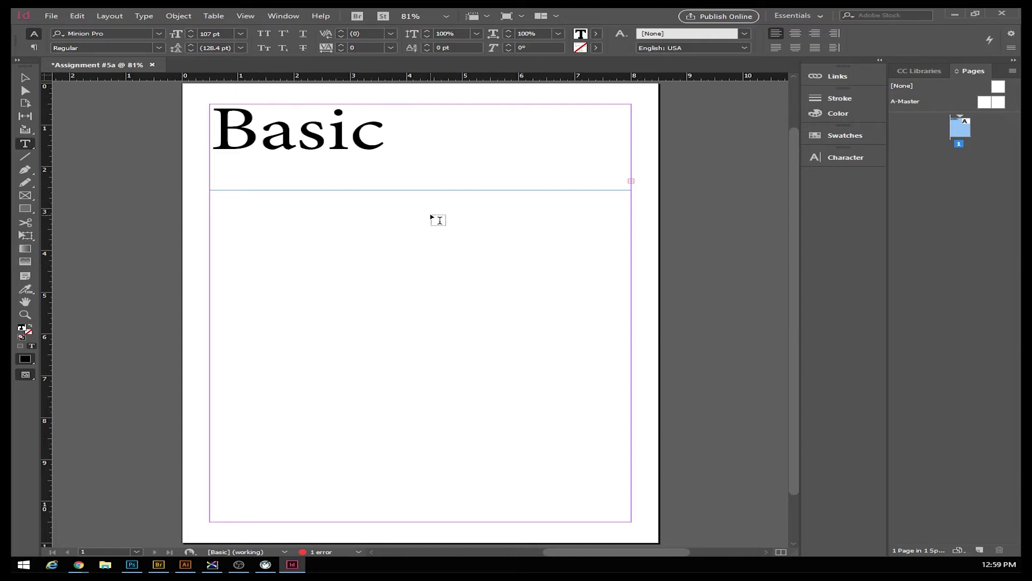
- Extend the title's text frame downward to a height of about 5.5 in so both lines fit
{"action": "left_click", "coordinate": [24, 79]}
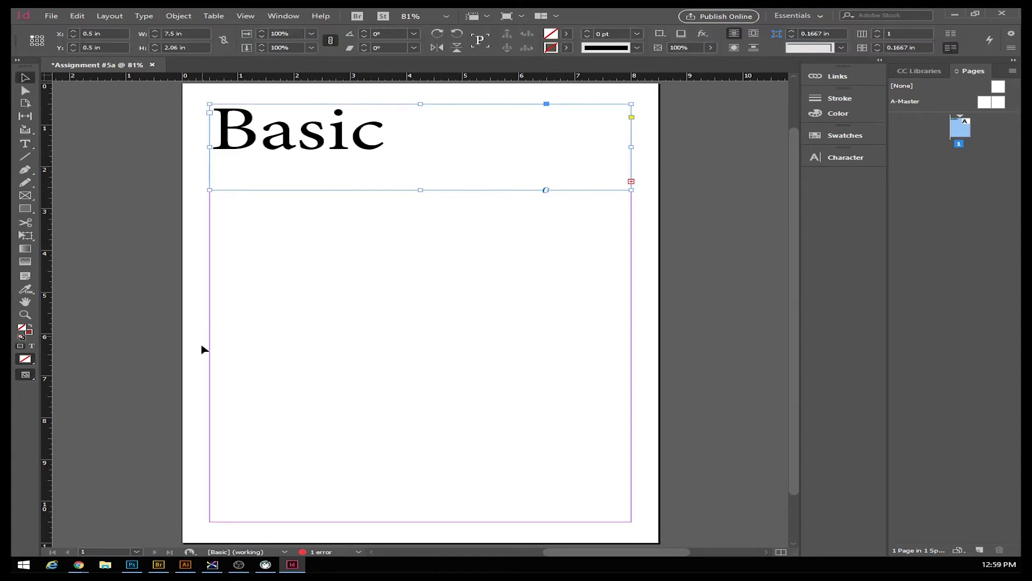
{"action": "left_click", "coordinate": [240, 296]}
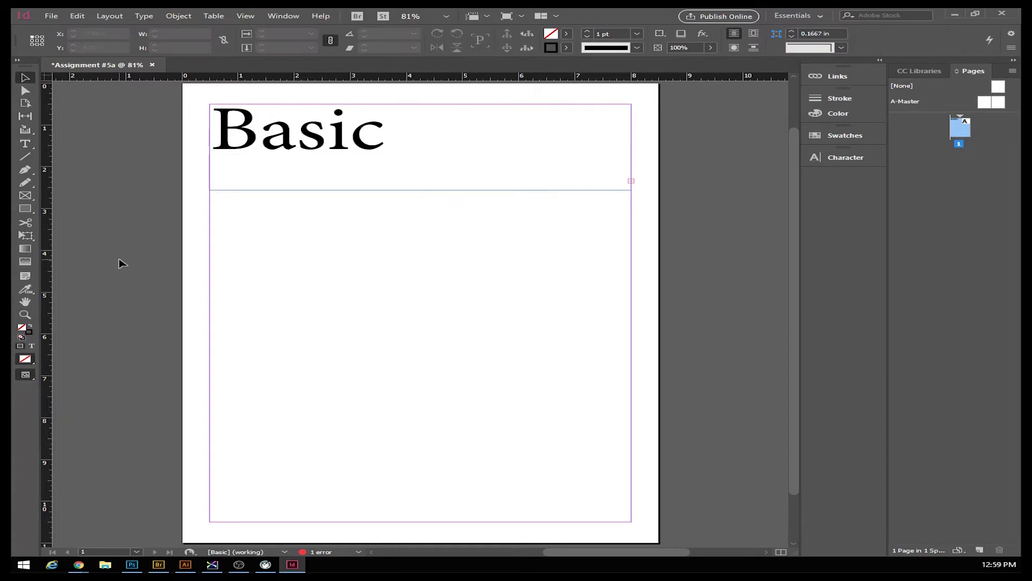
{"action": "left_click", "coordinate": [344, 181]}
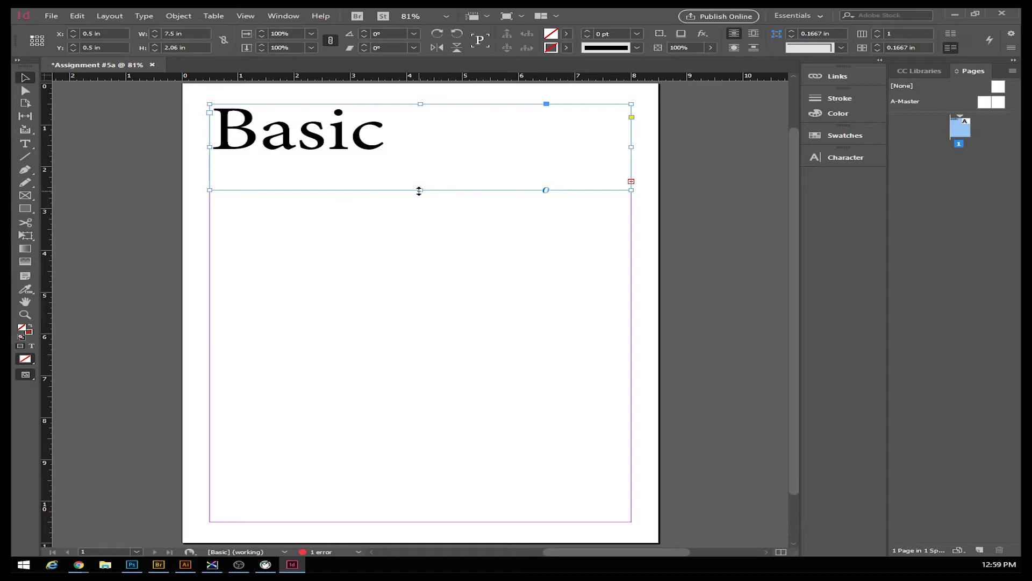
{"action": "left_click_drag", "start_coordinate": [420, 191], "coordinate": [412, 333]}
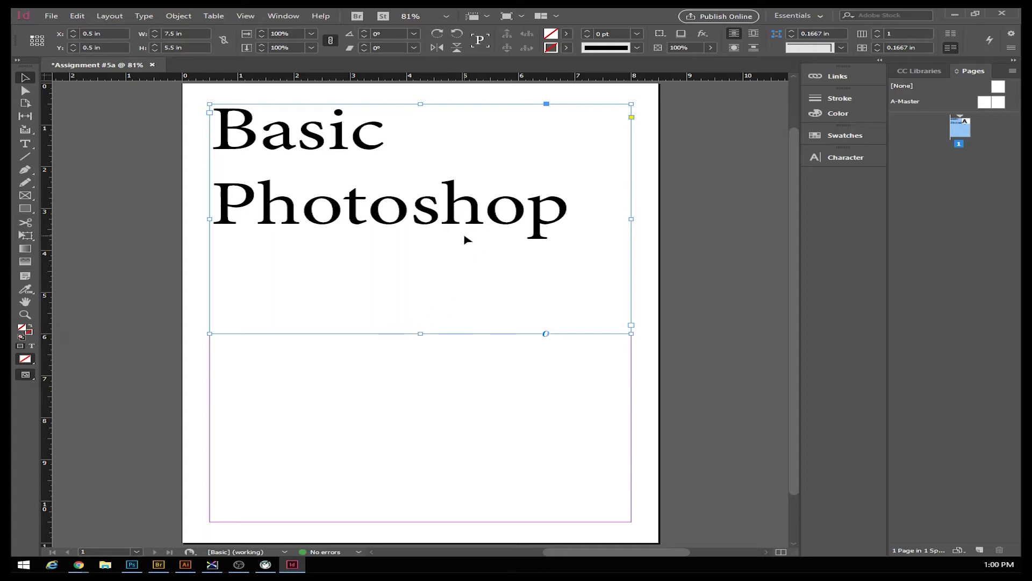
- Center-align both lines of the "Basic Photoshop" title
{"action": "double_click", "coordinate": [532, 207]}
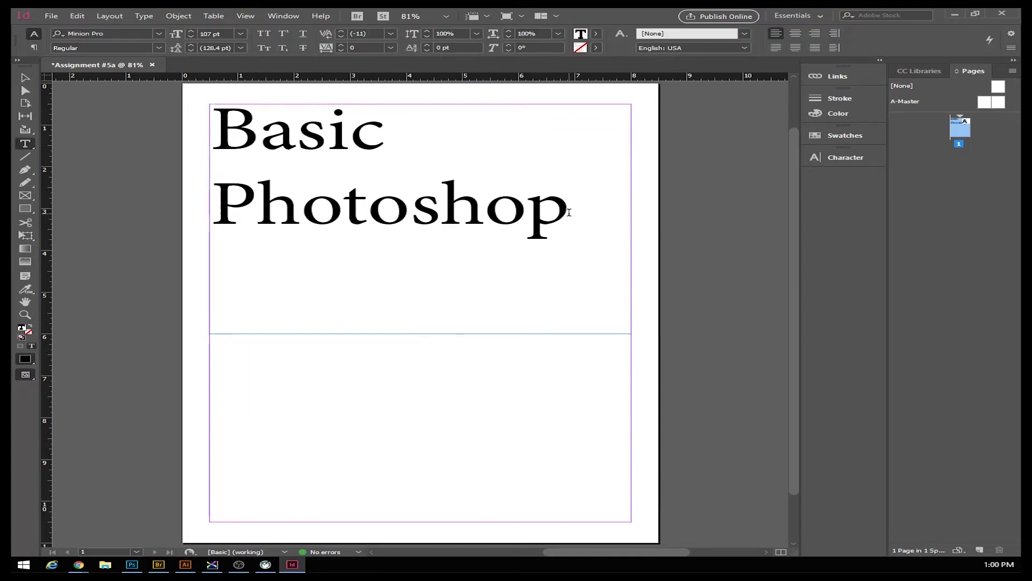
{"action": "left_click", "coordinate": [25, 78]}
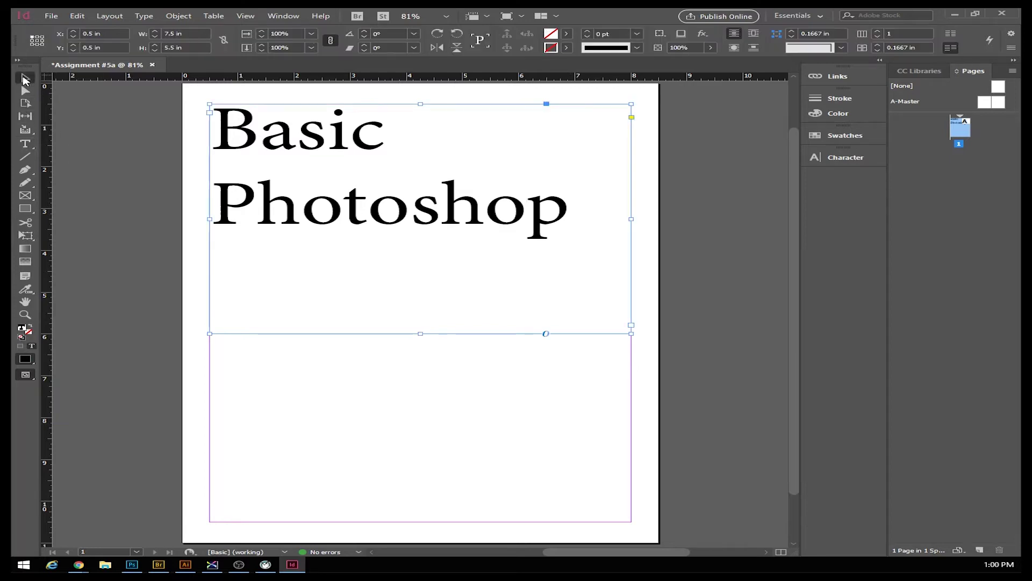
{"action": "left_click_drag", "start_coordinate": [379, 221], "coordinate": [403, 222]}
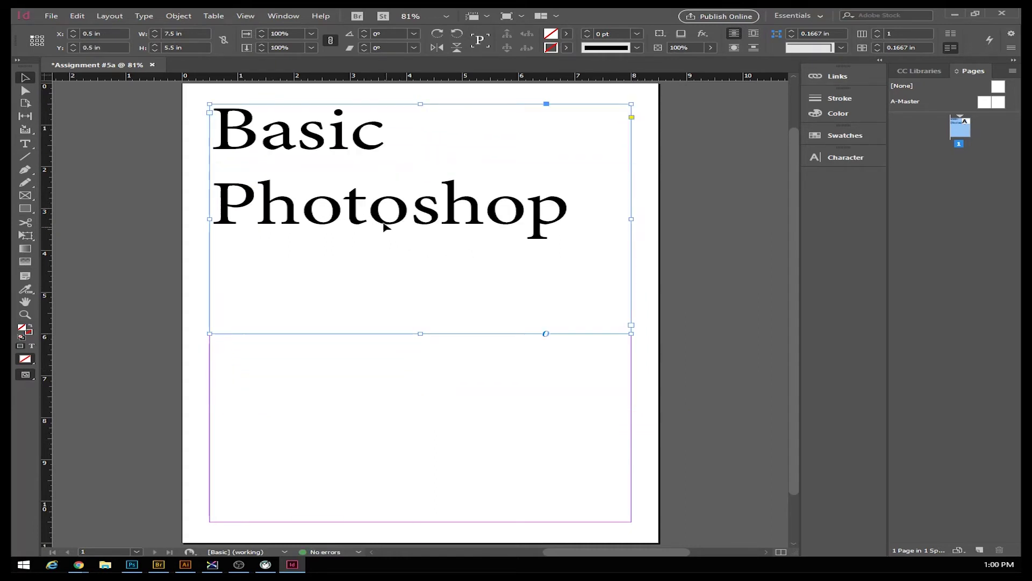
{"action": "double_click", "coordinate": [344, 208]}
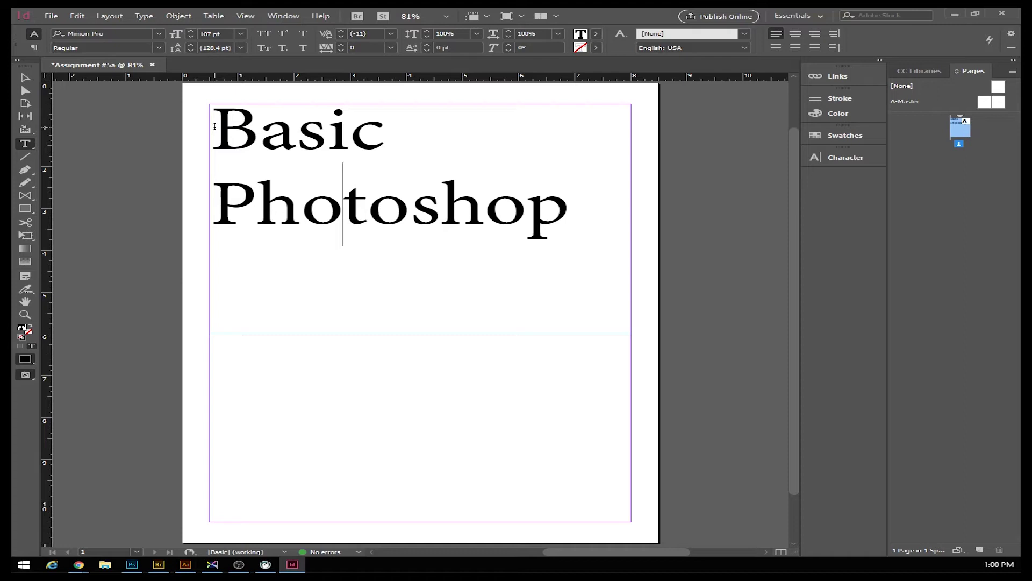
{"action": "left_click_drag", "start_coordinate": [214, 125], "coordinate": [564, 178]}
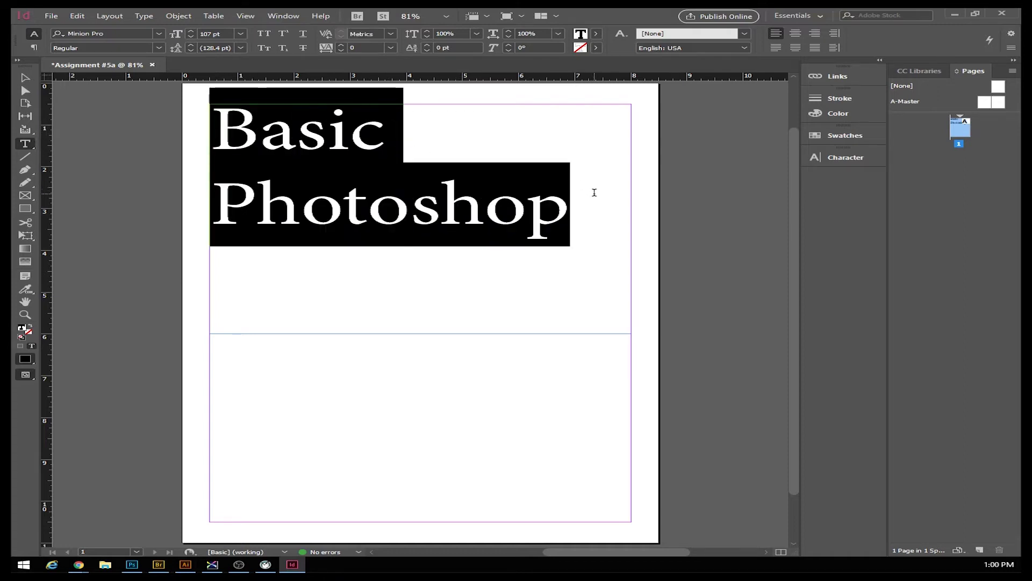
{"action": "left_click", "coordinate": [794, 36]}
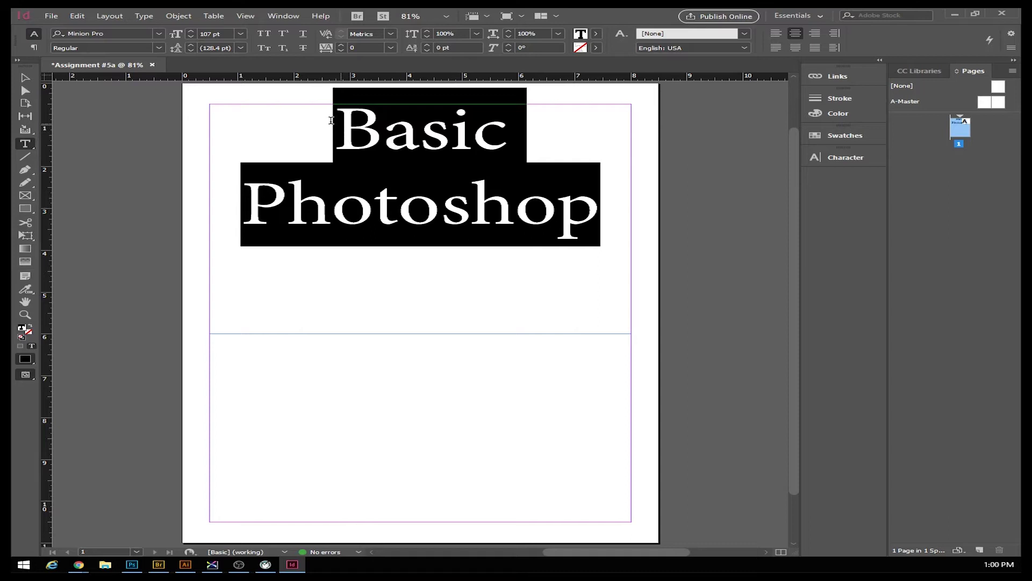
- Try the Berlin Sans FB Demi, Broadway and Californian FB fonts on the selected title
{"action": "left_click", "coordinate": [159, 34]}
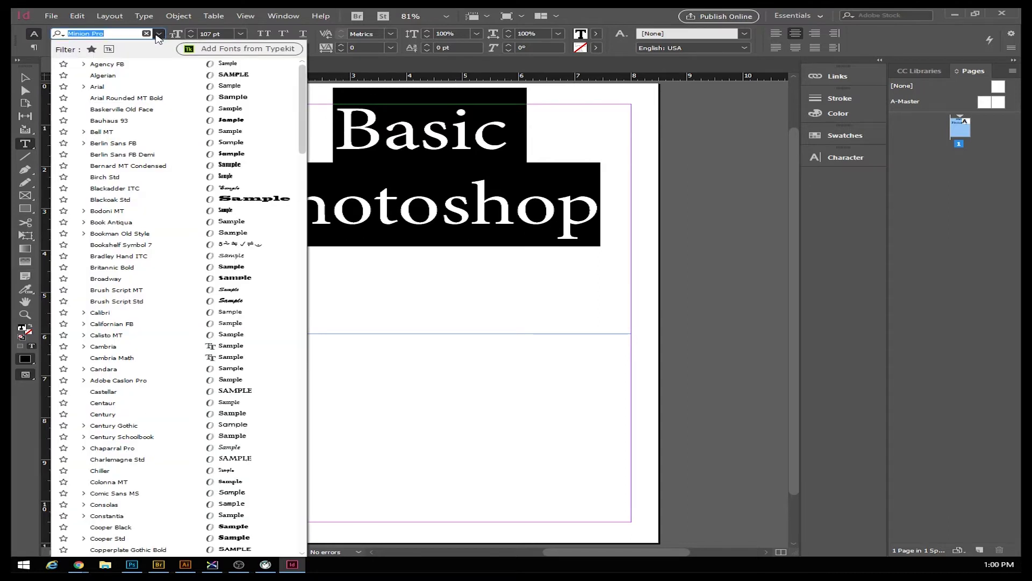
{"action": "left_click", "coordinate": [122, 156]}
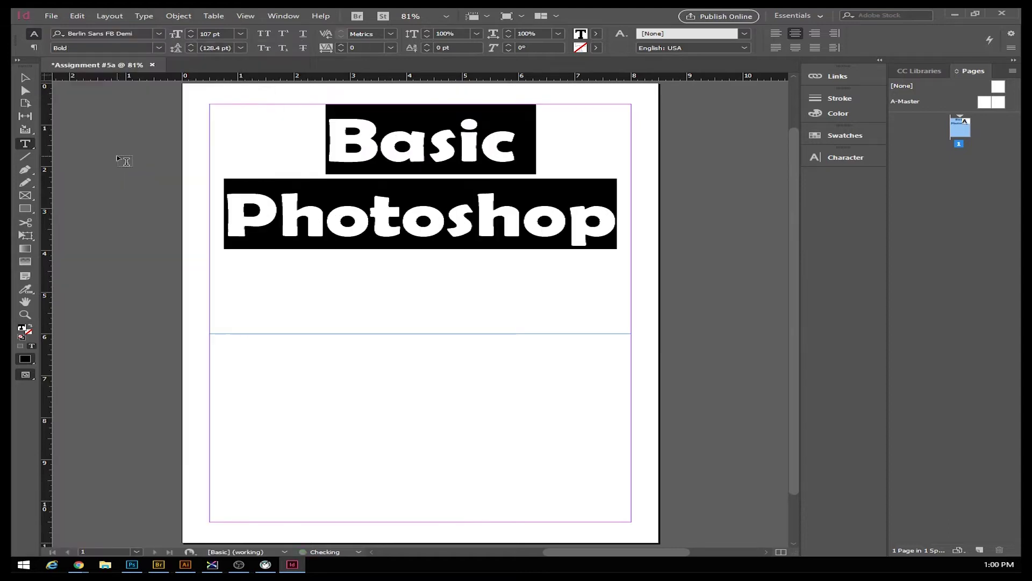
{"action": "left_click", "coordinate": [160, 33]}
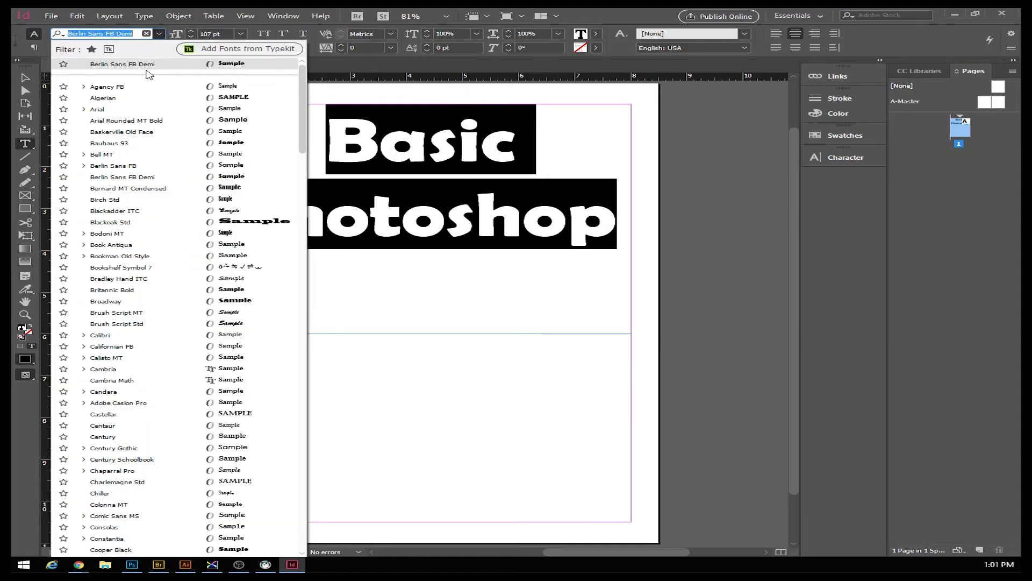
{"action": "left_click", "coordinate": [126, 301]}
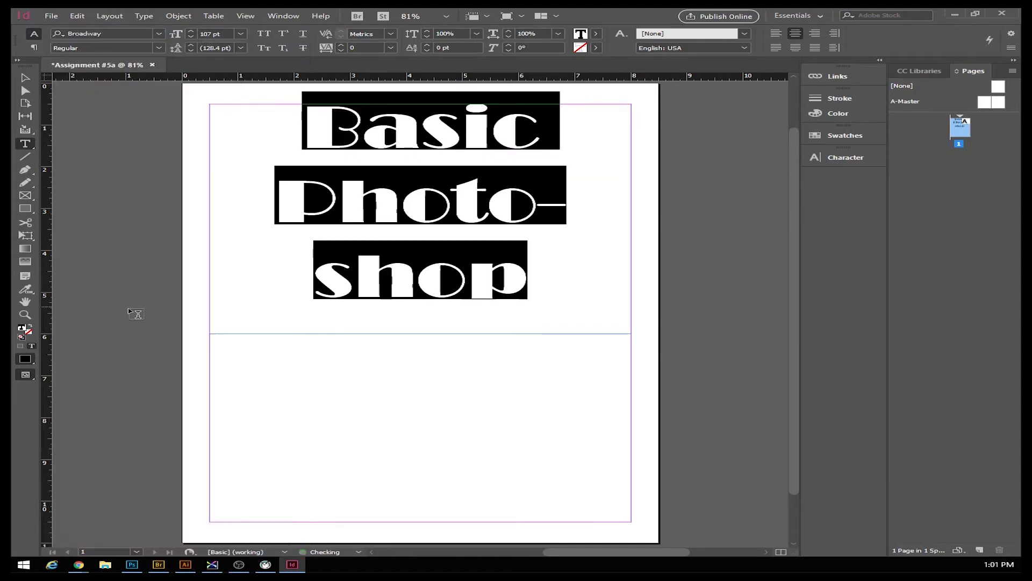
{"action": "left_click", "coordinate": [159, 34]}
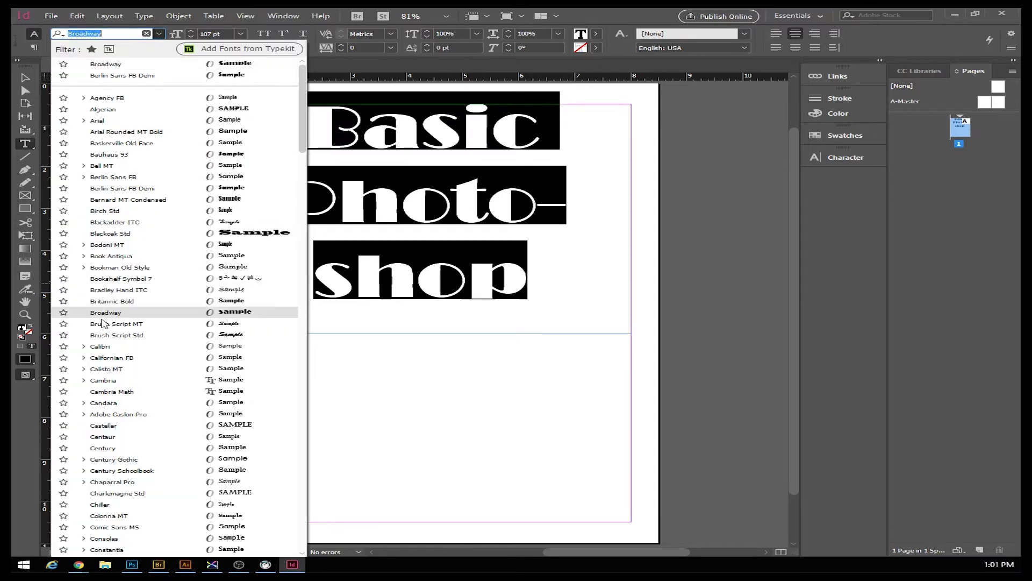
{"action": "left_click", "coordinate": [107, 353]}
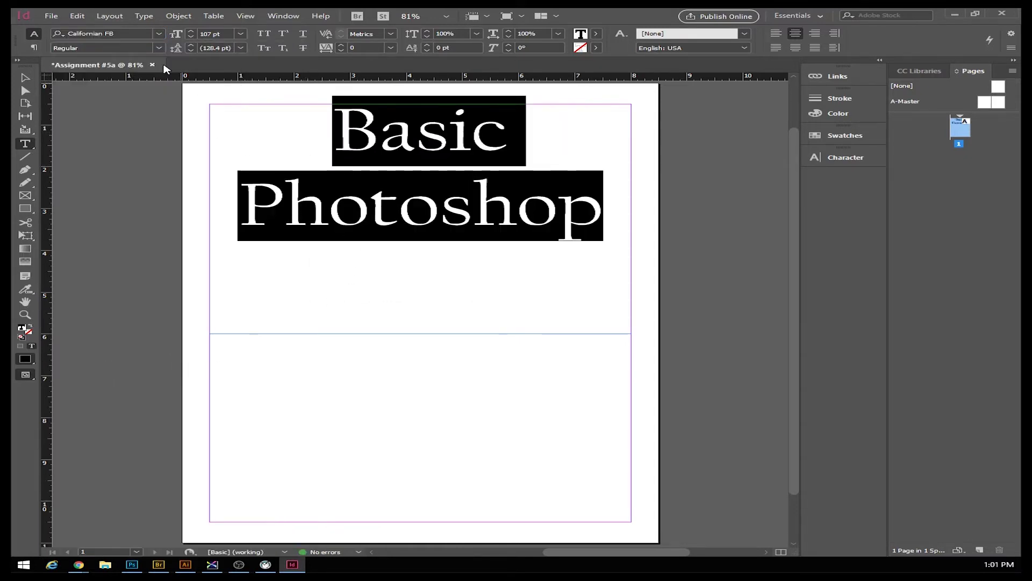
- Try the Algerian font on the title
{"action": "left_click", "coordinate": [110, 33]}
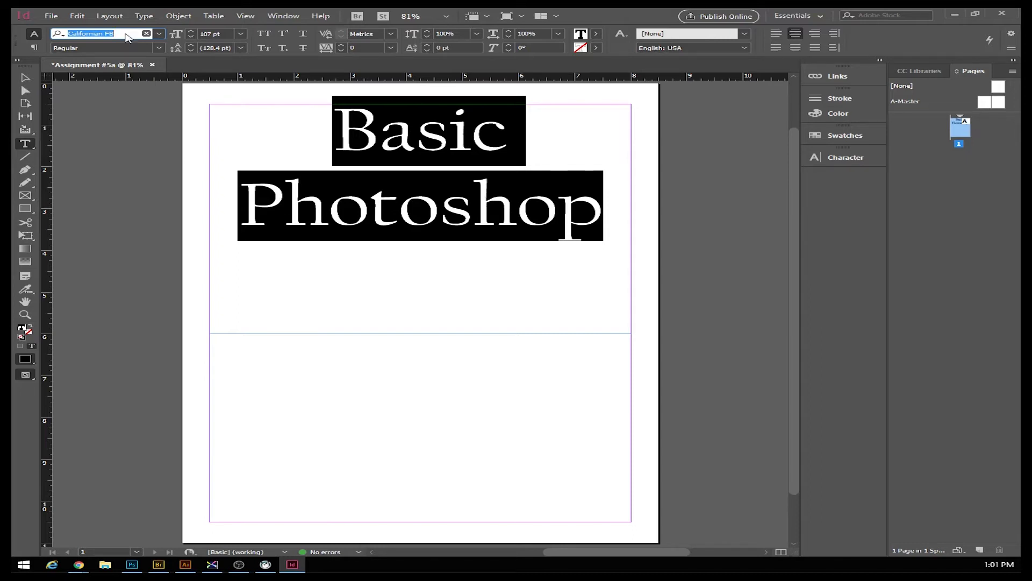
{"action": "left_click", "coordinate": [159, 34]}
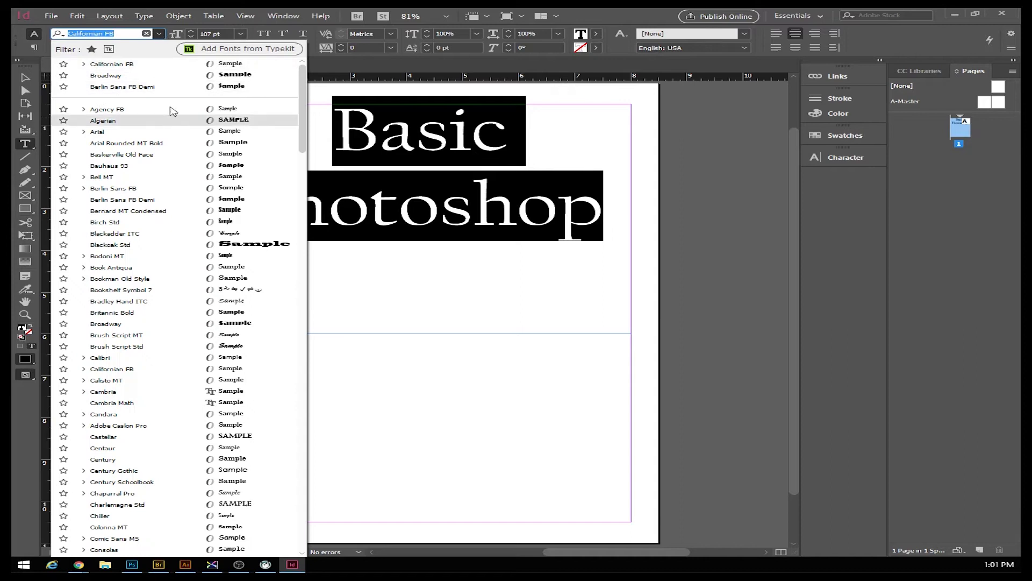
{"action": "left_click", "coordinate": [115, 121]}
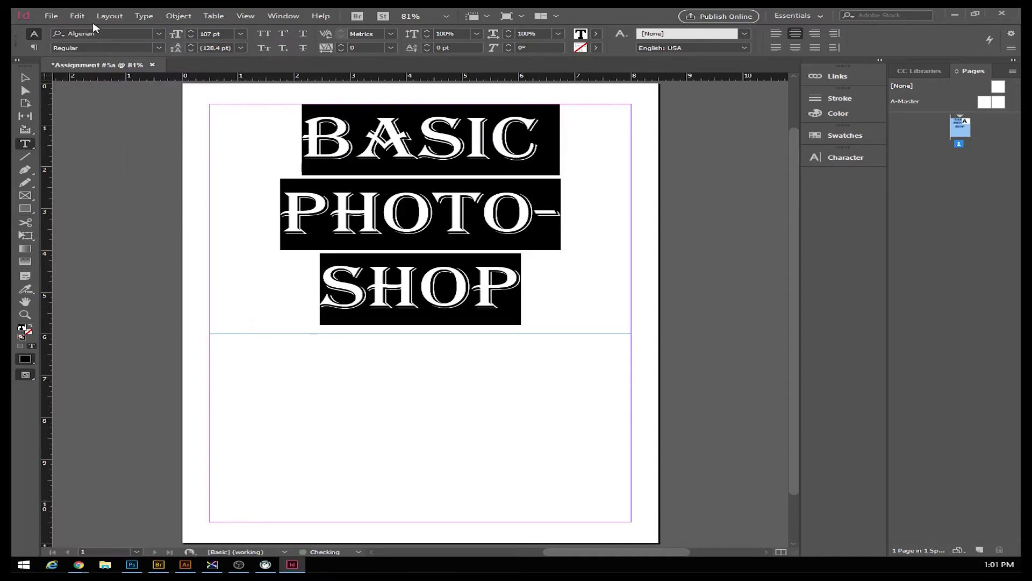
{"action": "key", "text": "Down"}
{"action": "key", "text": "Up"}
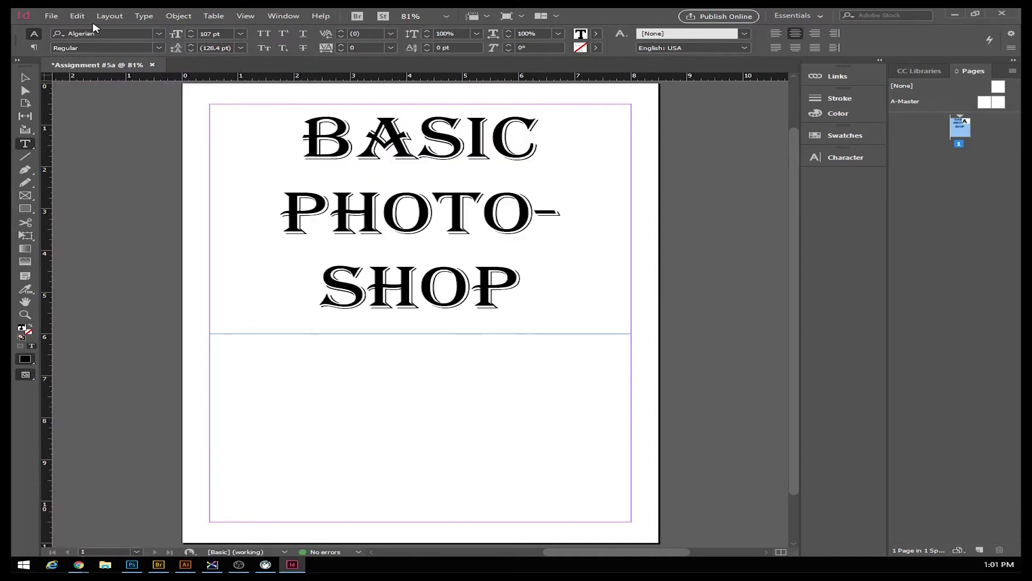
- Preview a series of fonts one after another on the whole title and set it to Broadway
{"action": "left_click_drag", "start_coordinate": [535, 293], "coordinate": [249, 168]}
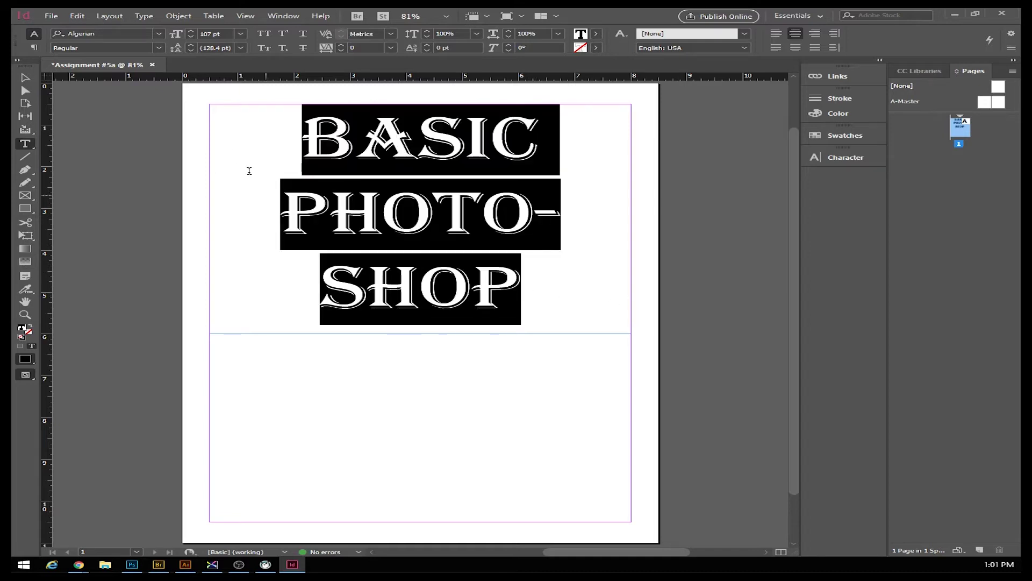
{"action": "left_click", "coordinate": [109, 34]}
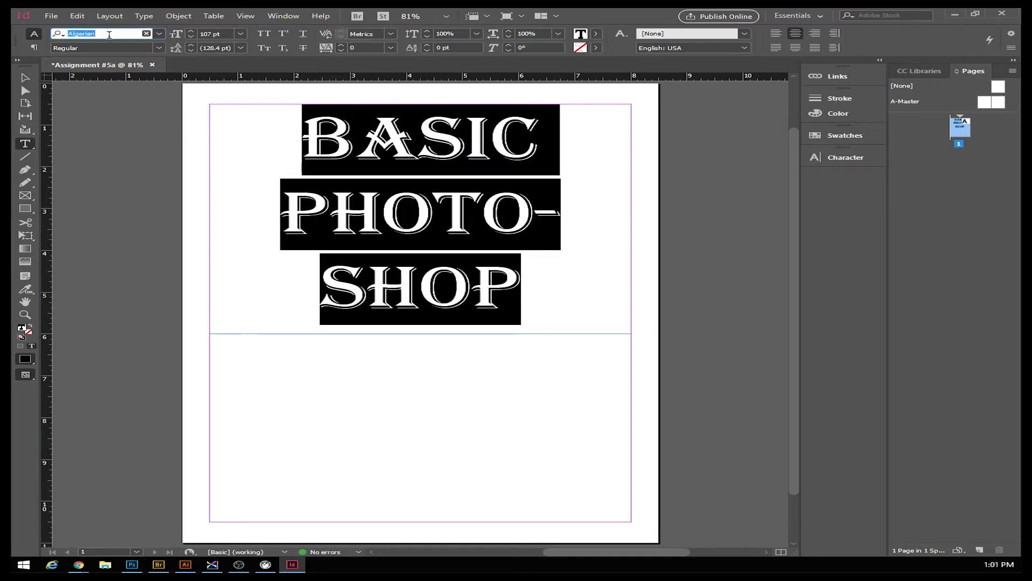
{"action": "type", "text": "Broadway"}
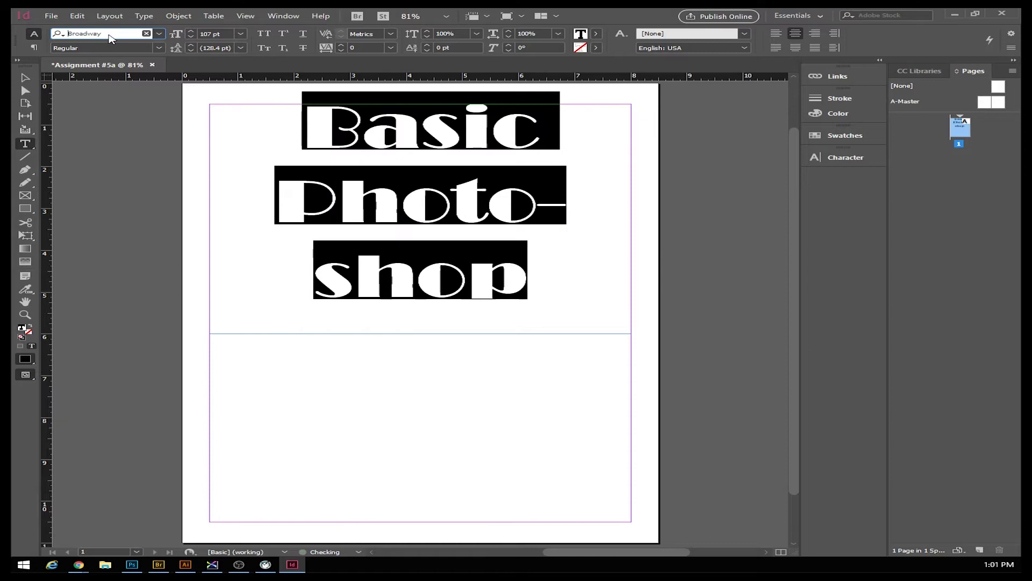
{"action": "key", "text": "Up"}
{"action": "key", "text": "Up"}
{"action": "key", "text": "Up"}
{"action": "key", "text": "Up"}
{"action": "key", "text": "Up"}
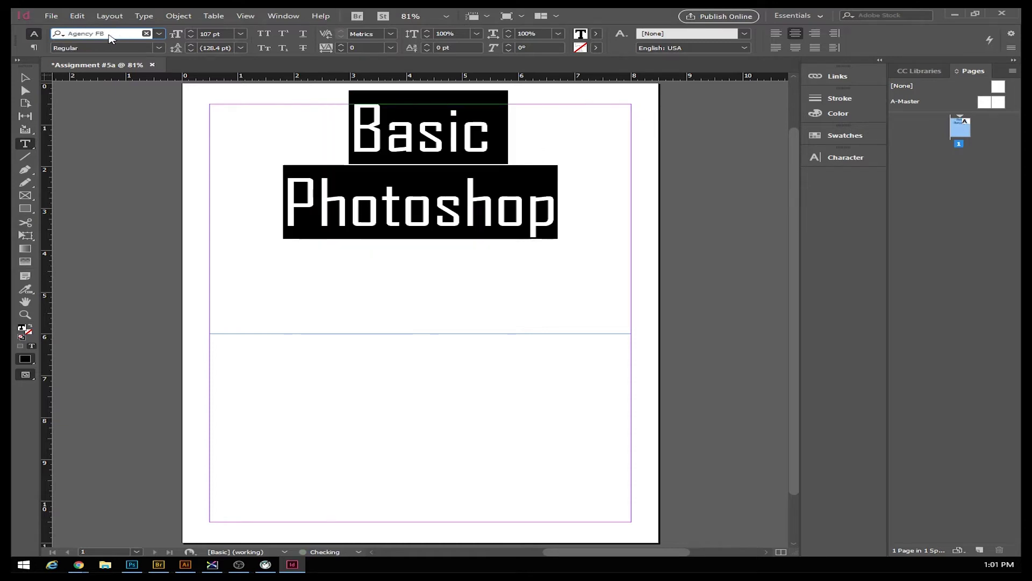
{"action": "key", "text": "Down"}
{"action": "key", "text": "Down"}
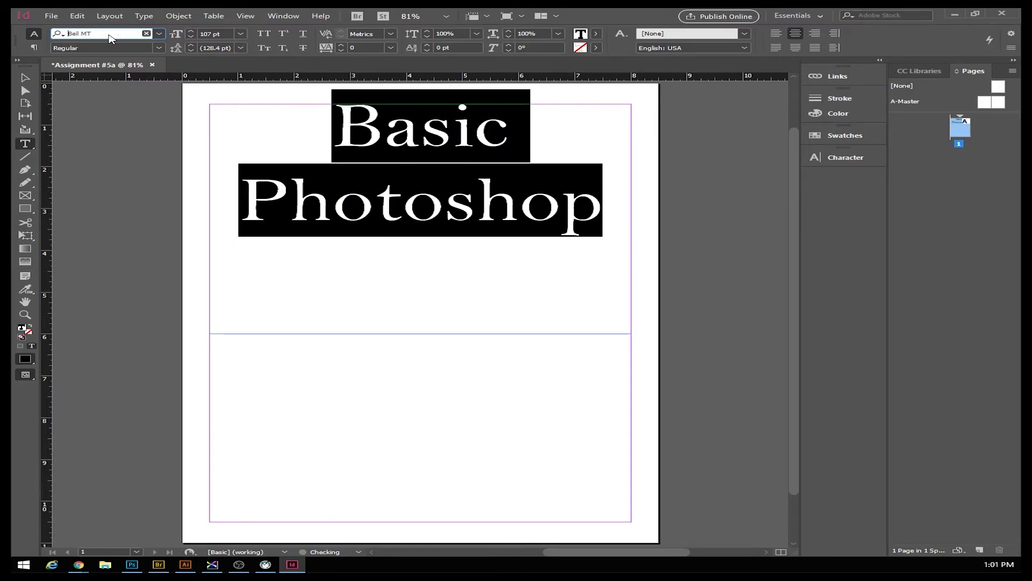
{"action": "key", "text": "Down"}
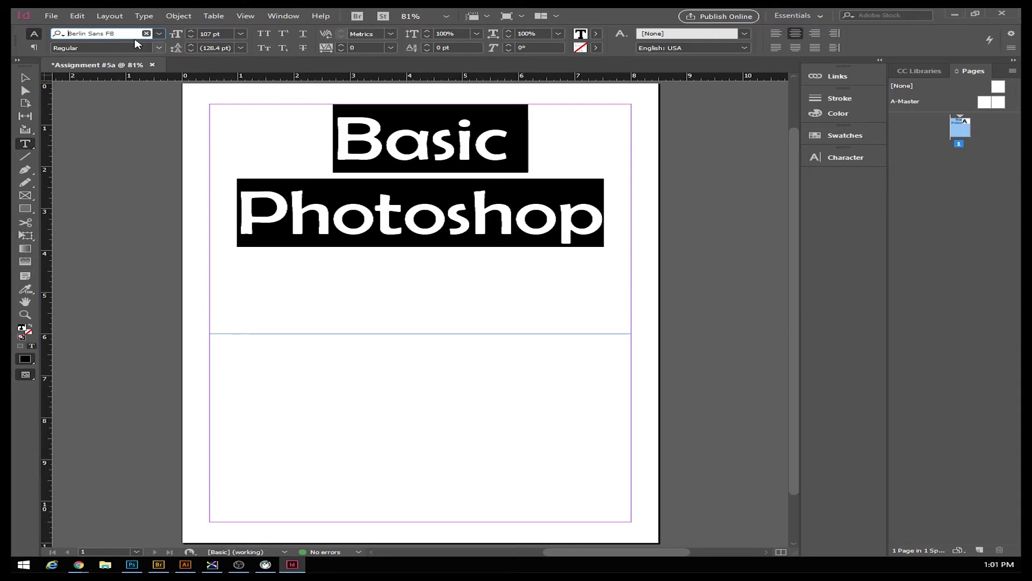
{"action": "key", "text": "Down"}
{"action": "key", "text": "Down"}
{"action": "key", "text": "Down"}
{"action": "key", "text": "Down"}
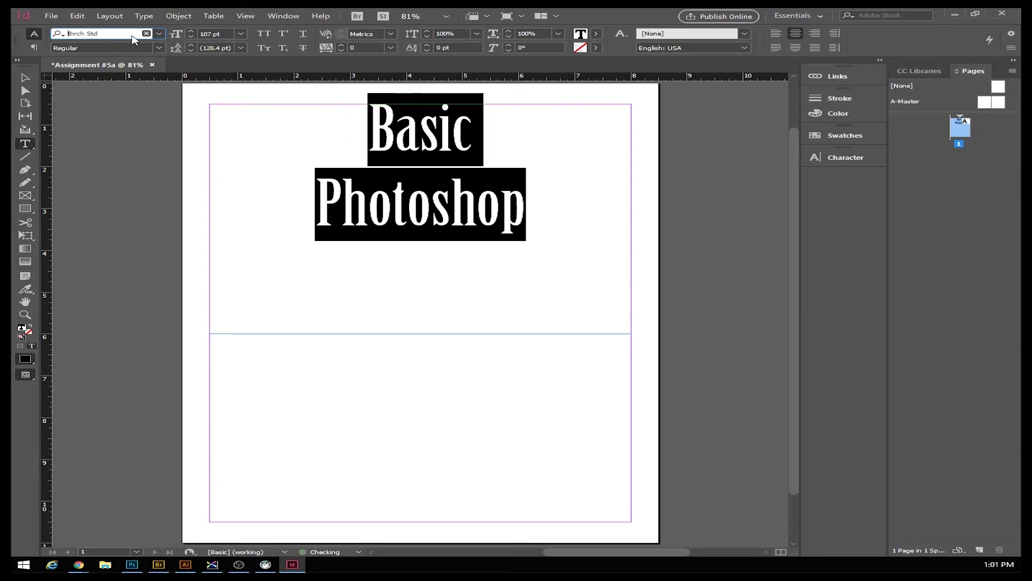
{"action": "key", "text": "Down"}
{"action": "key", "text": "Down"}
{"action": "key", "text": "Down"}
{"action": "key", "text": "Down"}
{"action": "key", "text": "Down"}
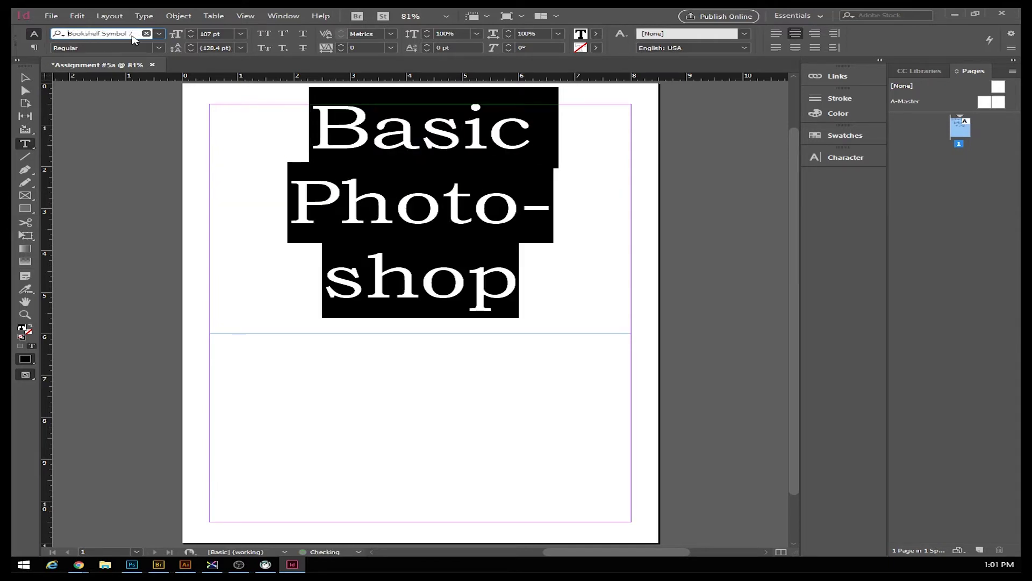
{"action": "key", "text": "Down"}
{"action": "key", "text": "Down"}
{"action": "key", "text": "Up"}
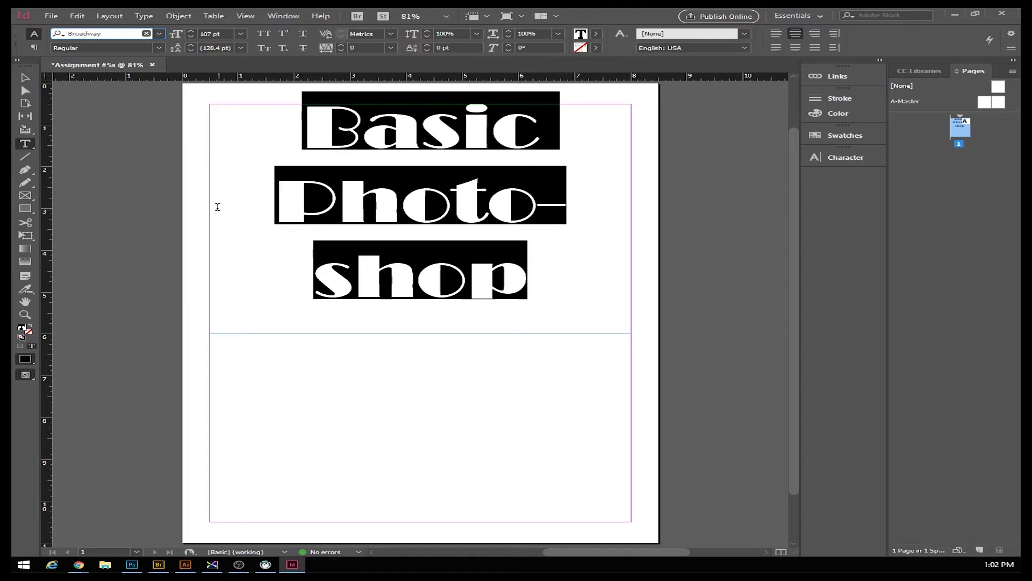
- Reduce the title's font size to 94 pt so "Photoshop" fits on one line
{"action": "left_click", "coordinate": [191, 37]}
{"action": "left_click", "coordinate": [190, 37]}
{"action": "left_click", "coordinate": [191, 37]}
{"action": "left_click", "coordinate": [191, 37]}
{"action": "left_click", "coordinate": [190, 37]}
{"action": "left_click", "coordinate": [191, 37]}
{"action": "left_click", "coordinate": [191, 36]}
{"action": "left_click", "coordinate": [191, 36]}
{"action": "left_click", "coordinate": [191, 37]}
{"action": "left_click", "coordinate": [191, 37]}
{"action": "left_click", "coordinate": [191, 36]}
{"action": "left_click", "coordinate": [191, 37]}
{"action": "left_click", "coordinate": [191, 37]}
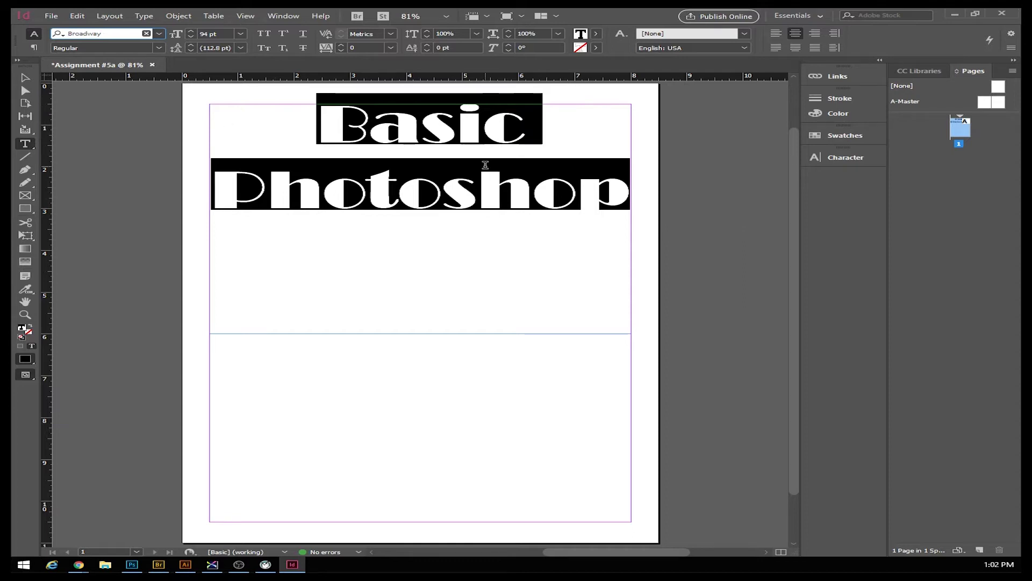
- Tighten the leading of the two-line "Basic Photoshop" title to 86.8 pt
{"action": "left_click", "coordinate": [415, 171]}
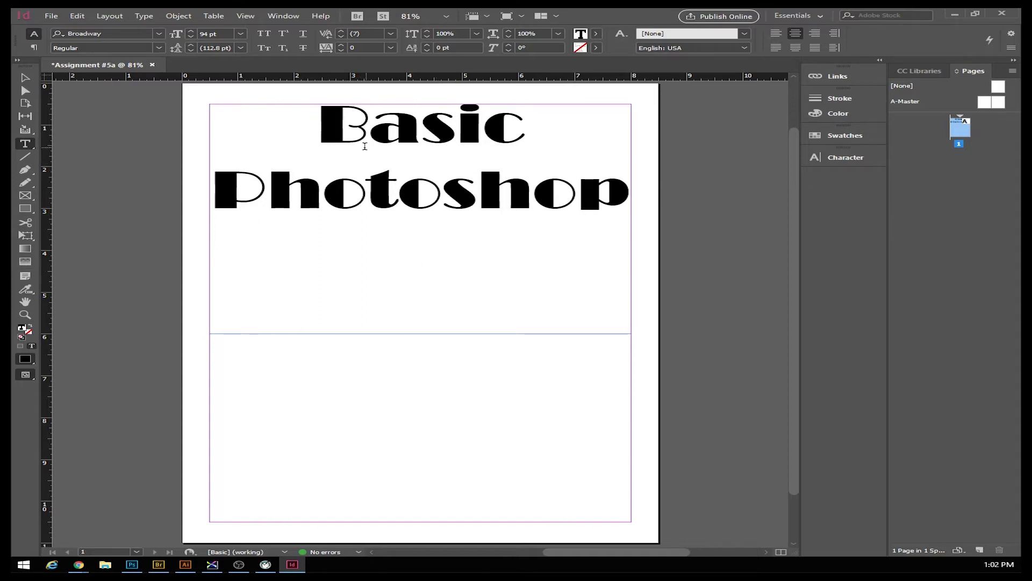
{"action": "left_click_drag", "start_coordinate": [319, 122], "coordinate": [638, 179]}
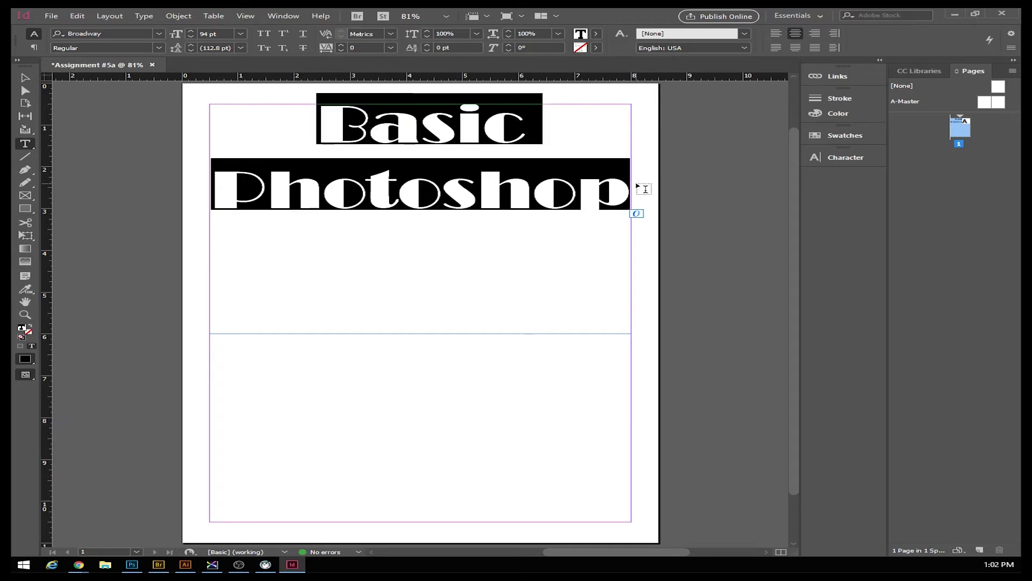
{"action": "left_click_drag", "start_coordinate": [321, 122], "coordinate": [619, 199]}
{"action": "key", "text": "alt+Up"}
{"action": "key", "text": "alt+Up"}
{"action": "key", "text": "alt+Up"}
{"action": "key", "text": "alt+Up"}
{"action": "key", "text": "alt+Up"}
{"action": "key", "text": "alt+Up"}
{"action": "key", "text": "alt+Up"}
{"action": "key", "text": "alt+Up"}
{"action": "key", "text": "alt+Up"}
{"action": "key", "text": "alt+Up"}
{"action": "key", "text": "alt+Up"}
{"action": "key", "text": "alt+Up"}
{"action": "key", "text": "alt+Up"}
{"action": "key", "text": "alt+Up"}
{"action": "key", "text": "alt+Up"}
{"action": "key", "text": "alt+Up"}
{"action": "key", "text": "alt+Up"}
{"action": "key", "text": "alt+Down"}
{"action": "key", "text": "alt+Down"}
{"action": "key", "text": "alt+Down"}
{"action": "key", "text": "alt+Down"}
{"action": "key", "text": "alt+Up"}
{"action": "key", "text": "alt+Down"}
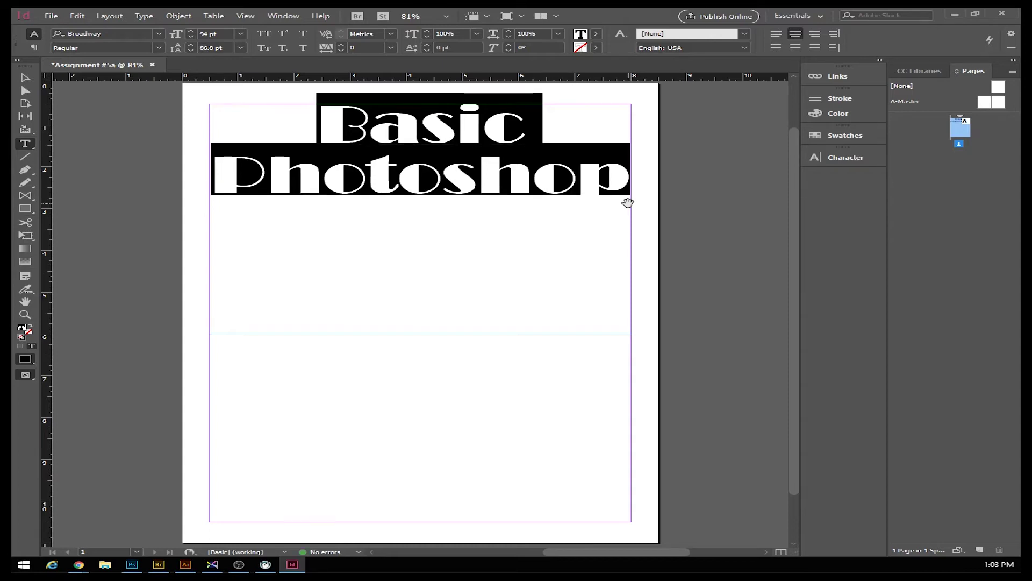
- Start a new line below the word "Photoshop" in the title's text frame
{"action": "left_click", "coordinate": [547, 224]}
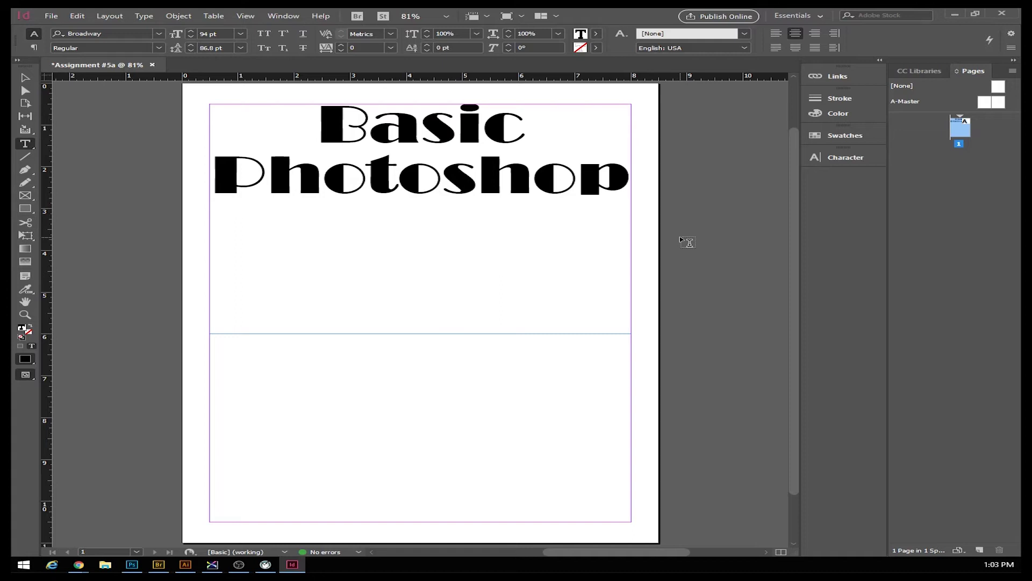
{"action": "key", "text": "Return"}
{"action": "type", "text": "MR. WRIGHT"}
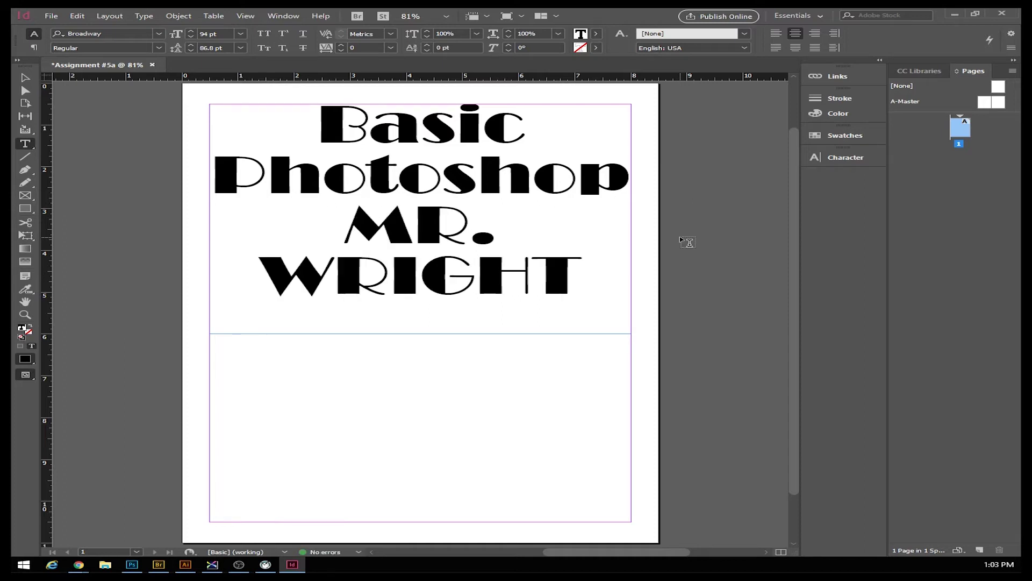
{"action": "type", "text": " -"}
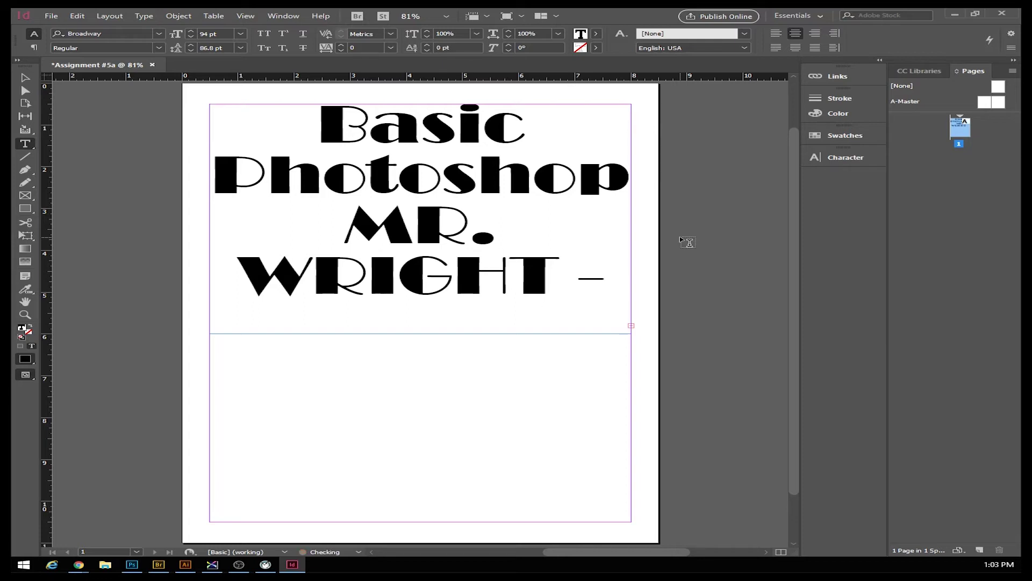
{"action": "key", "text": "BackSpace"}
{"action": "key", "text": "BackSpace"}
{"action": "key", "text": "BackSpace"}
{"action": "key", "text": "BackSpace"}
{"action": "key", "text": "BackSpace"}
{"action": "key", "text": "BackSpace"}
{"action": "key", "text": "BackSpace"}
{"action": "key", "text": "BackSpace"}
{"action": "key", "text": "BackSpace"}
{"action": "key", "text": "BackSpace"}
{"action": "key", "text": "BackSpace"}
{"action": "key", "text": "BackSpace"}
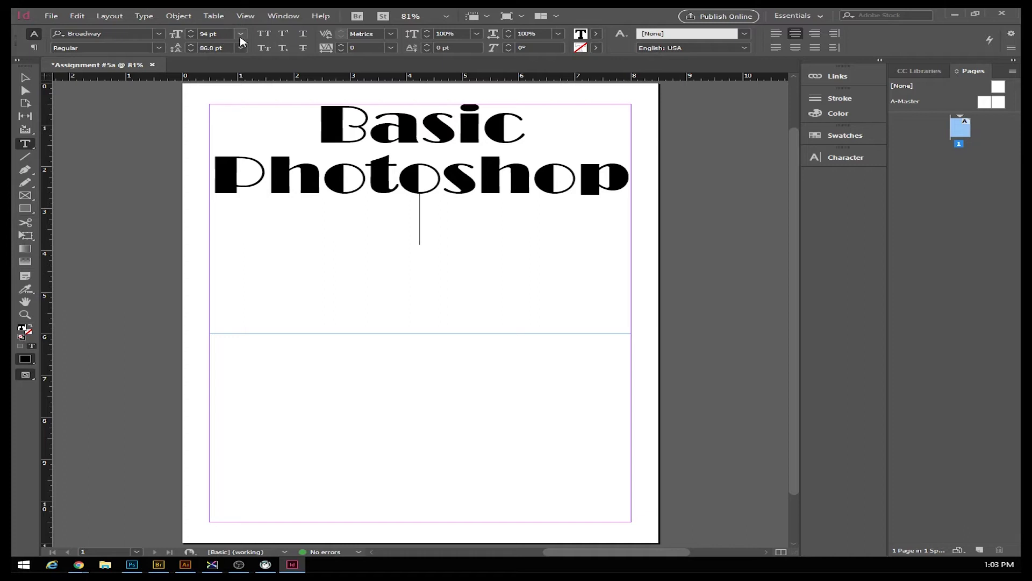
- Add a 36 pt subtitle on the new line with the teacher's name followed by " - Block 3"
{"action": "left_click", "coordinate": [240, 34]}
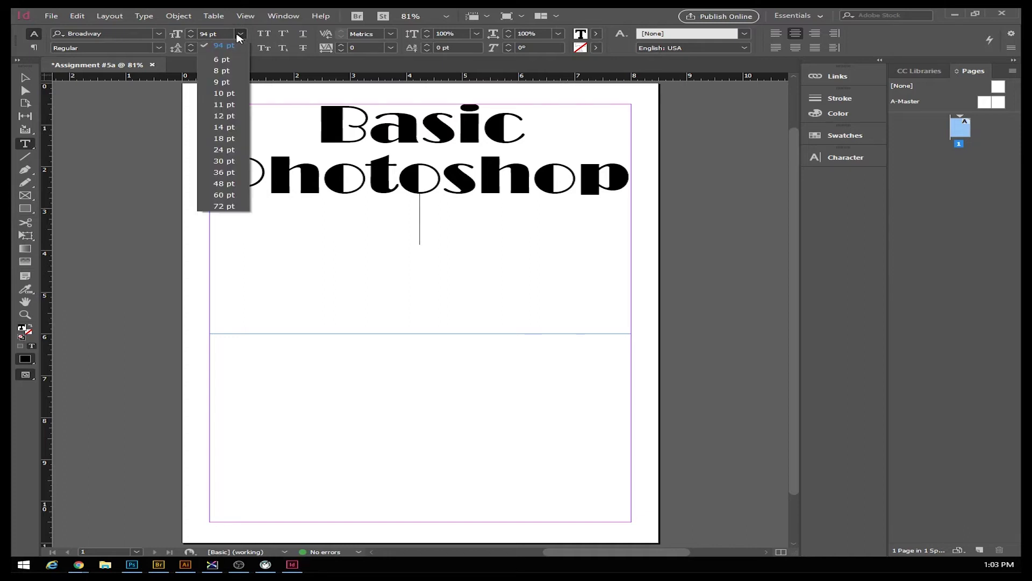
{"action": "left_click", "coordinate": [215, 172]}
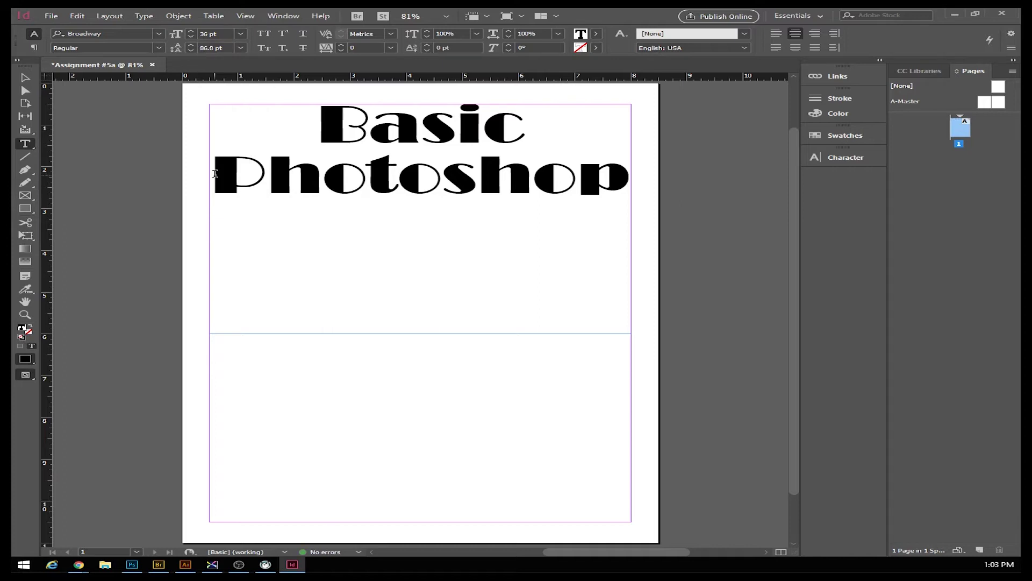
{"action": "type", "text": "Mr. WRight"}
{"action": "key", "text": "BackSpace"}
{"action": "key", "text": "BackSpace"}
{"action": "key", "text": "BackSpace"}
{"action": "key", "text": "BackSpace"}
{"action": "key", "text": "BackSpace"}
{"action": "type", "text": "right"}
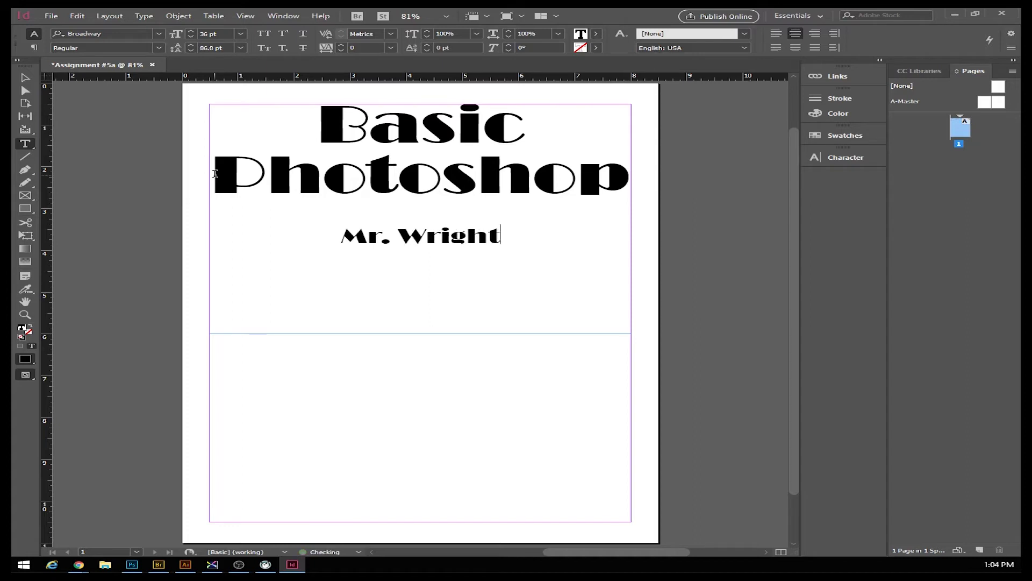
{"action": "type", "text": " - Block3"}
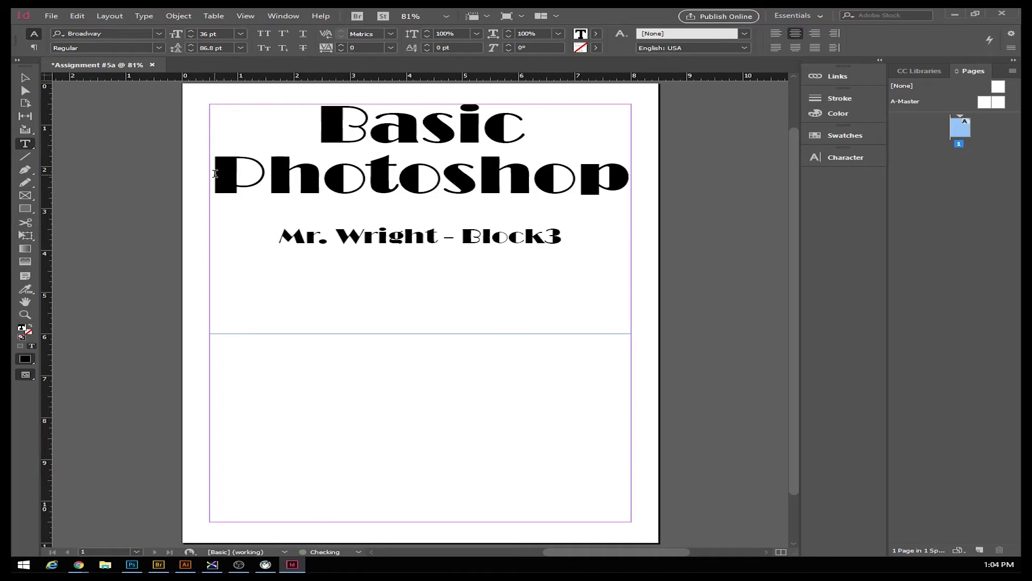
{"action": "key", "text": "BackSpace"}
{"action": "type", "text": "3"}
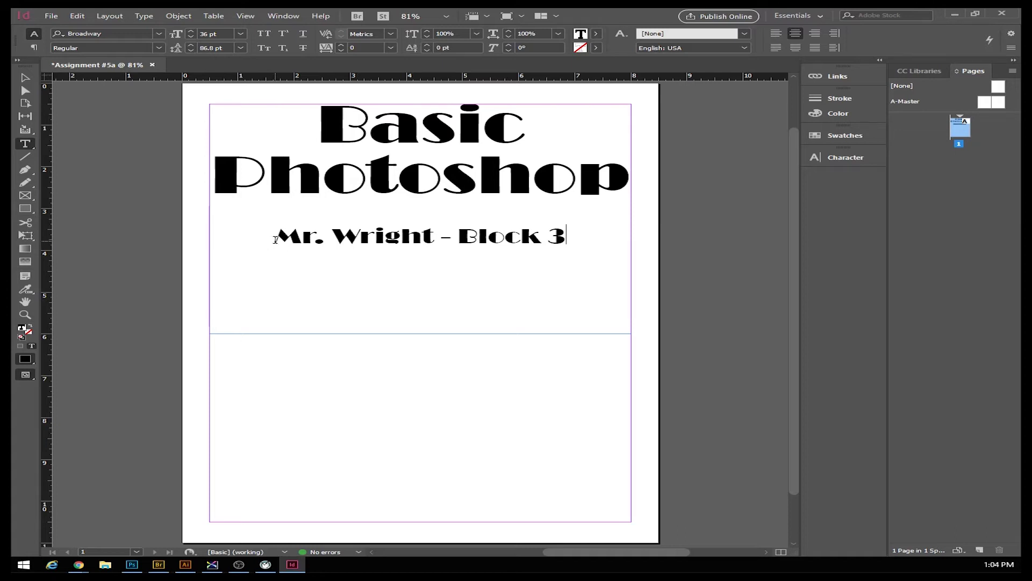
- Tighten the leading of the subtitle line to 42.8 pt, pulling it up under "Photoshop"
{"action": "left_click_drag", "start_coordinate": [276, 238], "coordinate": [568, 252]}
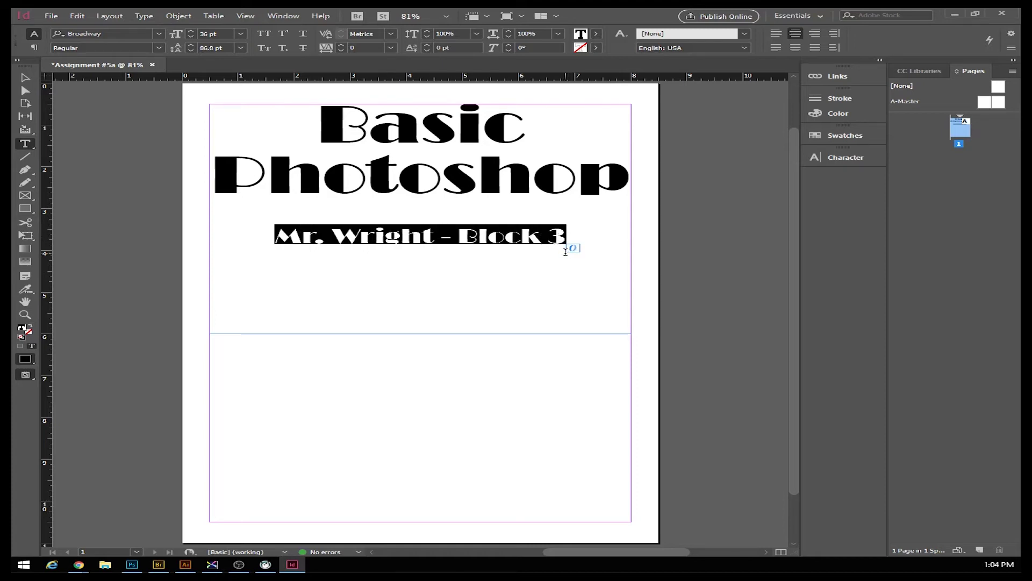
{"action": "key", "text": "alt+Up"}
{"action": "key", "text": "alt+Up"}
{"action": "key", "text": "alt+Up"}
{"action": "key", "text": "alt+Up"}
{"action": "key", "text": "alt+Up"}
{"action": "key", "text": "alt+Up"}
{"action": "key", "text": "alt+Up"}
{"action": "key", "text": "alt+Up"}
{"action": "key", "text": "alt+Up"}
{"action": "key", "text": "alt+Up"}
{"action": "key", "text": "alt+Up"}
{"action": "key", "text": "alt+Up"}
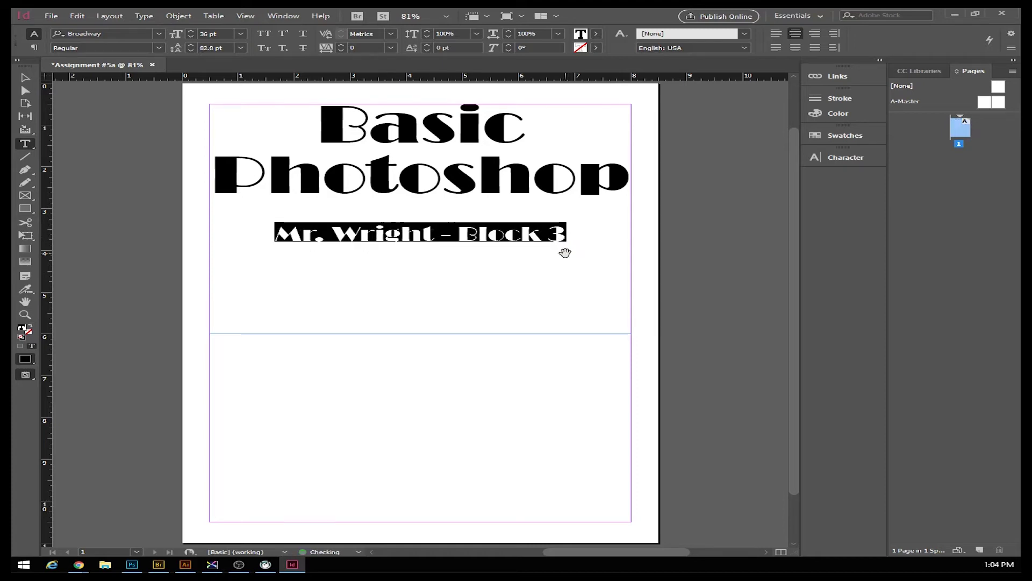
{"action": "key", "text": "alt+Up"}
{"action": "key", "text": "alt+Up"}
{"action": "key", "text": "alt+Up"}
{"action": "key", "text": "alt+Up"}
{"action": "key", "text": "alt+Up"}
{"action": "key", "text": "alt+Up"}
{"action": "key", "text": "alt+Up"}
{"action": "key", "text": "alt+Up"}
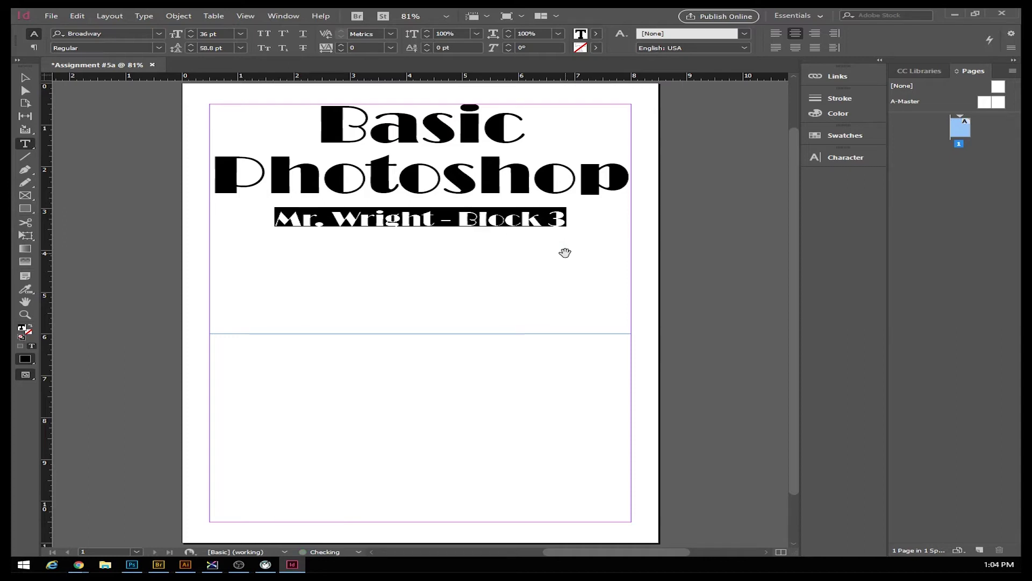
{"action": "key", "text": "alt+Up"}
{"action": "key", "text": "alt+Up"}
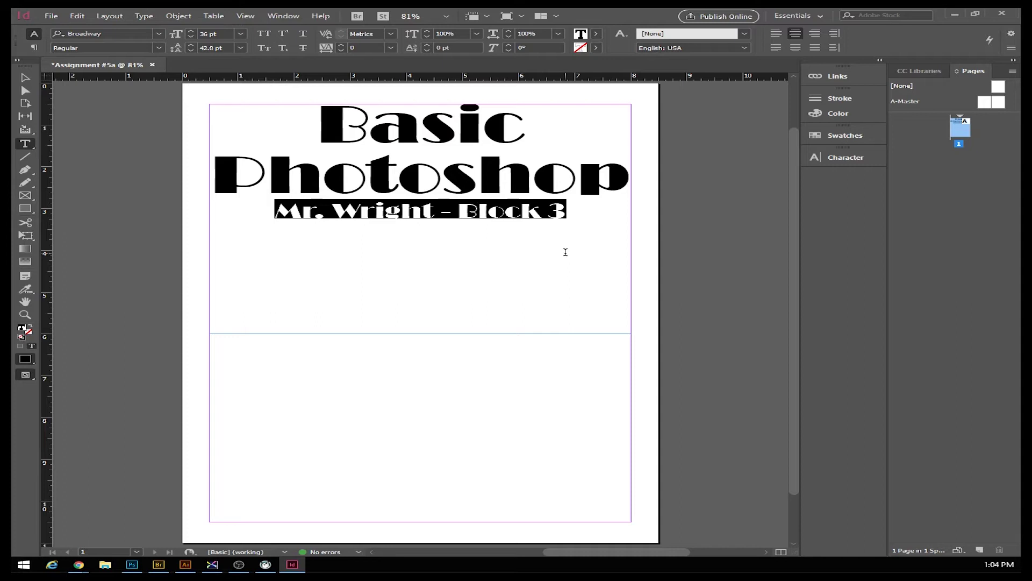
- Reduce the two-line "Basic Photoshop" title to 87 pt with 80.8 pt leading
{"action": "left_click", "coordinate": [299, 188]}
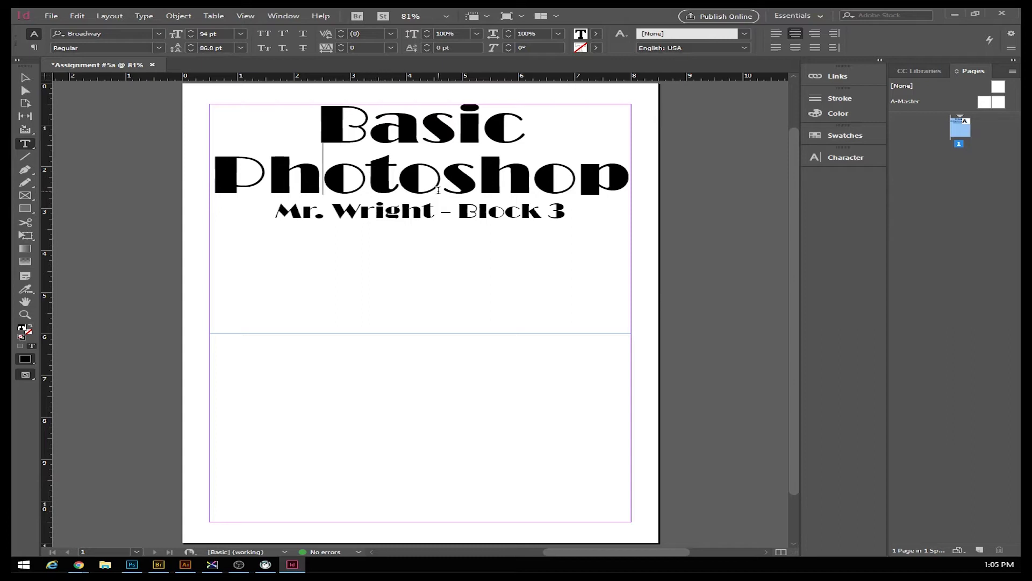
{"action": "left_click_drag", "start_coordinate": [321, 128], "coordinate": [618, 155]}
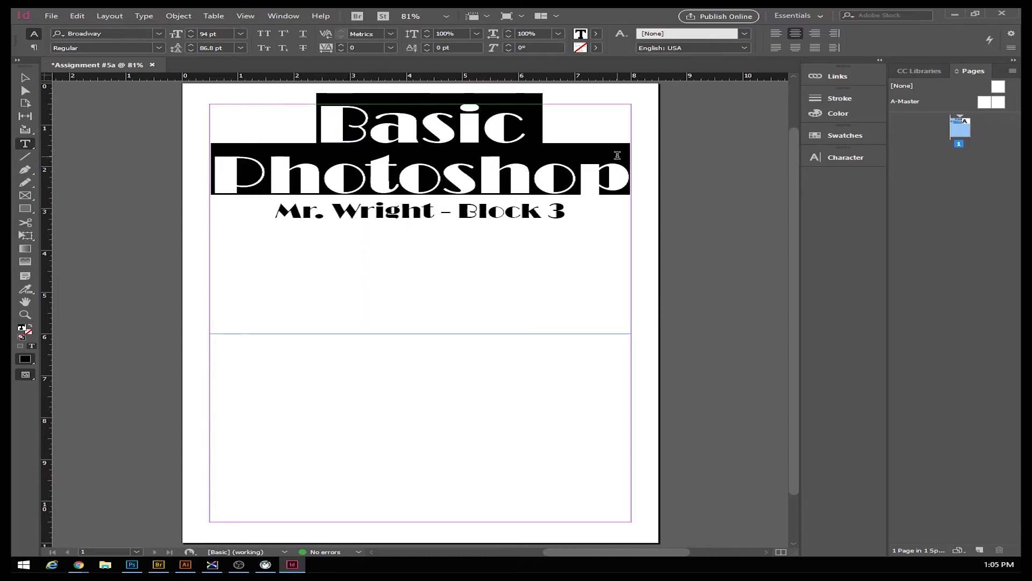
{"action": "left_click", "coordinate": [191, 37]}
{"action": "left_click", "coordinate": [191, 36]}
{"action": "left_click", "coordinate": [191, 37]}
{"action": "left_click", "coordinate": [191, 36]}
{"action": "left_click", "coordinate": [190, 37]}
{"action": "left_click", "coordinate": [191, 37]}
{"action": "left_click", "coordinate": [191, 36]}
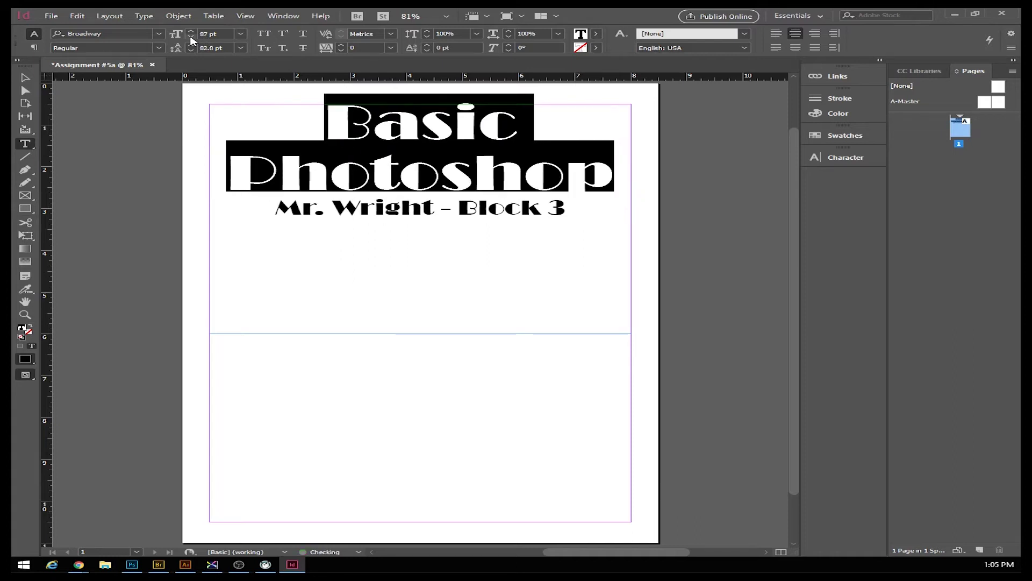
{"action": "left_click", "coordinate": [323, 108]}
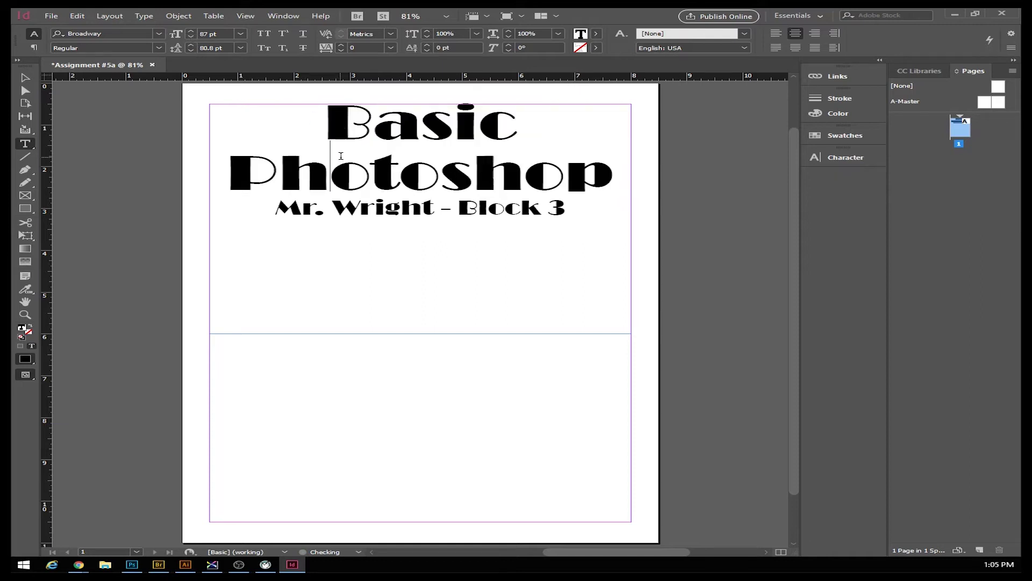
- Tighten the leading of the "Basic Photoshop" title further so its two lines sit closer together
{"action": "left_click_drag", "start_coordinate": [326, 122], "coordinate": [713, 187]}
{"action": "key", "text": "alt+Up"}
{"action": "key", "text": "alt+Up"}
{"action": "key", "text": "alt+Up"}
{"action": "key", "text": "alt+Up"}
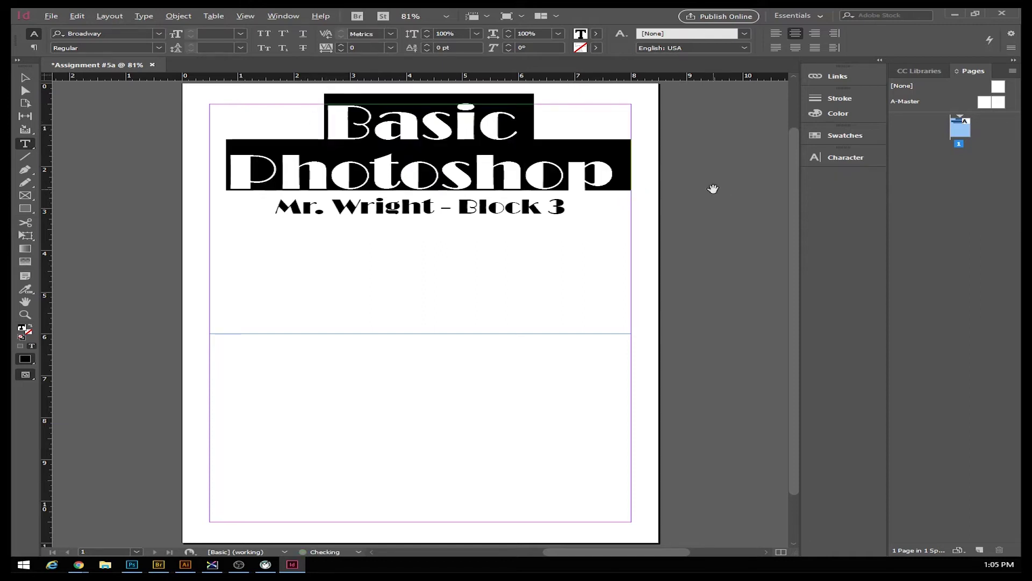
{"action": "left_click", "coordinate": [583, 202]}
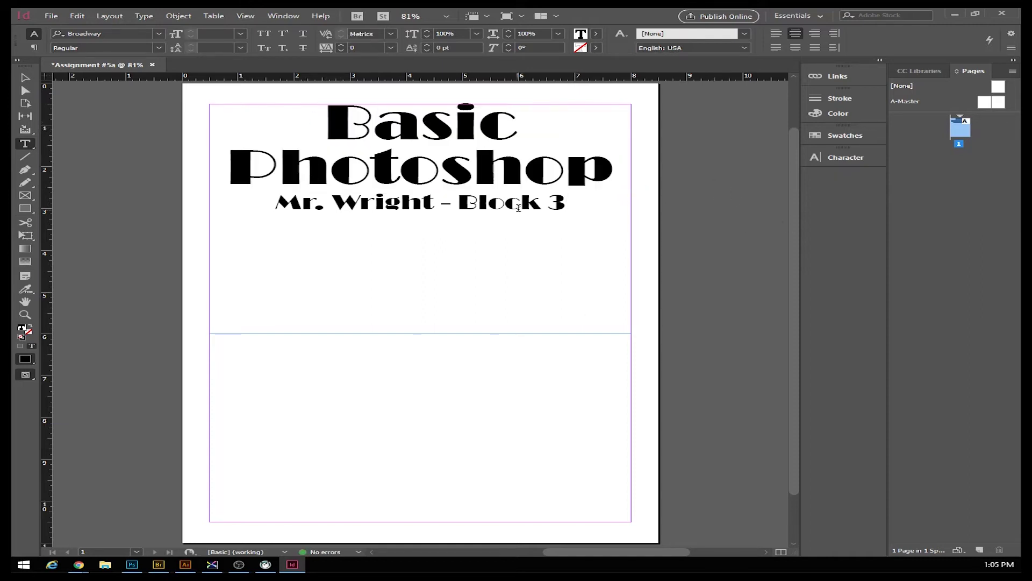
- Reduce the subtitle line to 24 pt with 30.8 pt leading
{"action": "left_click_drag", "start_coordinate": [567, 202], "coordinate": [481, 202]}
{"action": "left_click_drag", "start_coordinate": [290, 197], "coordinate": [275, 199]}
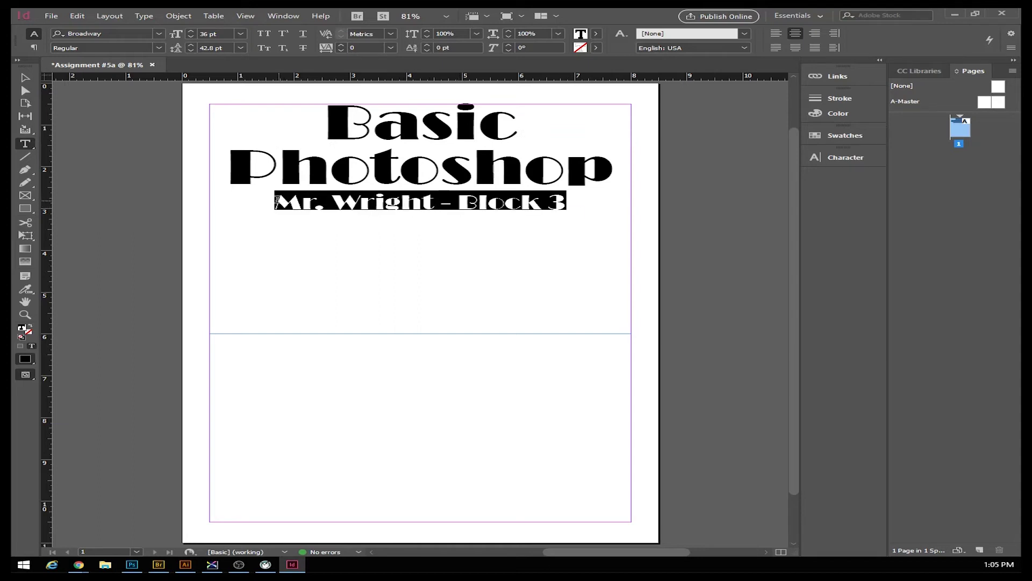
{"action": "left_click", "coordinate": [191, 37]}
{"action": "left_click", "coordinate": [191, 37]}
{"action": "left_click", "coordinate": [191, 37]}
{"action": "left_click", "coordinate": [191, 37]}
{"action": "left_click", "coordinate": [191, 37]}
{"action": "left_click", "coordinate": [191, 37]}
{"action": "left_click", "coordinate": [191, 37]}
{"action": "key", "text": "alt+Up"}
{"action": "key", "text": "alt+Up"}
{"action": "key", "text": "alt+Up"}
{"action": "key", "text": "alt+Up"}
{"action": "key", "text": "alt+Up"}
{"action": "key", "text": "alt+Up"}
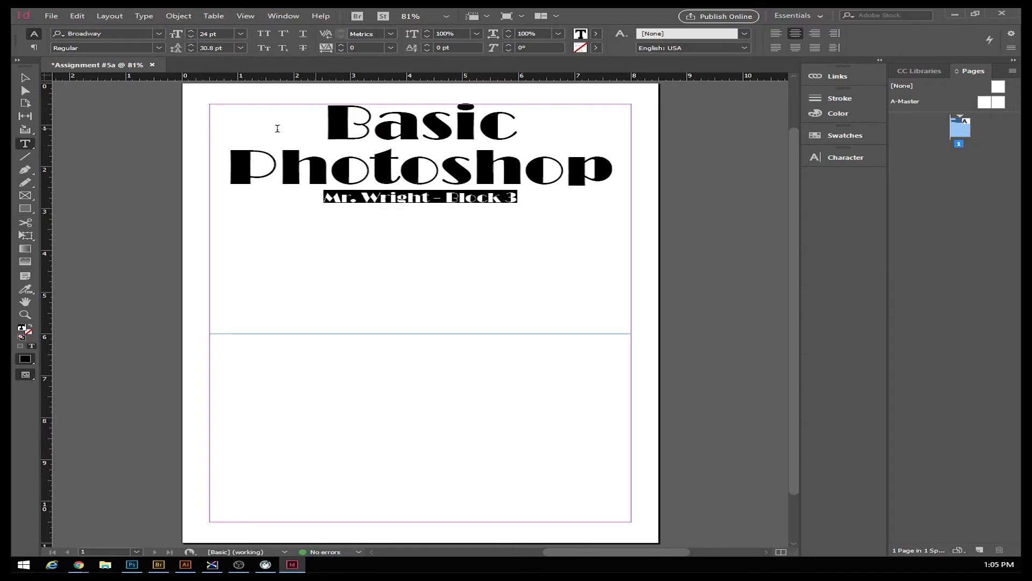
- Shorten the title's text frame from its lower edge to a height of about 2.52 in and deselect it
{"action": "left_click", "coordinate": [24, 80]}
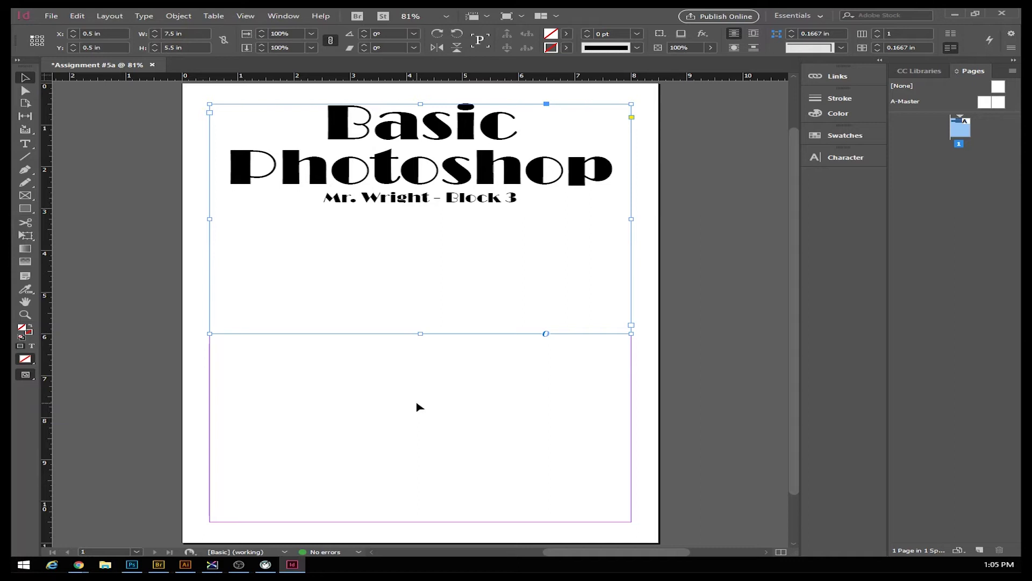
{"action": "left_click_drag", "start_coordinate": [420, 334], "coordinate": [420, 210]}
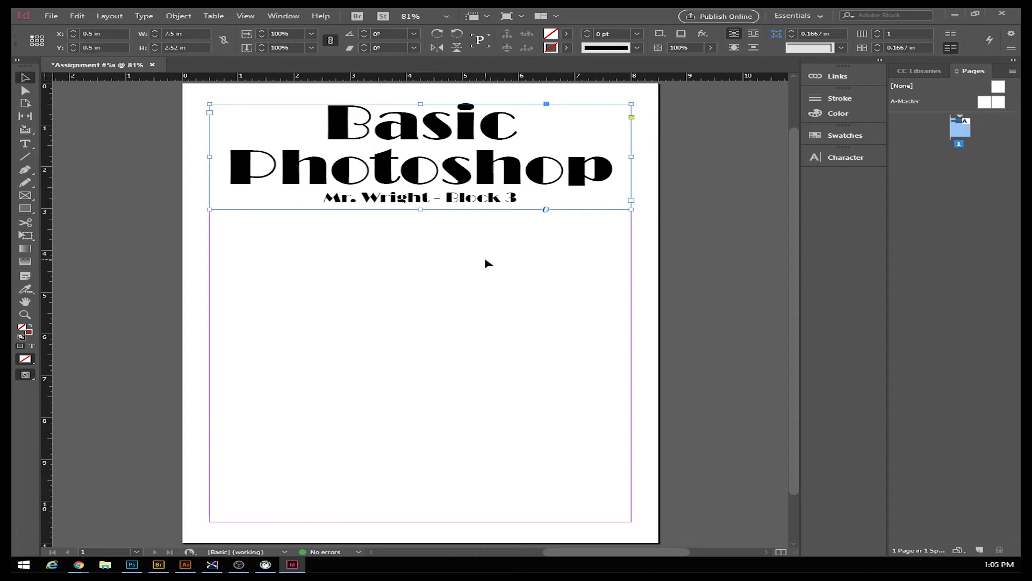
{"action": "left_click", "coordinate": [446, 318]}
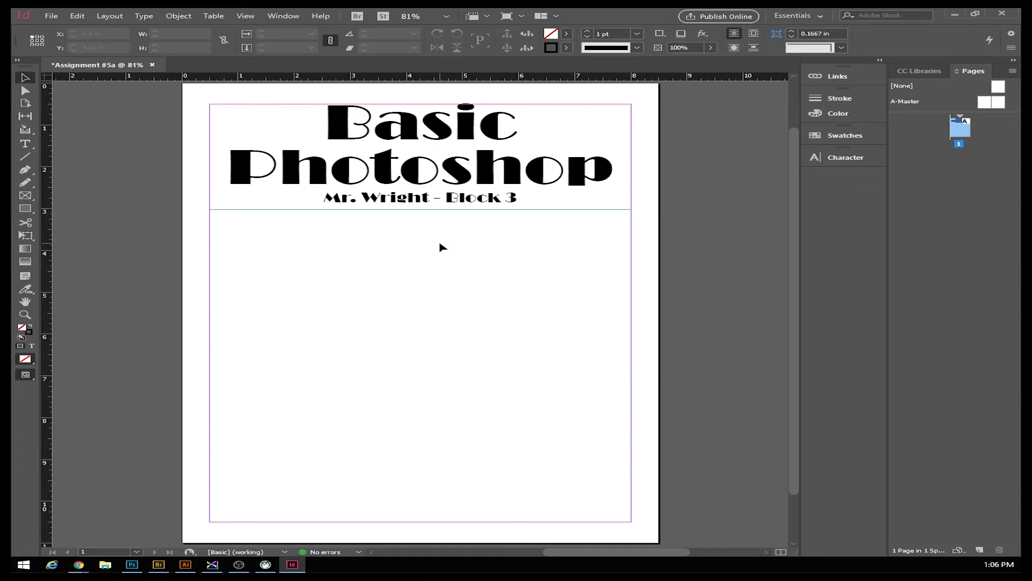
{"action": "left_click", "coordinate": [26, 211]}
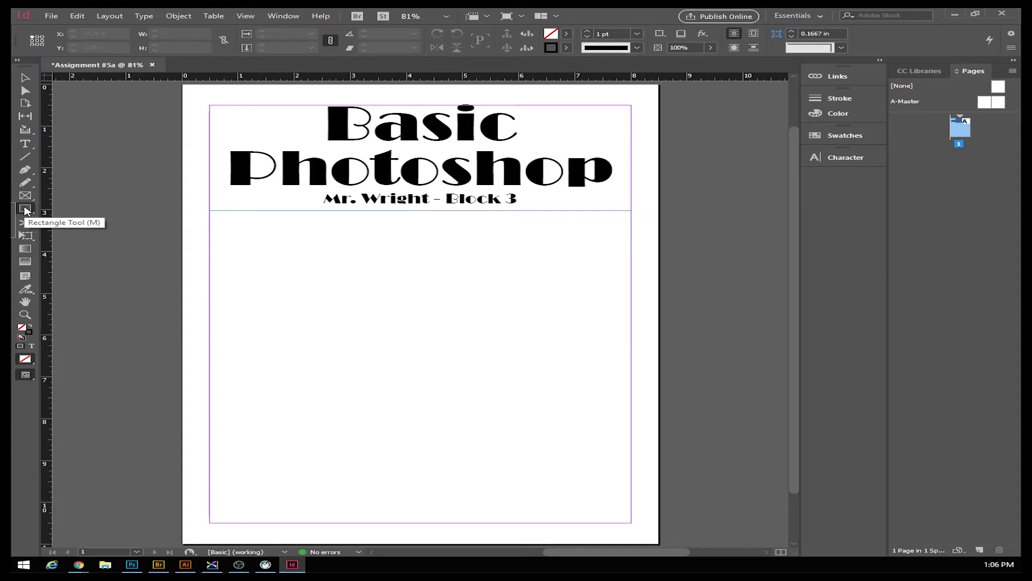
{"action": "left_click", "coordinate": [25, 210]}
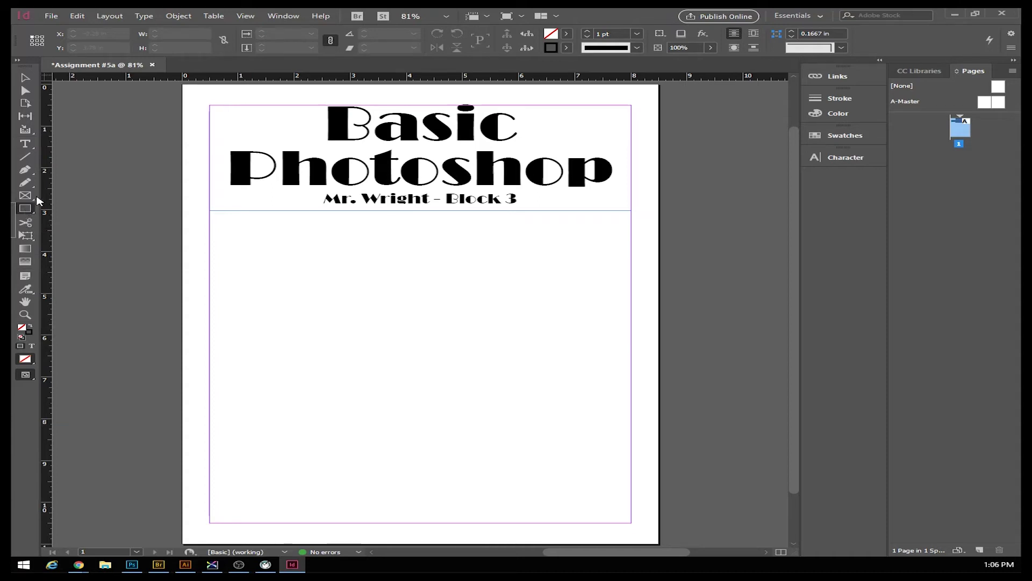
{"action": "left_click", "coordinate": [27, 196]}
{"action": "left_click_drag", "start_coordinate": [219, 227], "coordinate": [359, 298]}
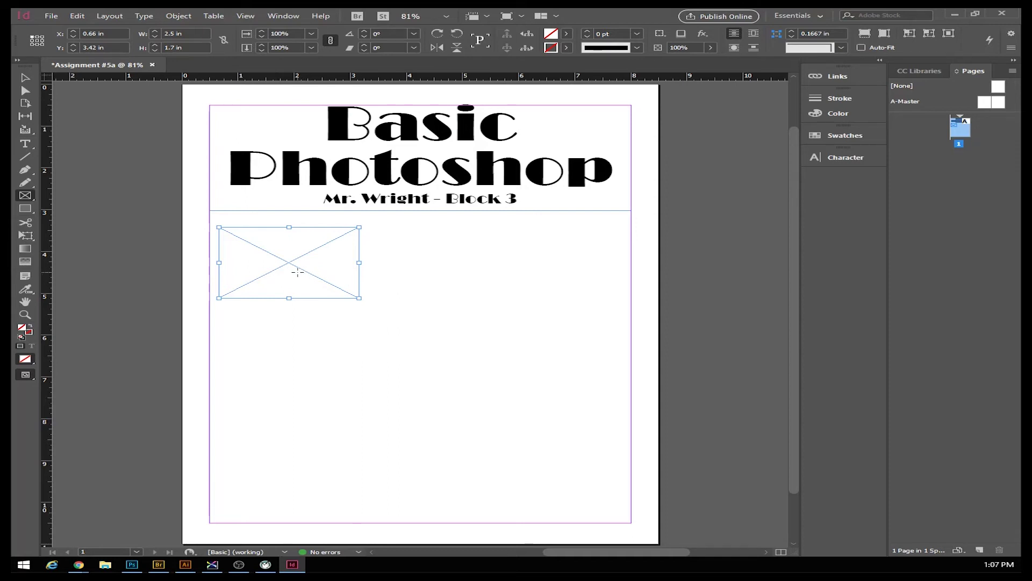
{"action": "key", "text": "Delete"}
- Draw a grid of rectangle frames about 7.5 by 7.18 in below the title, split into two columns and three rows
{"action": "left_click", "coordinate": [25, 195]}
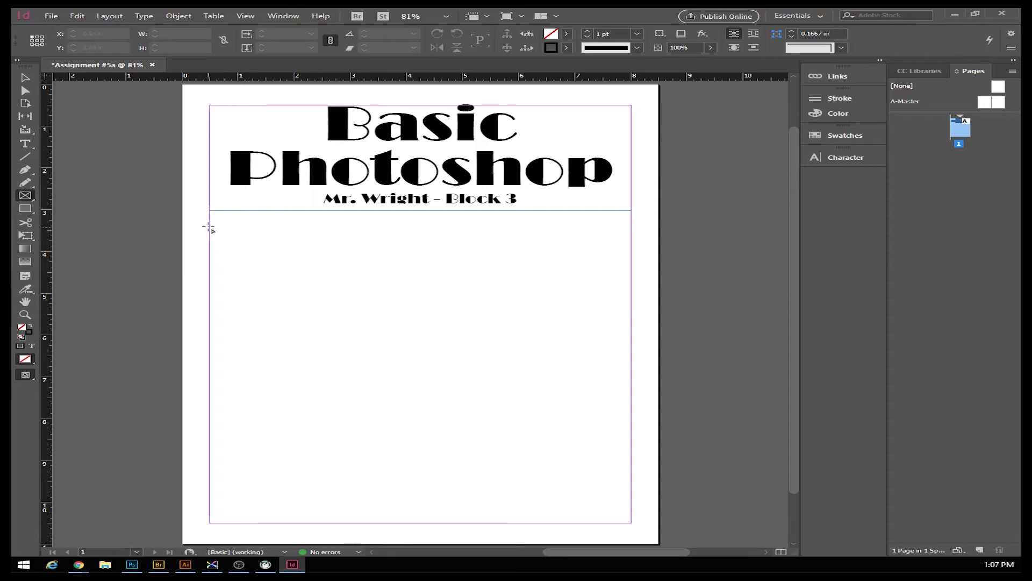
{"action": "left_click_drag", "start_coordinate": [209, 222], "coordinate": [632, 522]}
{"action": "key", "text": "Right"}
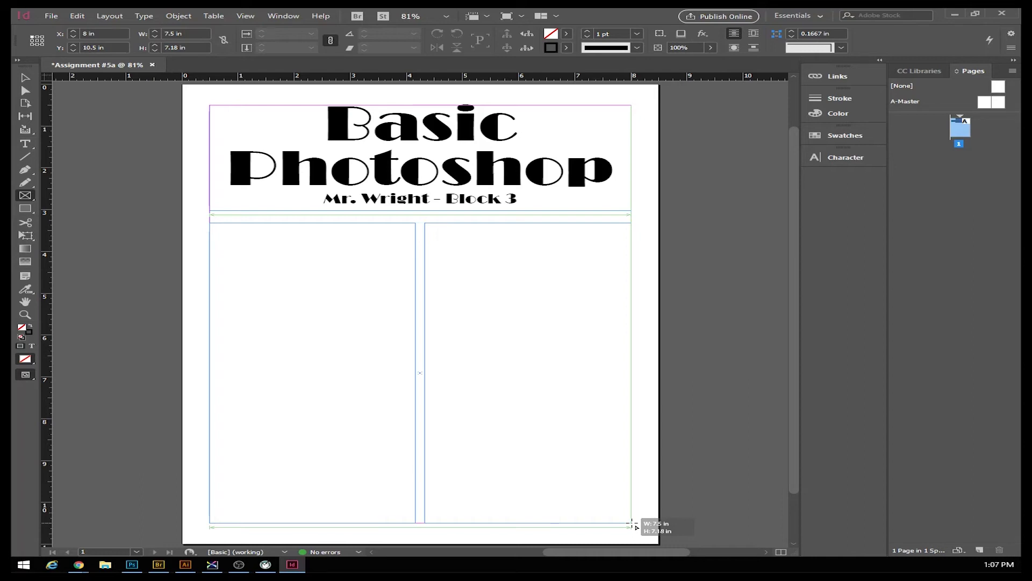
{"action": "left_click_drag", "start_coordinate": [632, 523], "coordinate": [633, 522]}
{"action": "key", "text": "Up"}
{"action": "key", "text": "Up"}
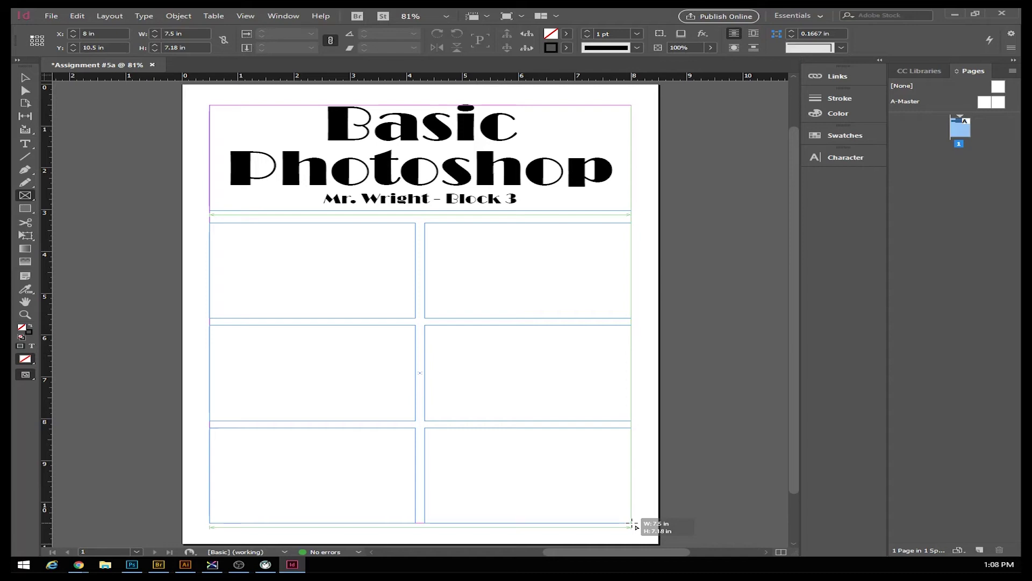
{"action": "left_click_drag", "start_coordinate": [632, 522], "coordinate": [632, 522]}
{"action": "left_click_drag", "start_coordinate": [632, 523], "coordinate": [632, 523]}
- Widen the gap between the two columns of the frame grid while drawing it
{"action": "key", "text": "ctrl+Right"}
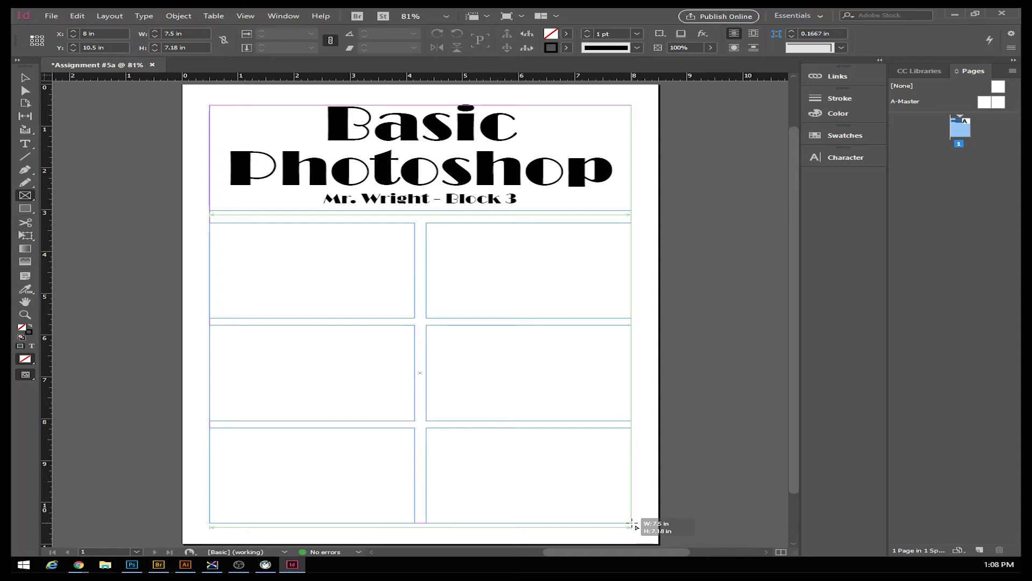
{"action": "left_click_drag", "start_coordinate": [633, 523], "coordinate": [632, 522]}
{"action": "key", "text": "ctrl+Right"}
{"action": "key", "text": "ctrl+Left"}
{"action": "key", "text": "ctrl+Left"}
{"action": "key", "text": "ctrl+Left"}
{"action": "key", "text": "ctrl+Left"}
{"action": "key", "text": "ctrl+Left"}
{"action": "key", "text": "ctrl+Right"}
{"action": "key", "text": "ctrl+Right"}
{"action": "key", "text": "ctrl+Right"}
{"action": "key", "text": "ctrl+Right"}
- Widen the gaps between the three rows of the frame grid while drawing it
{"action": "key", "text": "ctrl+Down"}
{"action": "key", "text": "ctrl+Down"}
{"action": "key", "text": "ctrl+Down"}
{"action": "key", "text": "ctrl+Down"}
{"action": "key", "text": "ctrl+Down"}
{"action": "key", "text": "ctrl+Down"}
{"action": "key", "text": "ctrl+Up"}
{"action": "key", "text": "ctrl+Up"}
{"action": "key", "text": "ctrl+Up"}
{"action": "key", "text": "ctrl+Up"}
{"action": "key", "text": "ctrl+Up"}
{"action": "key", "text": "ctrl+Up"}
{"action": "key", "text": "ctrl+Up"}
{"action": "key", "text": "ctrl+Up"}
{"action": "key", "text": "ctrl+Up"}
{"action": "key", "text": "ctrl+Up"}
{"action": "key", "text": "ctrl+Up"}
{"action": "key", "text": "ctrl+Up"}
{"action": "key", "text": "ctrl+Up"}
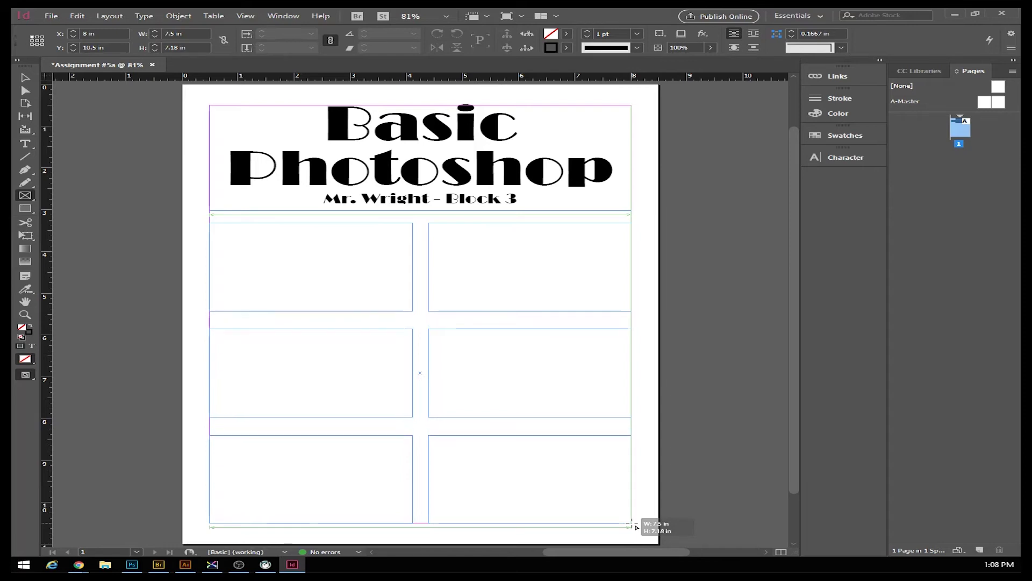
{"action": "key", "text": "ctrl+Up"}
{"action": "key", "text": "ctrl+Up"}
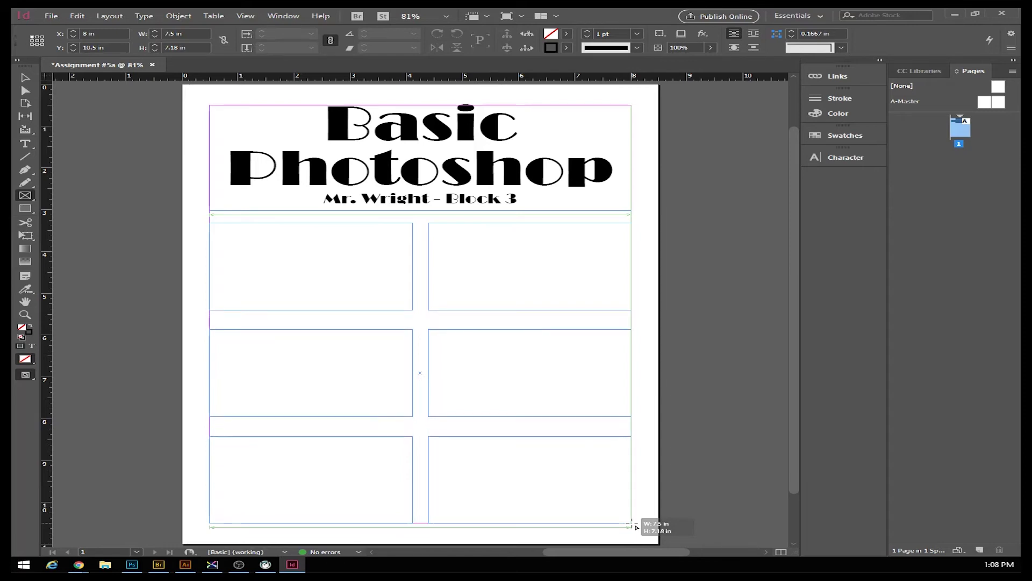
{"action": "key", "text": "ctrl+Up"}
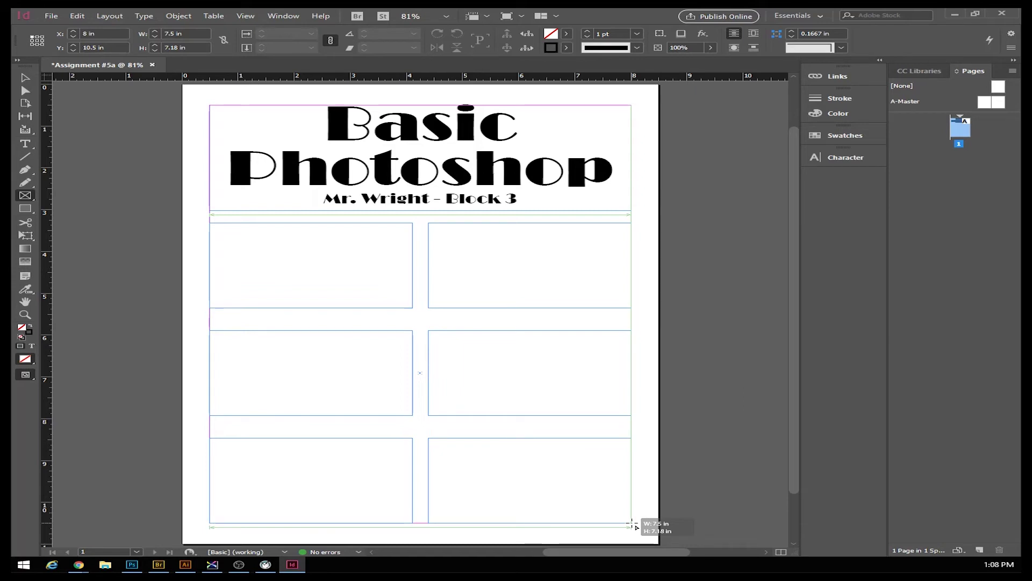
{"action": "key", "text": "ctrl+Down"}
{"action": "key", "text": "ctrl+Down"}
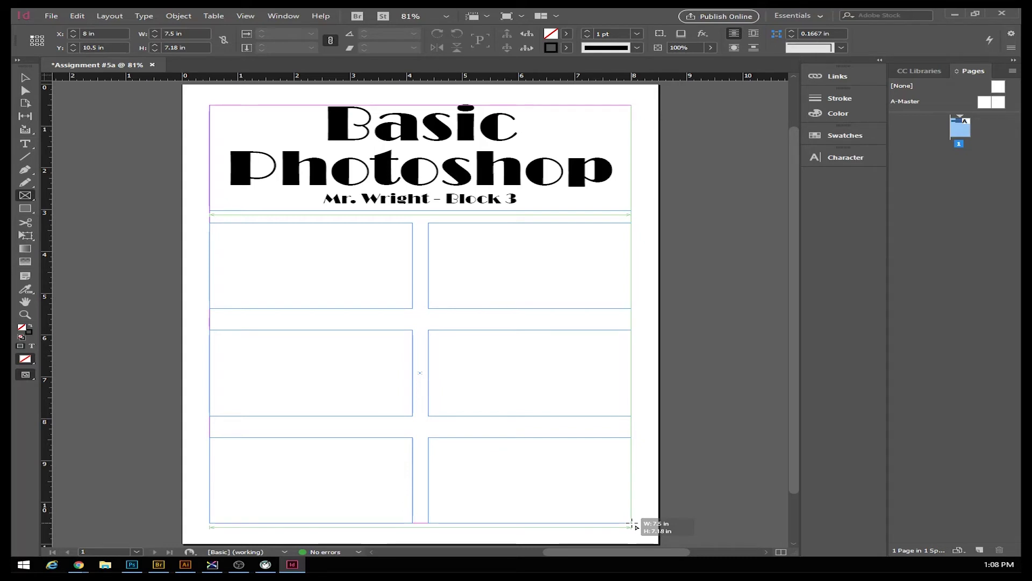
- Finish drawing the frame grid with a slightly wider column gap, and delete all six frames
{"action": "key", "text": "ctrl+Right"}
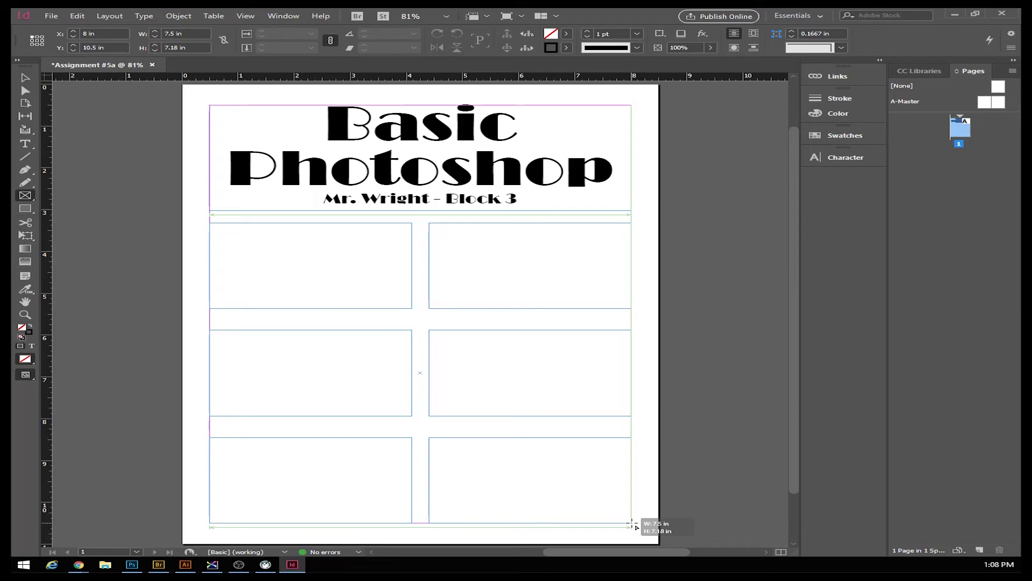
{"action": "left_click_drag", "start_coordinate": [633, 523], "coordinate": [632, 522]}
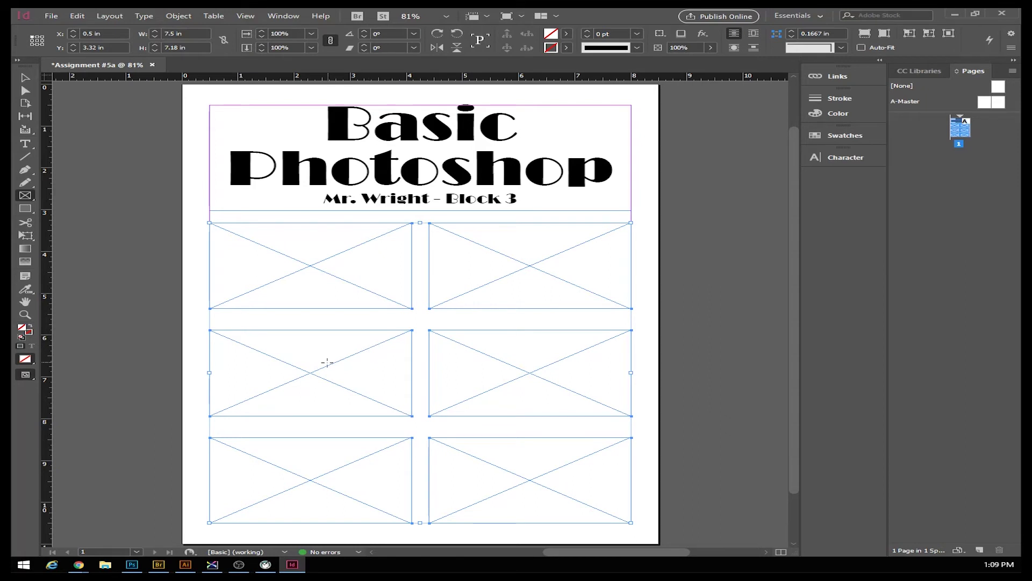
{"action": "key", "text": "Delete"}
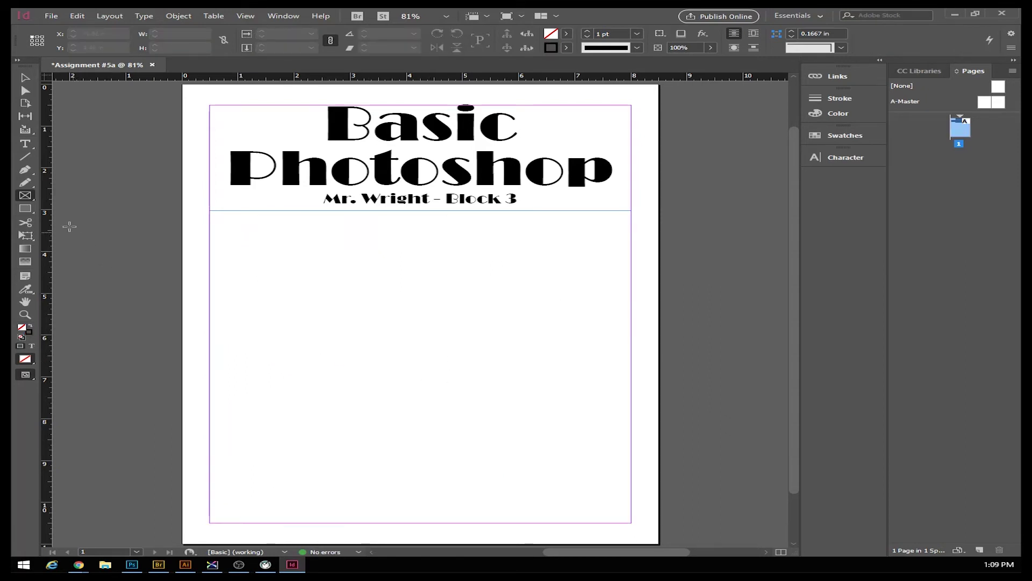
- Draw a new rectangle frame grid about 7.5 by 7 in below the title, split into two columns and three rows
{"action": "left_click", "coordinate": [25, 196]}
{"action": "mouse_move", "coordinate": [210, 227]}
{"action": "left_mouse_down"}
{"action": "mouse_move", "coordinate": [449, 254]}
{"action": "mouse_move", "coordinate": [210, 230]}
{"action": "left_mouse_up"}
{"action": "left_click_drag", "start_coordinate": [210, 230], "coordinate": [633, 523]}
{"action": "key", "text": "Right"}
{"action": "key", "text": "Up"}
{"action": "key", "text": "Up"}
{"action": "key", "text": "Up"}
{"action": "key", "text": "Down"}
- Widen the gaps between the rows of the new grid, place the six frames and leave them deselected
{"action": "key", "text": "ctrl+Up"}
{"action": "key", "text": "ctrl+Up"}
{"action": "key", "text": "ctrl+Up"}
{"action": "left_click_drag", "start_coordinate": [633, 522], "coordinate": [633, 523]}
{"action": "key", "text": "ctrl+Up"}
{"action": "key", "text": "ctrl+Up"}
{"action": "key", "text": "ctrl+Up"}
{"action": "key", "text": "ctrl+Up"}
{"action": "key", "text": "ctrl+Up"}
{"action": "key", "text": "ctrl+Up"}
{"action": "left_click_drag", "start_coordinate": [633, 522], "coordinate": [634, 522]}
{"action": "key", "text": "ctrl+Down"}
{"action": "key", "text": "ctrl+Up"}
{"action": "key", "text": "ctrl+Right"}
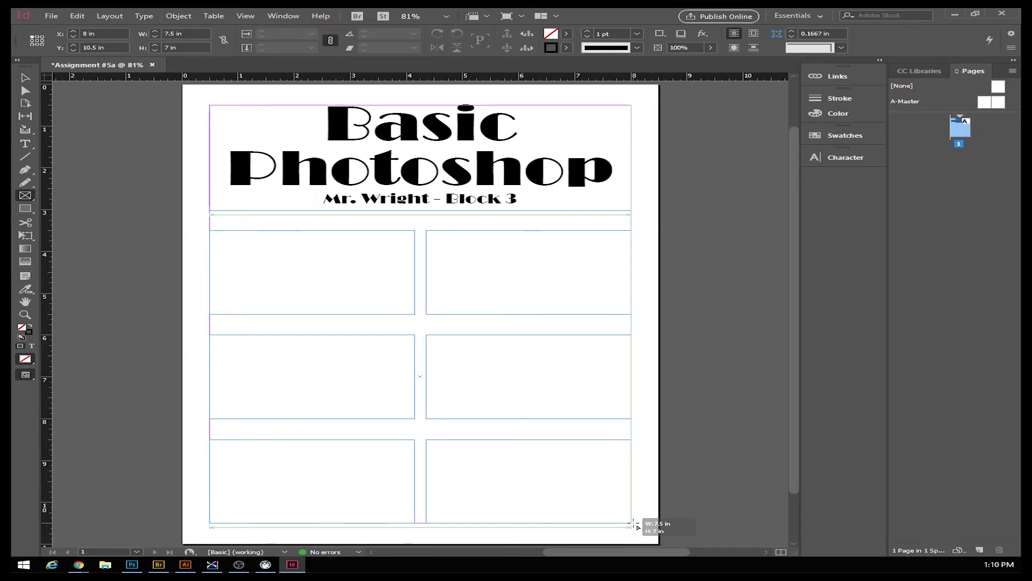
{"action": "left_click_drag", "start_coordinate": [633, 523], "coordinate": [633, 523]}
{"action": "left_click_drag", "start_coordinate": [633, 522], "coordinate": [634, 523]}
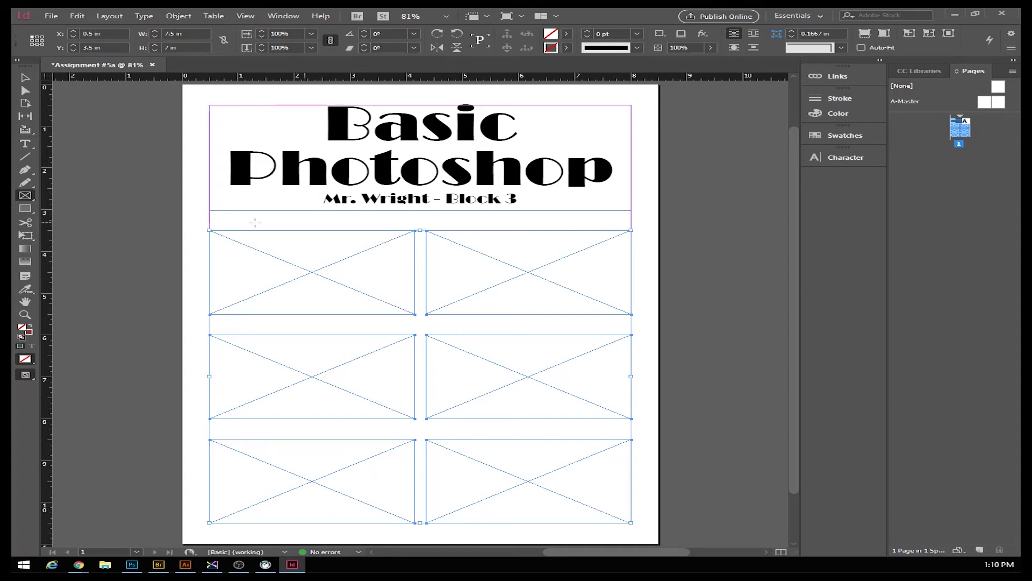
{"action": "left_click", "coordinate": [235, 225]}
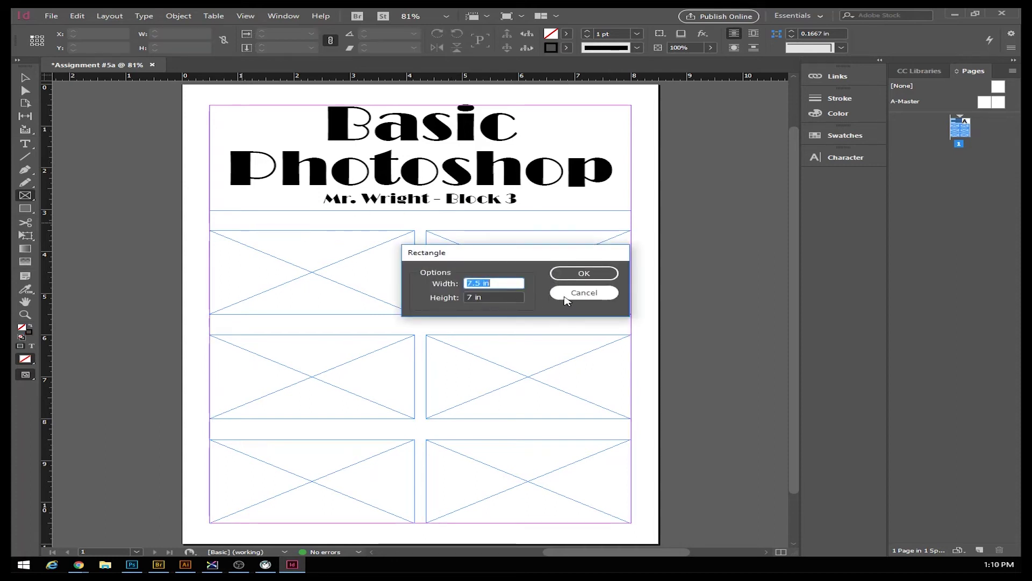
{"action": "left_click", "coordinate": [584, 293]}
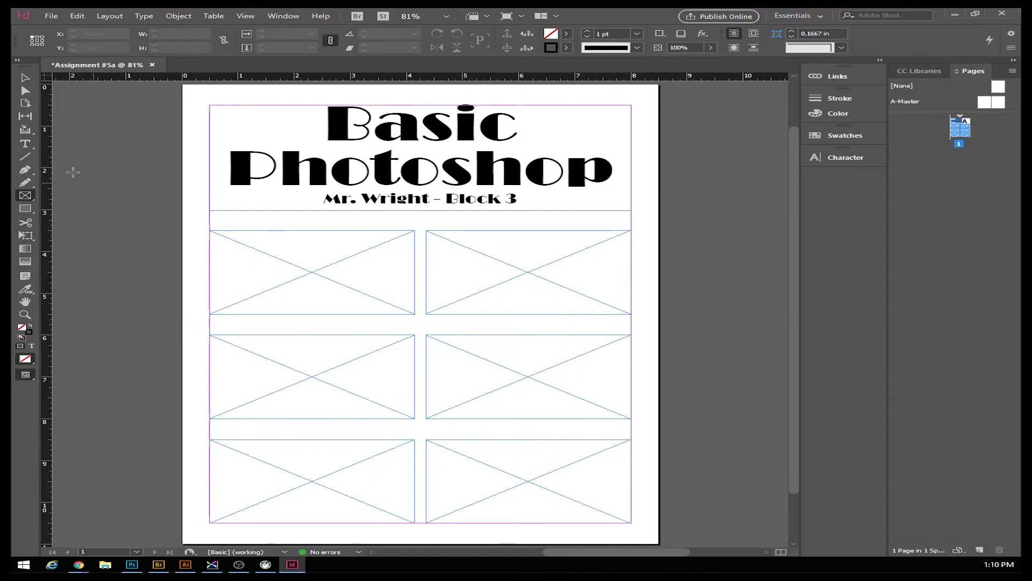
- Draw a text frame between the title and the first picture frame, as wide as that frame, reading "Image 1"
{"action": "left_click", "coordinate": [25, 146]}
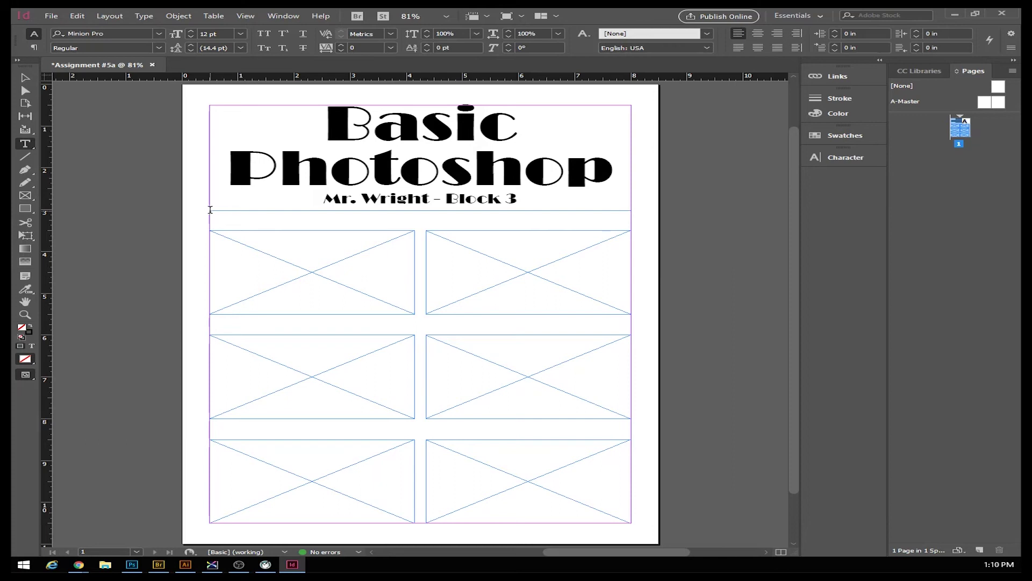
{"action": "left_click_drag", "start_coordinate": [210, 212], "coordinate": [415, 230]}
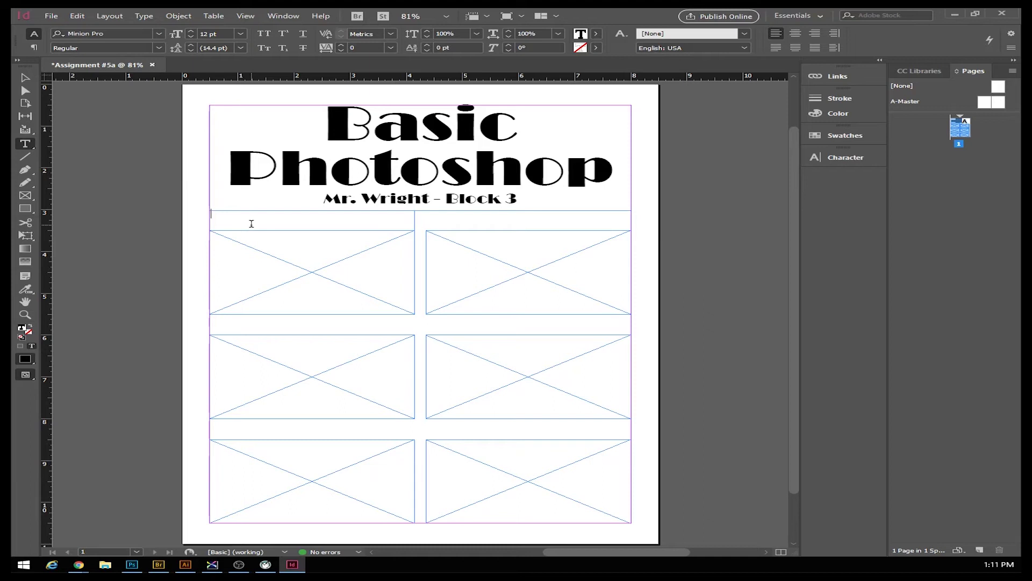
{"action": "type", "text": "Image 1"}
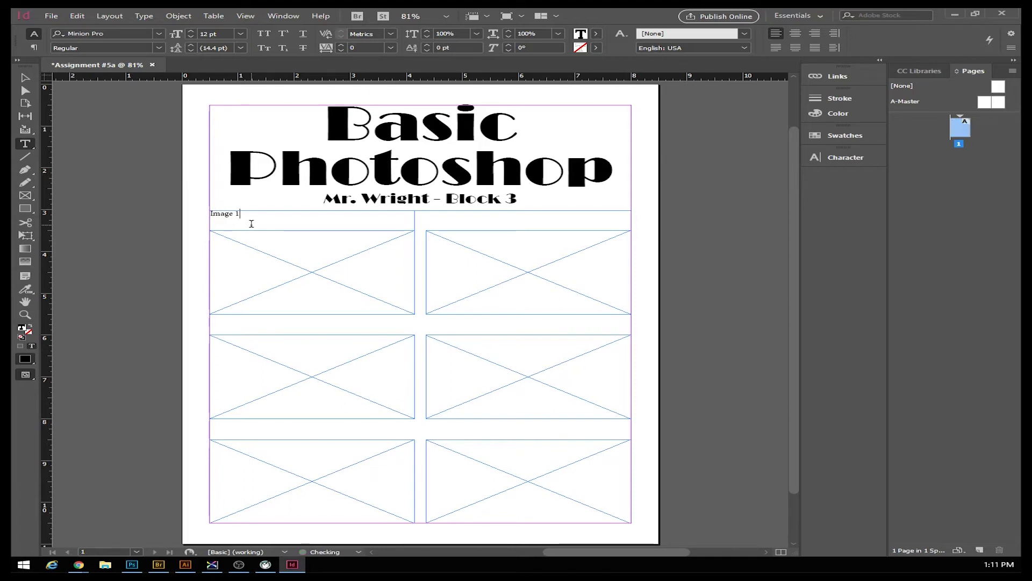
- Centre the "Image 1" caption and set its font size to 24 pt
{"action": "left_click_drag", "start_coordinate": [241, 214], "coordinate": [207, 215]}
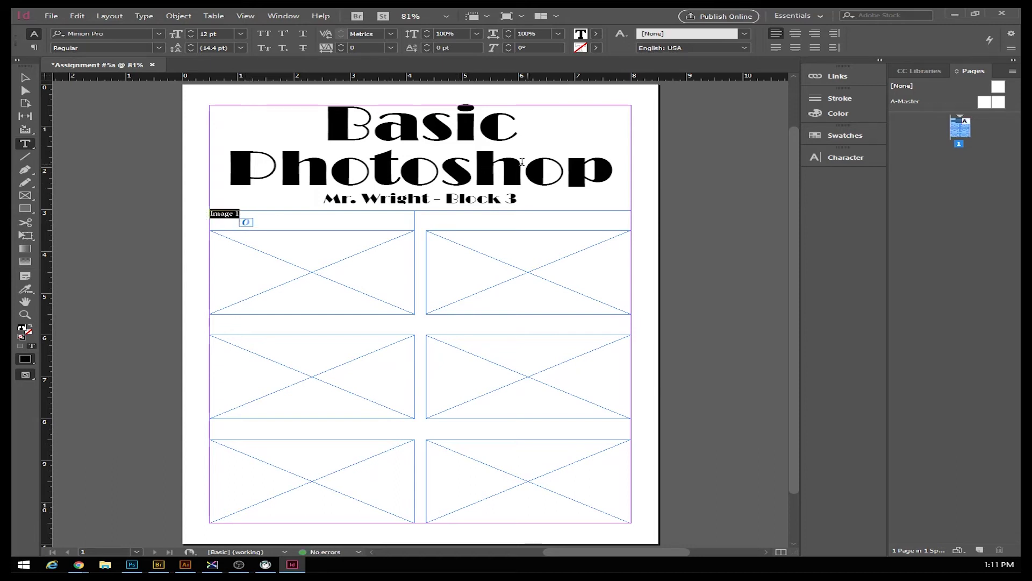
{"action": "left_click", "coordinate": [799, 36]}
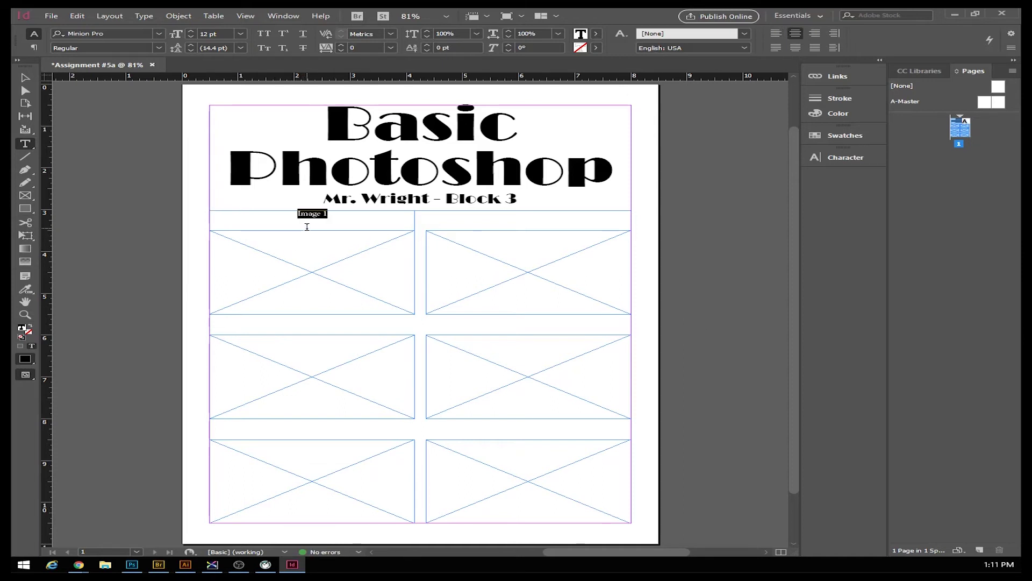
{"action": "left_click", "coordinate": [192, 34]}
{"action": "left_click", "coordinate": [192, 34]}
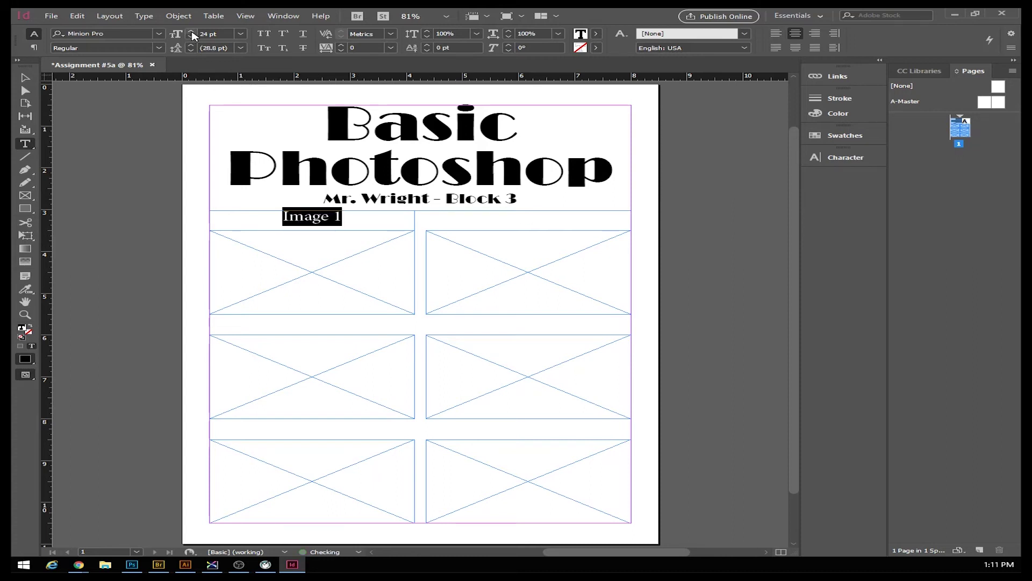
- Set the font of the "Image 1" caption to Broadway
{"action": "left_click", "coordinate": [160, 35]}
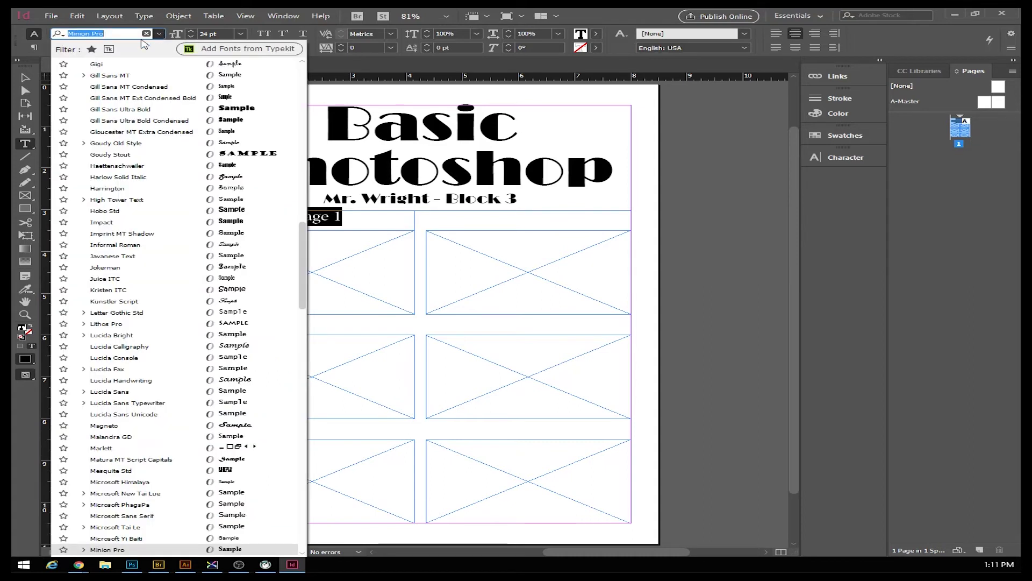
{"action": "scroll", "coordinate": [304, 215], "scroll_direction": "down", "scroll_amount": 10}
{"action": "left_click_drag", "start_coordinate": [302, 237], "coordinate": [312, 54]}
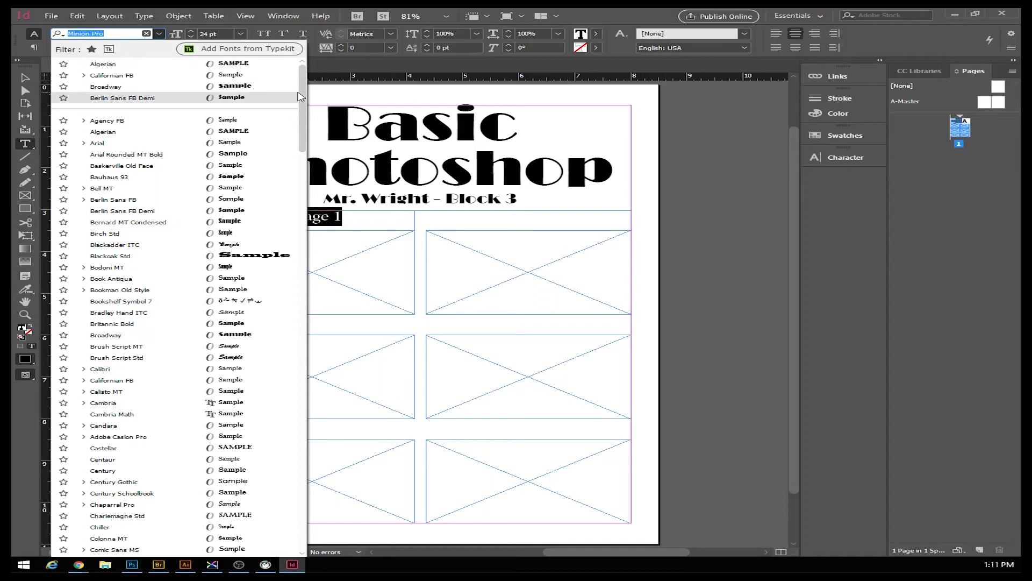
{"action": "left_click_drag", "start_coordinate": [301, 87], "coordinate": [322, 118]}
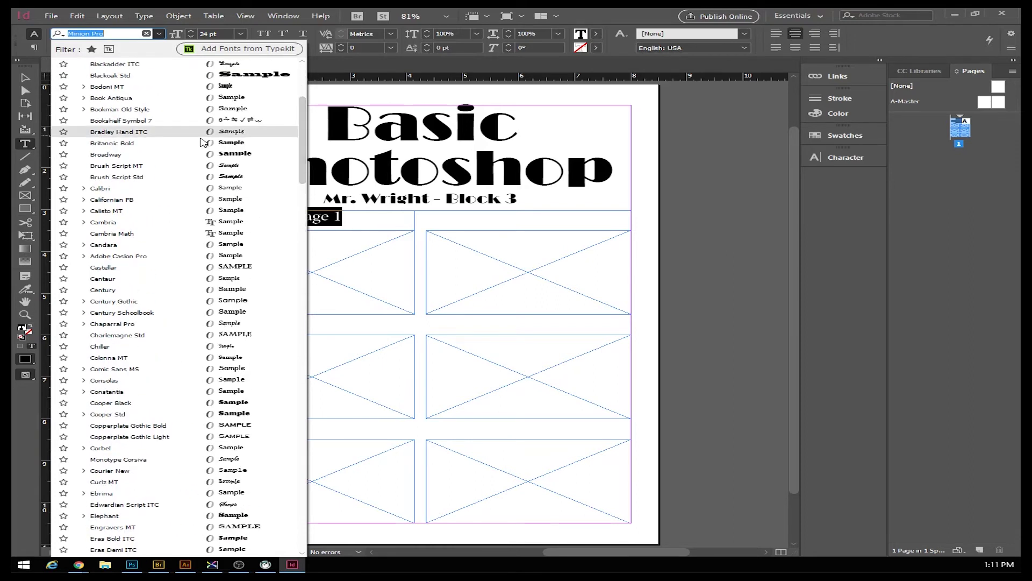
{"action": "left_click", "coordinate": [105, 154]}
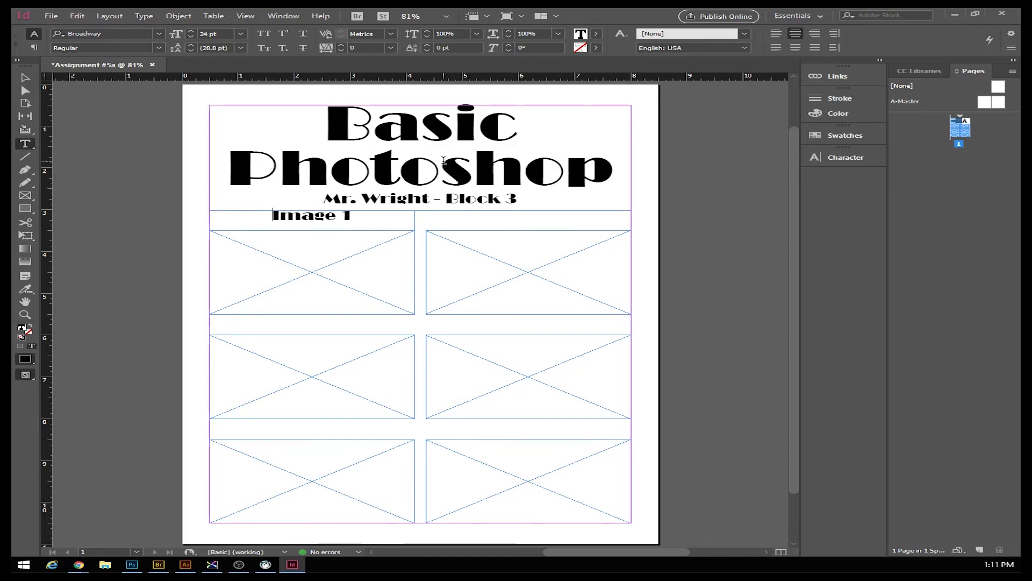
- Increase the leading of the "Image 1" caption to 60.8 pt
{"action": "left_click_drag", "start_coordinate": [352, 214], "coordinate": [267, 213]}
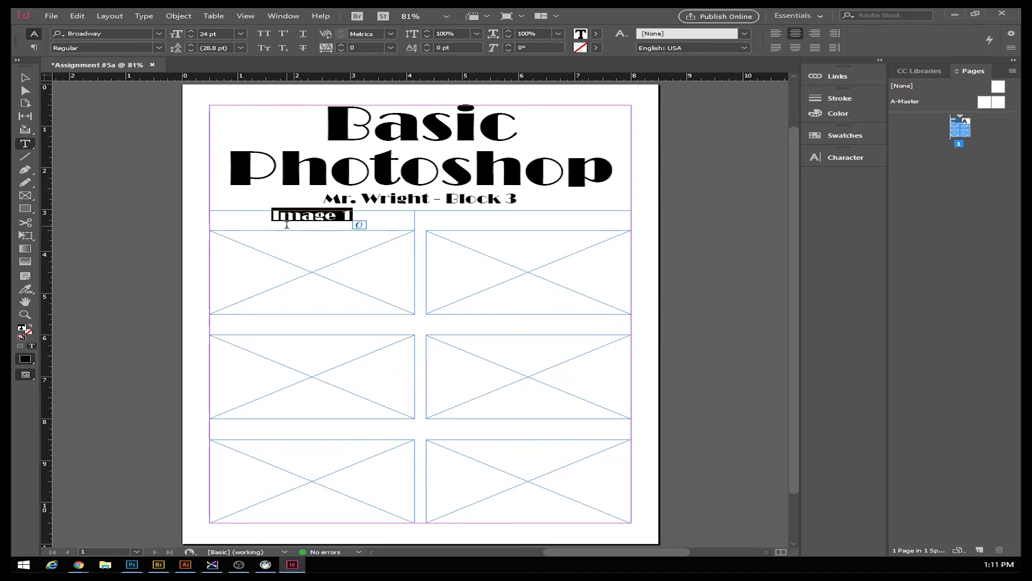
{"action": "key", "text": "alt+Down"}
{"action": "key", "text": "alt+Down"}
{"action": "key", "text": "alt+Down"}
{"action": "left_click_drag", "start_coordinate": [355, 215], "coordinate": [221, 218]}
{"action": "left_click", "coordinate": [315, 215]}
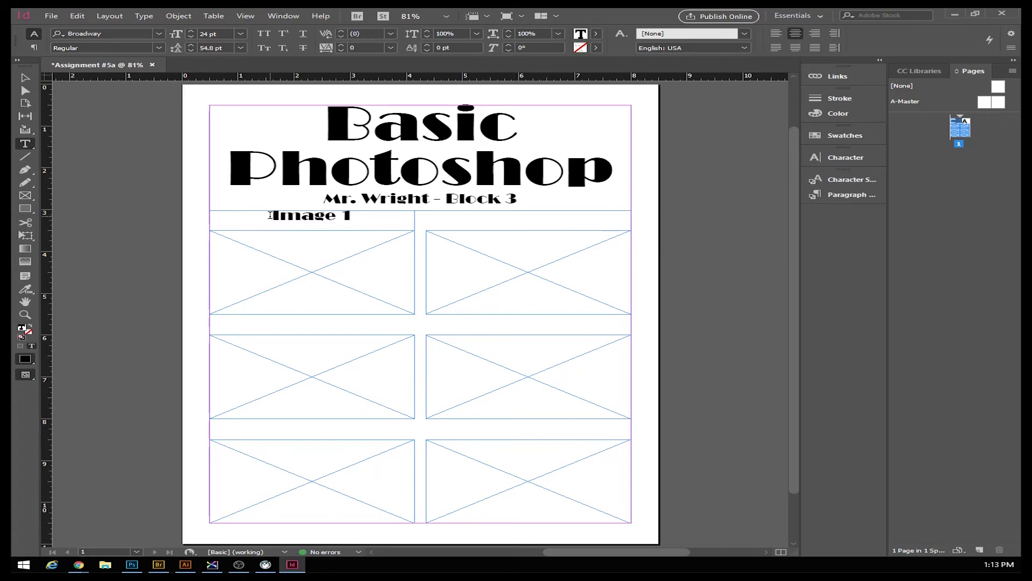
- Select the whole "Image 1" caption and open the Character panel
{"action": "left_click_drag", "start_coordinate": [274, 215], "coordinate": [353, 215]}
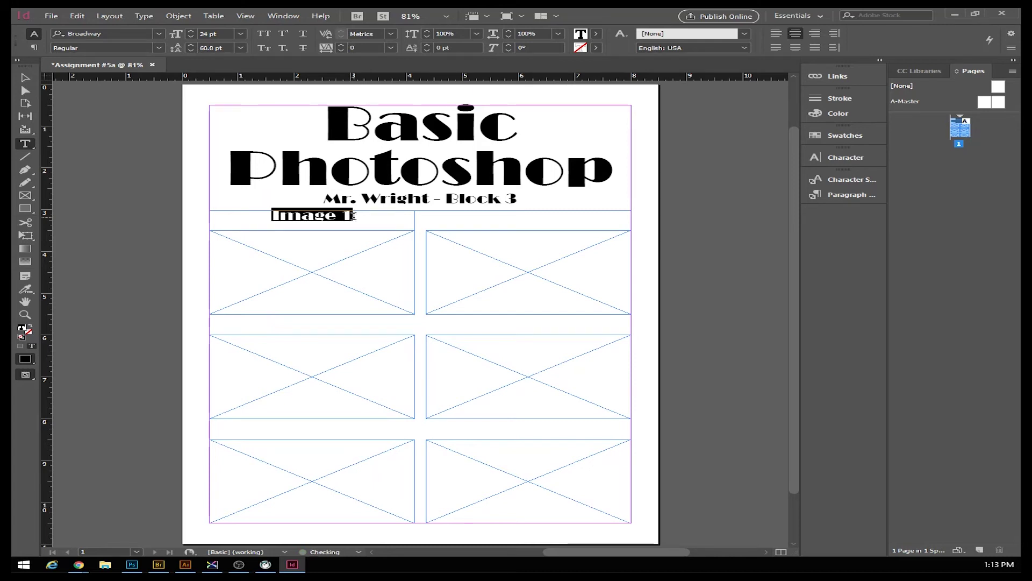
{"action": "left_click", "coordinate": [853, 161]}
{"action": "left_click", "coordinate": [853, 161]}
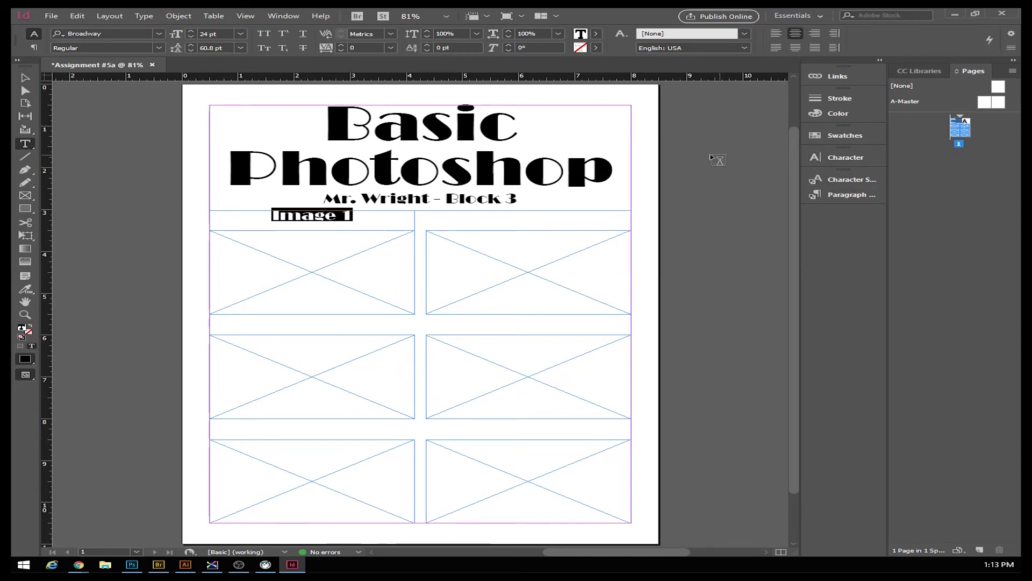
{"action": "left_click", "coordinate": [285, 15]}
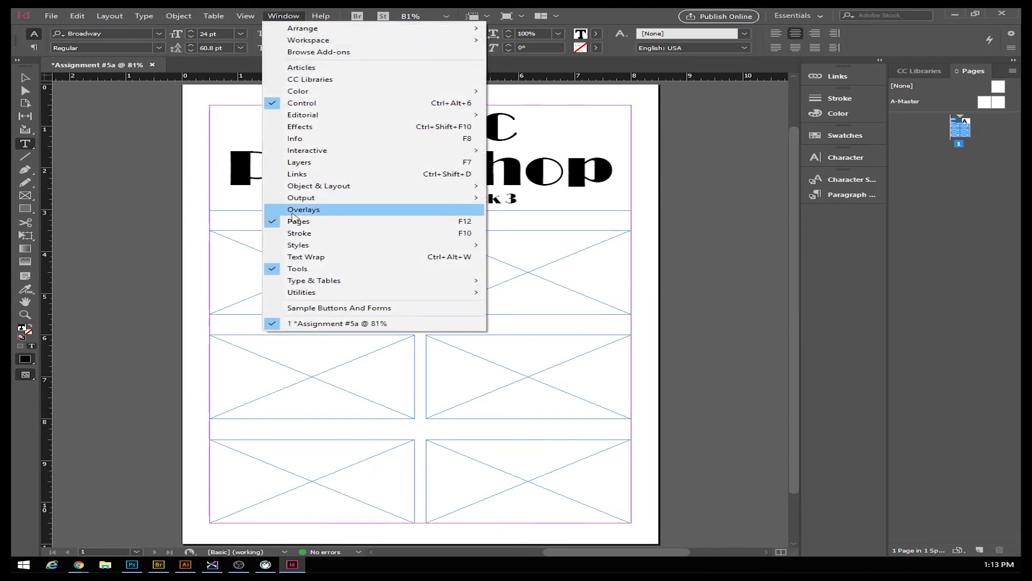
{"action": "mouse_move", "coordinate": [321, 285]}
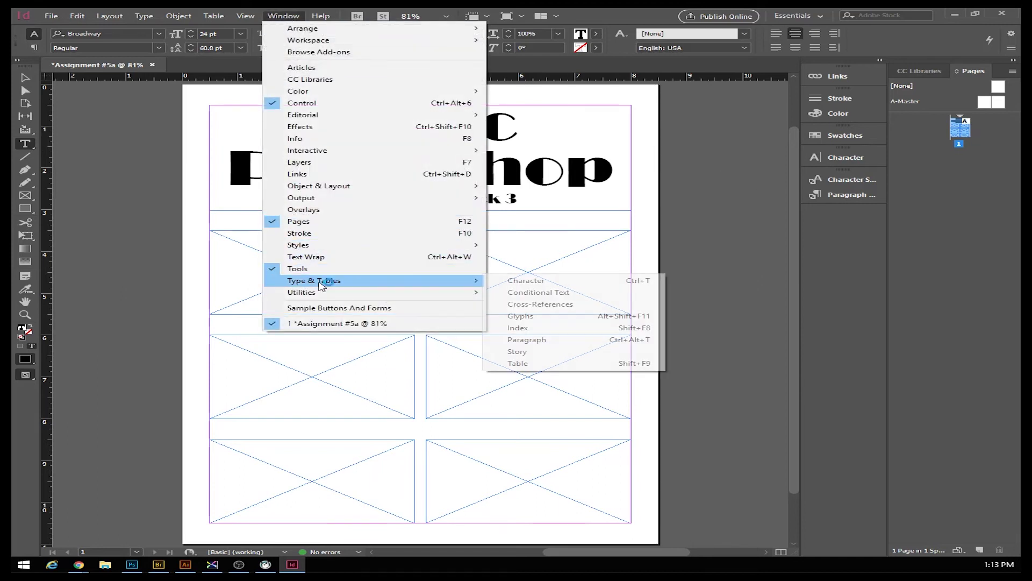
{"action": "left_click", "coordinate": [549, 281]}
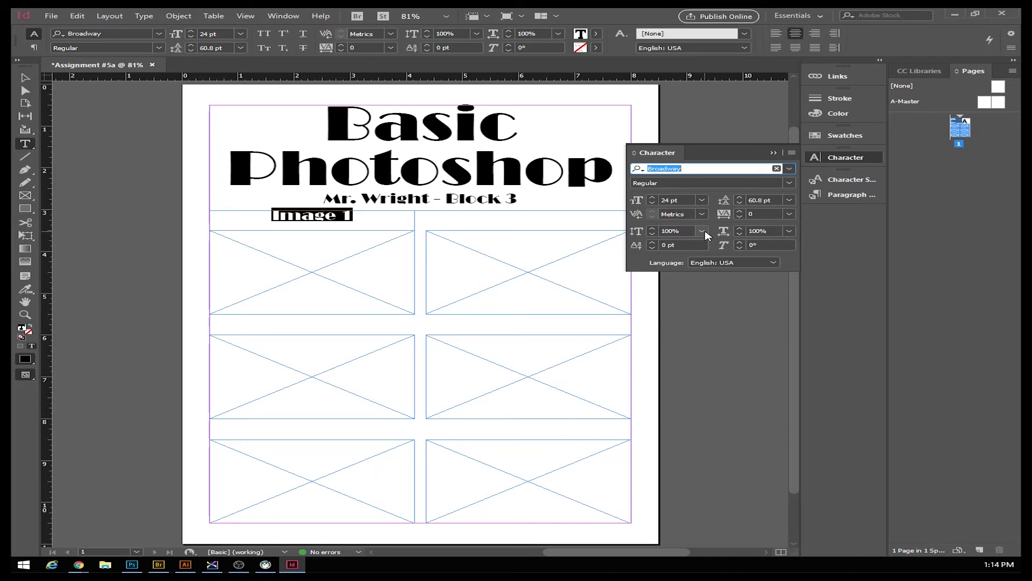
- Try different baseline shifts on the "Image 1" caption and return the shift to 0 pt
{"action": "left_click", "coordinate": [653, 243]}
{"action": "left_click", "coordinate": [652, 243]}
{"action": "left_click", "coordinate": [651, 248]}
{"action": "left_click", "coordinate": [650, 248]}
{"action": "left_click", "coordinate": [650, 248]}
{"action": "left_click", "coordinate": [650, 248]}
{"action": "left_click", "coordinate": [651, 248]}
{"action": "left_click", "coordinate": [650, 248]}
{"action": "left_click", "coordinate": [651, 248]}
{"action": "left_click", "coordinate": [653, 242]}
{"action": "left_click", "coordinate": [653, 243]}
{"action": "left_click", "coordinate": [653, 242]}
{"action": "left_click", "coordinate": [653, 243]}
{"action": "left_click", "coordinate": [652, 242]}
{"action": "left_click", "coordinate": [653, 242]}
{"action": "left_click", "coordinate": [653, 243]}
{"action": "left_click", "coordinate": [653, 242]}
{"action": "left_click", "coordinate": [653, 247]}
- Try skewing the "Image 1" caption and return the skew to 0°
{"action": "left_click", "coordinate": [740, 242]}
{"action": "left_click", "coordinate": [741, 242]}
{"action": "left_click", "coordinate": [741, 243]}
{"action": "left_click", "coordinate": [740, 243]}
{"action": "left_click", "coordinate": [740, 242]}
{"action": "left_click", "coordinate": [740, 243]}
{"action": "left_click", "coordinate": [740, 243]}
{"action": "left_click", "coordinate": [740, 242]}
{"action": "left_click", "coordinate": [741, 243]}
{"action": "left_click", "coordinate": [738, 248]}
{"action": "left_click", "coordinate": [738, 248]}
{"action": "left_click", "coordinate": [738, 247]}
{"action": "left_click", "coordinate": [738, 248]}
{"action": "left_click", "coordinate": [738, 248]}
{"action": "left_click", "coordinate": [738, 248]}
{"action": "left_click", "coordinate": [738, 248]}
{"action": "left_click", "coordinate": [738, 248]}
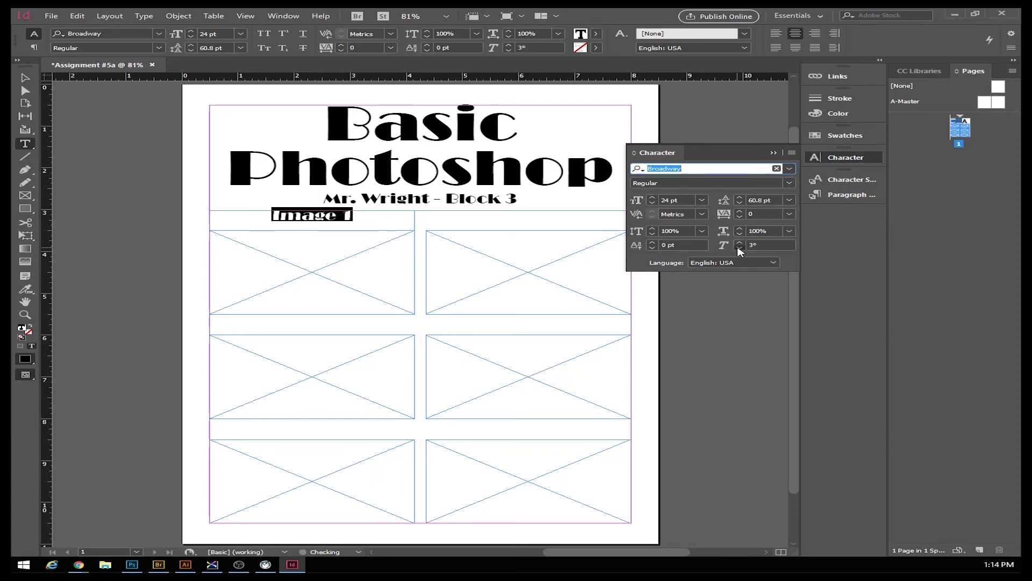
{"action": "left_click", "coordinate": [738, 248]}
- Try a horizontal scale of up to 128% on the "Image 1" caption and reset it to 100%
{"action": "left_click", "coordinate": [740, 229]}
{"action": "left_click", "coordinate": [740, 228]}
{"action": "left_click", "coordinate": [740, 229]}
{"action": "left_click", "coordinate": [739, 229]}
{"action": "left_click", "coordinate": [740, 228]}
{"action": "left_click", "coordinate": [740, 229]}
{"action": "left_click", "coordinate": [740, 228]}
{"action": "left_click", "coordinate": [739, 229]}
{"action": "left_click", "coordinate": [740, 229]}
{"action": "left_click", "coordinate": [740, 228]}
{"action": "left_click", "coordinate": [740, 228]}
{"action": "left_click", "coordinate": [740, 228]}
{"action": "left_click", "coordinate": [740, 228]}
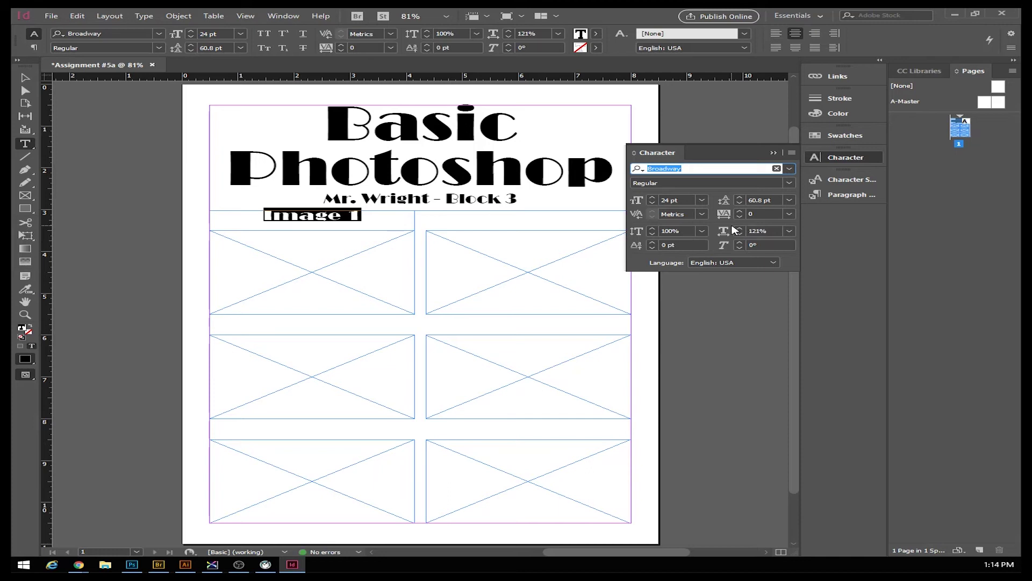
{"action": "left_click", "coordinate": [740, 228]}
{"action": "left_click", "coordinate": [740, 228]}
{"action": "left_click", "coordinate": [740, 229]}
{"action": "left_click", "coordinate": [740, 229]}
{"action": "left_click", "coordinate": [739, 229]}
{"action": "left_click", "coordinate": [740, 228]}
{"action": "left_click", "coordinate": [739, 228]}
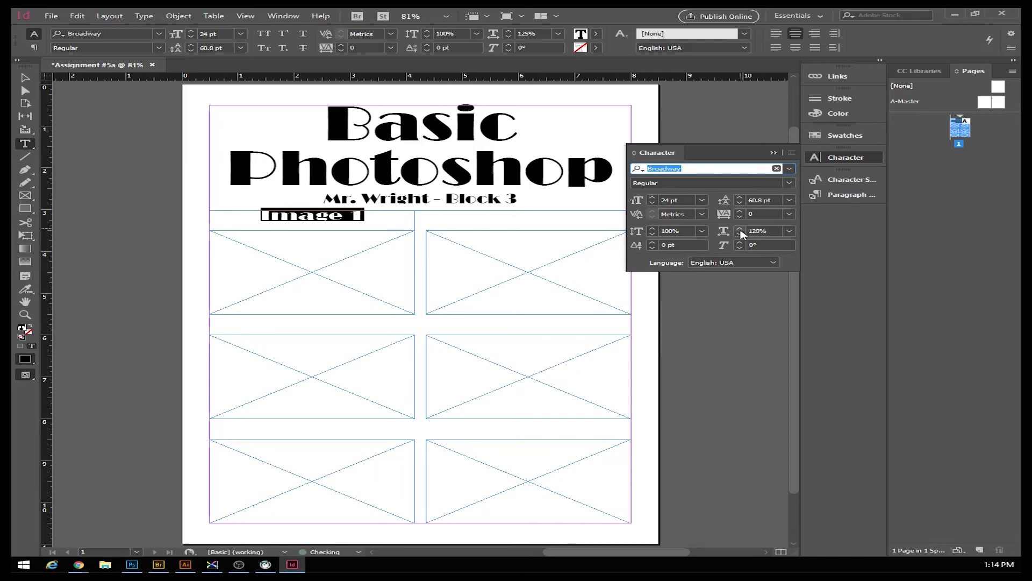
{"action": "left_click", "coordinate": [789, 231]}
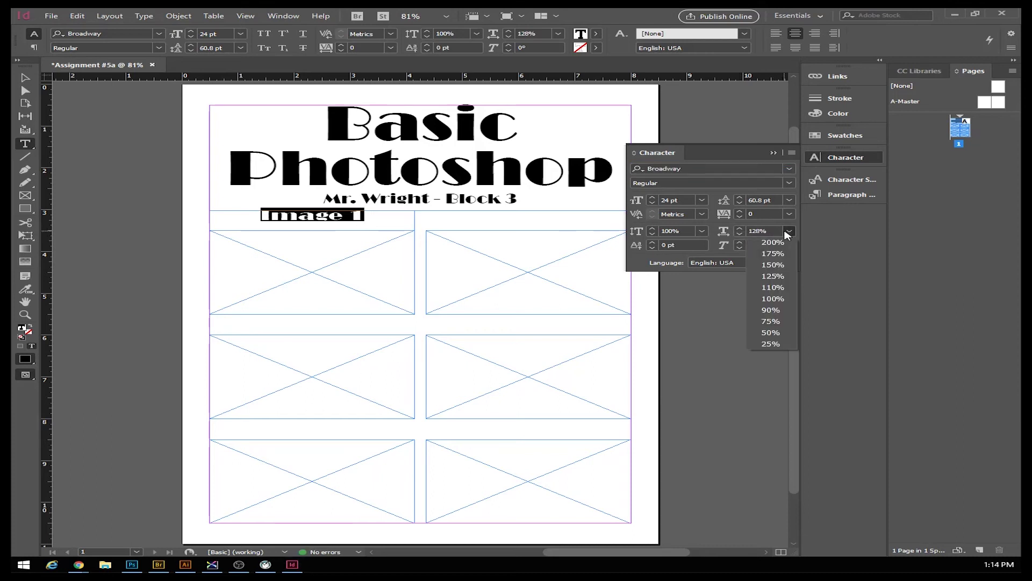
{"action": "left_click", "coordinate": [773, 299]}
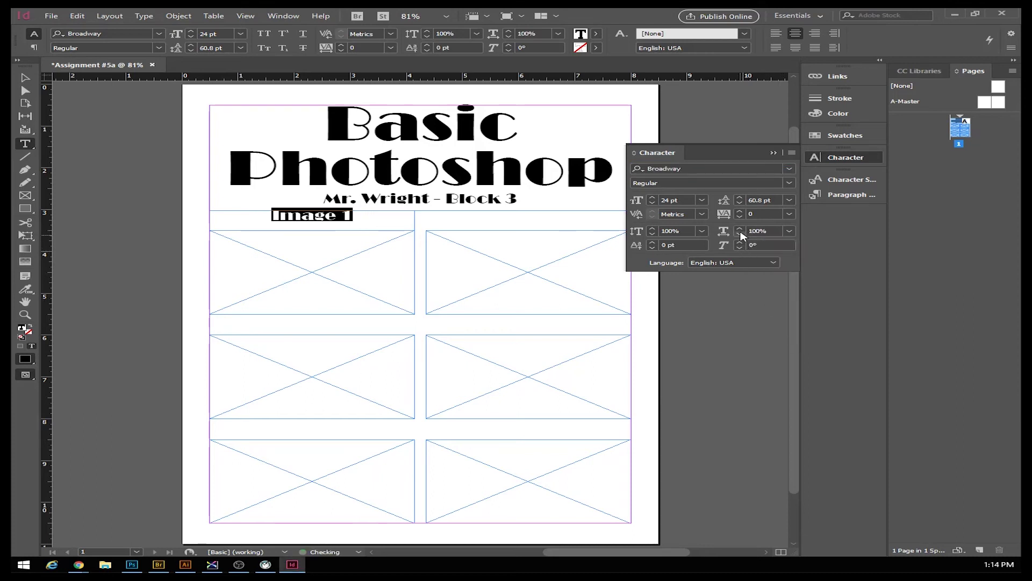
- Try widening the tracking of the "Image 1" caption up to 240 and return it to 0
{"action": "left_click", "coordinate": [740, 212]}
{"action": "double_click", "coordinate": [740, 211]}
{"action": "double_click", "coordinate": [740, 211]}
{"action": "double_click", "coordinate": [739, 211]}
{"action": "double_click", "coordinate": [740, 211]}
{"action": "double_click", "coordinate": [739, 212]}
{"action": "double_click", "coordinate": [740, 212]}
{"action": "double_click", "coordinate": [740, 211]}
{"action": "double_click", "coordinate": [740, 211]}
{"action": "double_click", "coordinate": [740, 211]}
{"action": "double_click", "coordinate": [740, 211]}
{"action": "double_click", "coordinate": [740, 211]}
{"action": "left_click", "coordinate": [740, 211]}
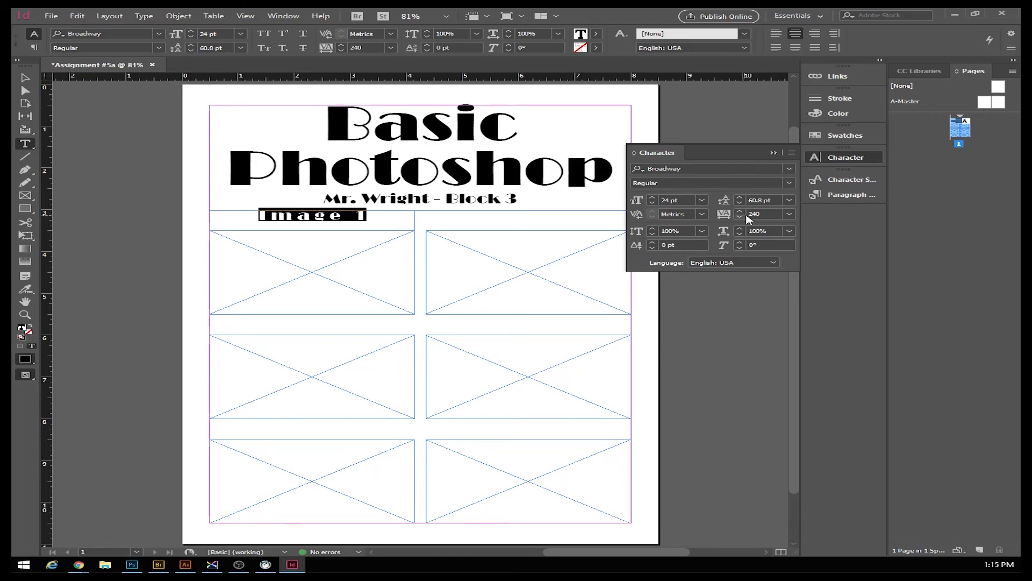
{"action": "left_click", "coordinate": [789, 213]}
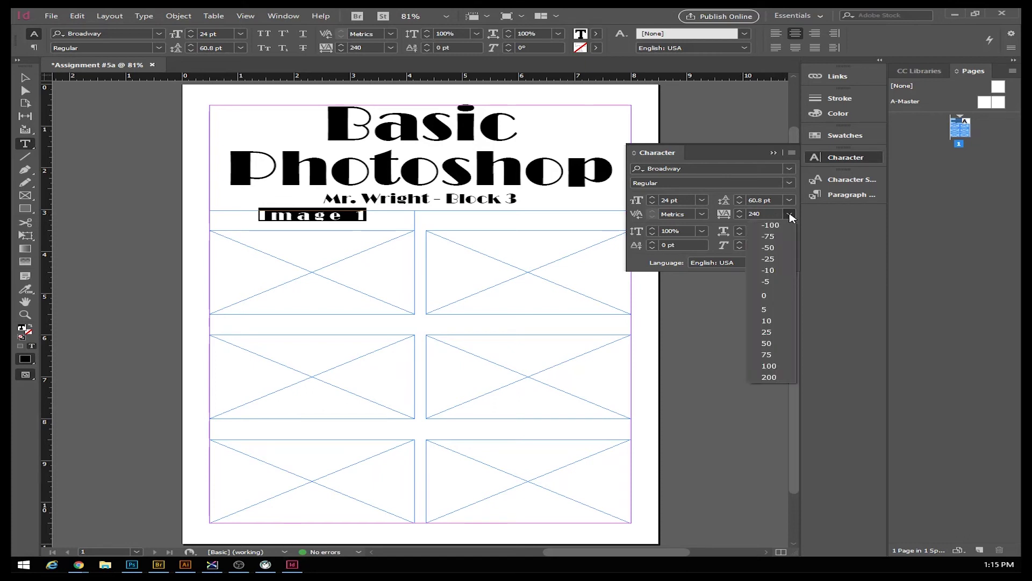
{"action": "left_click", "coordinate": [774, 295]}
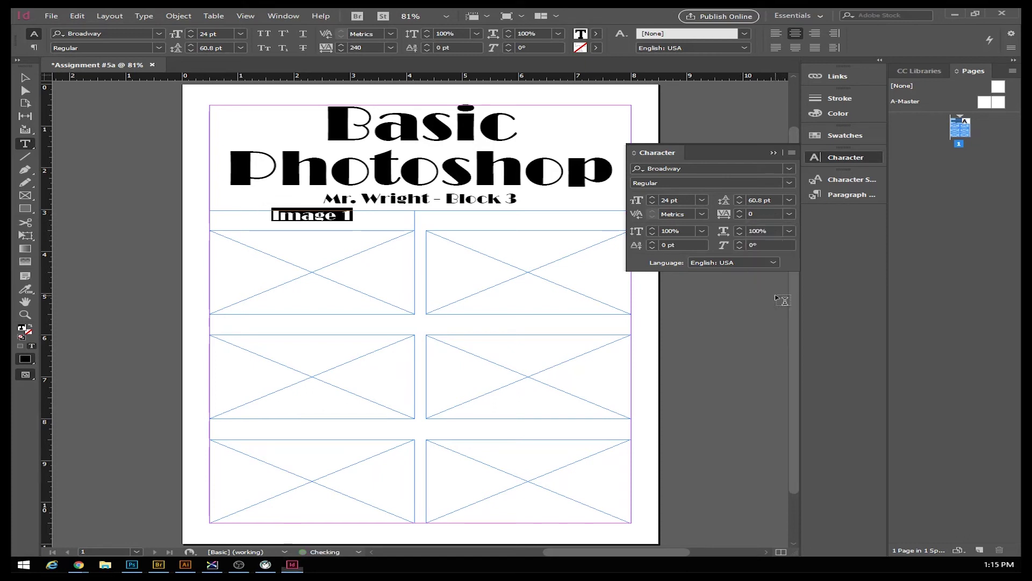
- Set the leading of the "Image 1" caption to 62 pt
{"action": "left_click", "coordinate": [740, 201]}
{"action": "left_click", "coordinate": [739, 202]}
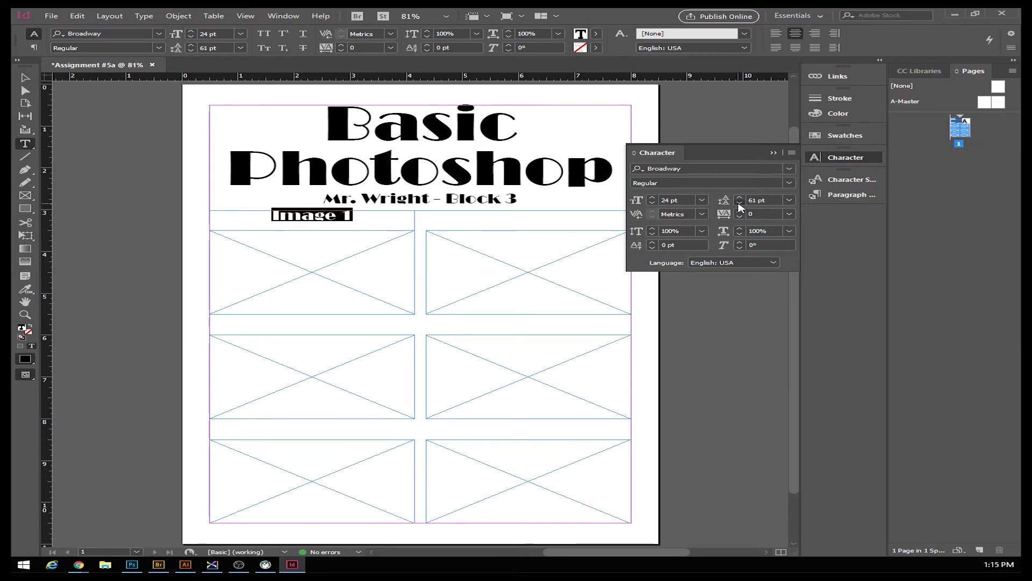
{"action": "left_click", "coordinate": [738, 198]}
{"action": "left_click", "coordinate": [738, 199]}
{"action": "left_click", "coordinate": [739, 198]}
- Lower the "Image 1" caption with a baseline shift of -13 pt and collapse the Character panel
{"action": "left_click", "coordinate": [651, 242]}
{"action": "left_click", "coordinate": [654, 248]}
{"action": "left_click", "coordinate": [653, 248]}
{"action": "left_click", "coordinate": [653, 248]}
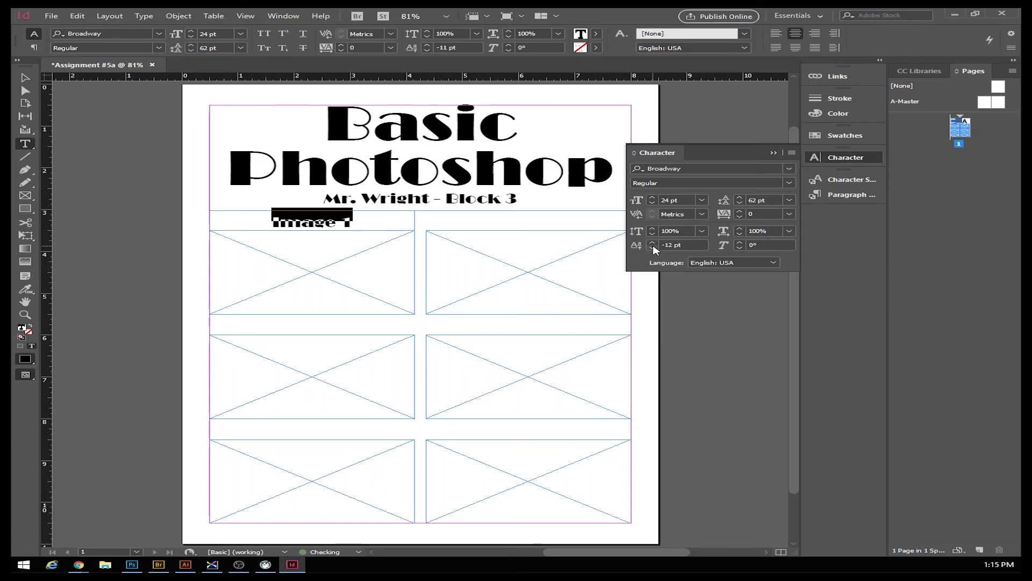
{"action": "left_click", "coordinate": [653, 248]}
{"action": "left_click", "coordinate": [774, 153]}
{"action": "left_click", "coordinate": [311, 224]}
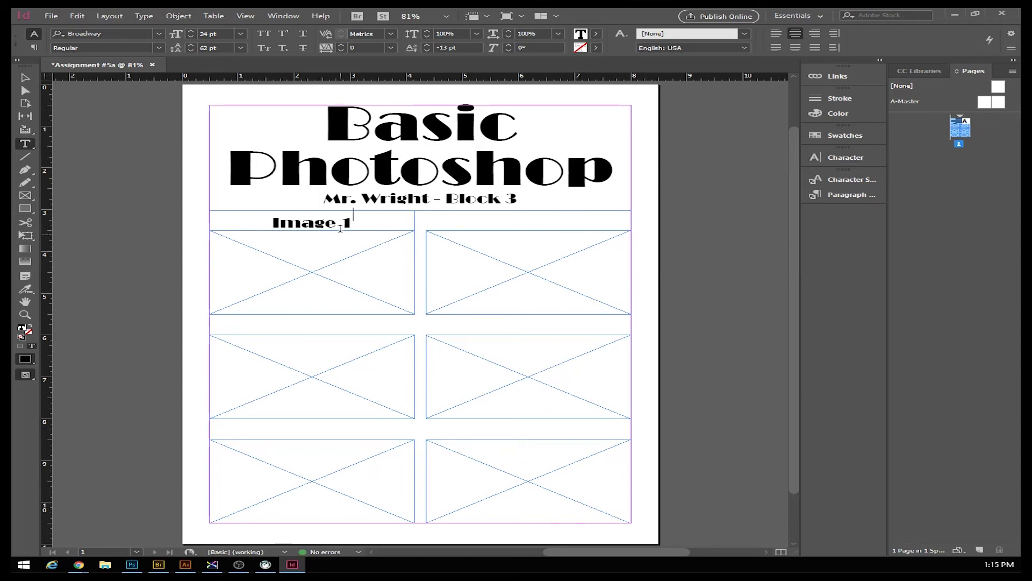
- Duplicate the "Image 1" caption frame above each of the other five image frames, aligned with the grid
{"action": "left_click", "coordinate": [25, 79]}
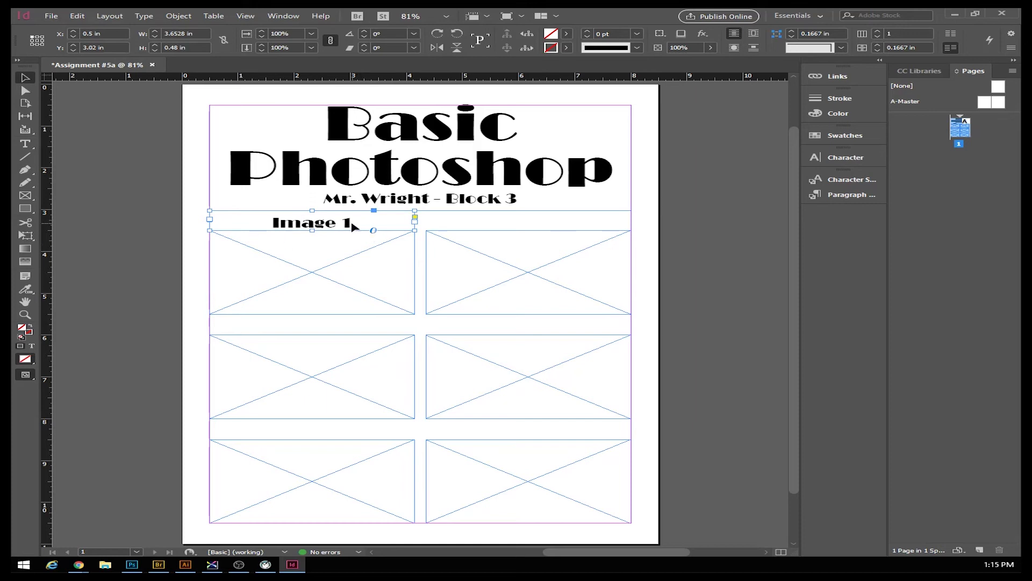
{"action": "left_click_drag", "start_coordinate": [349, 228], "coordinate": [586, 223]}
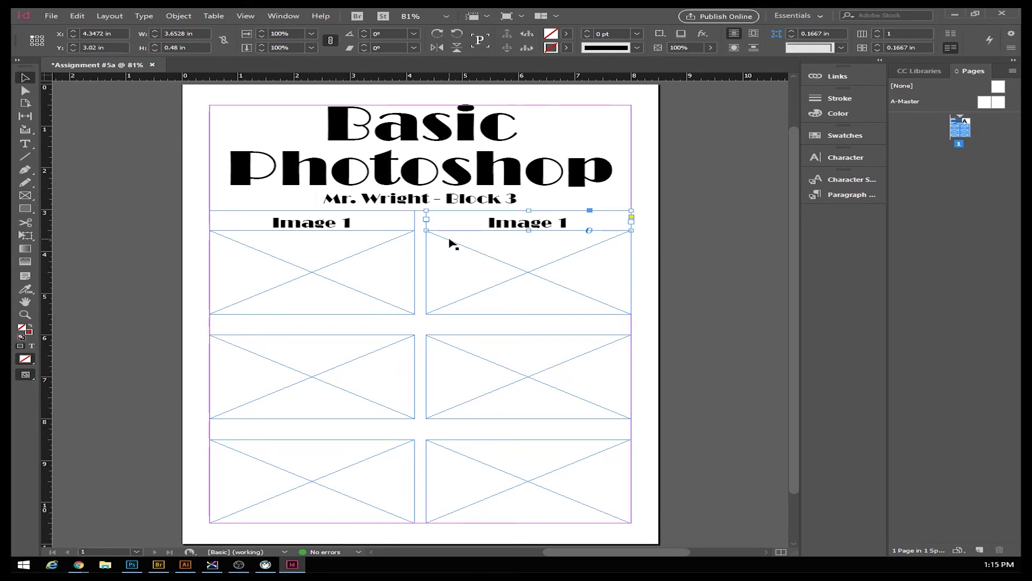
{"action": "key", "text": "ctrl+v"}
{"action": "left_click_drag", "start_coordinate": [486, 321], "coordinate": [376, 339]}
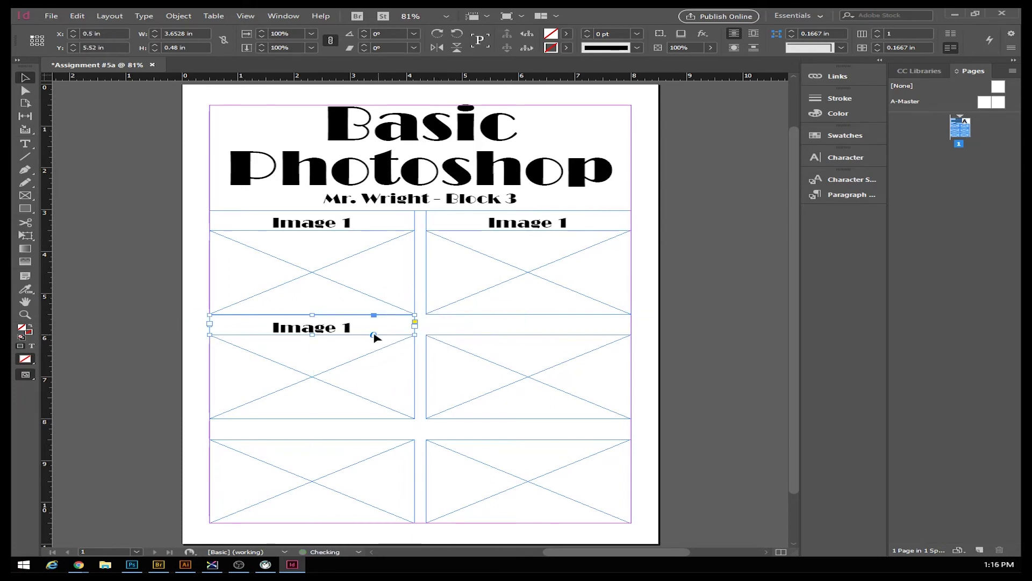
{"action": "left_click_drag", "start_coordinate": [365, 338], "coordinate": [587, 328]}
{"action": "left_click_drag", "start_coordinate": [391, 329], "coordinate": [590, 433]}
{"action": "left_click", "coordinate": [654, 397]}
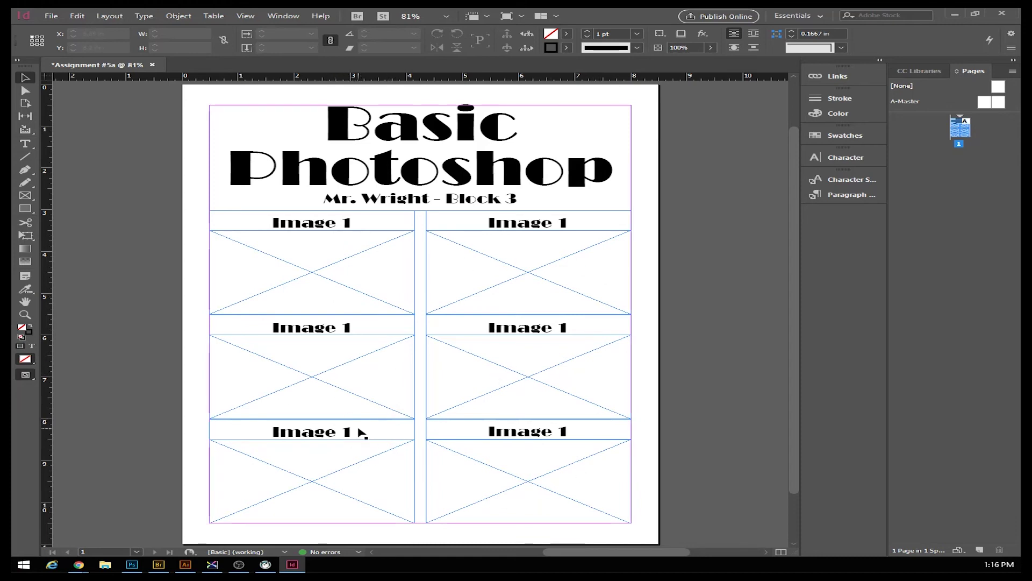
- Renumber the copied captions of the second, third and fourth frames as Image 2, Image 3 and Image 4
{"action": "double_click", "coordinate": [565, 226]}
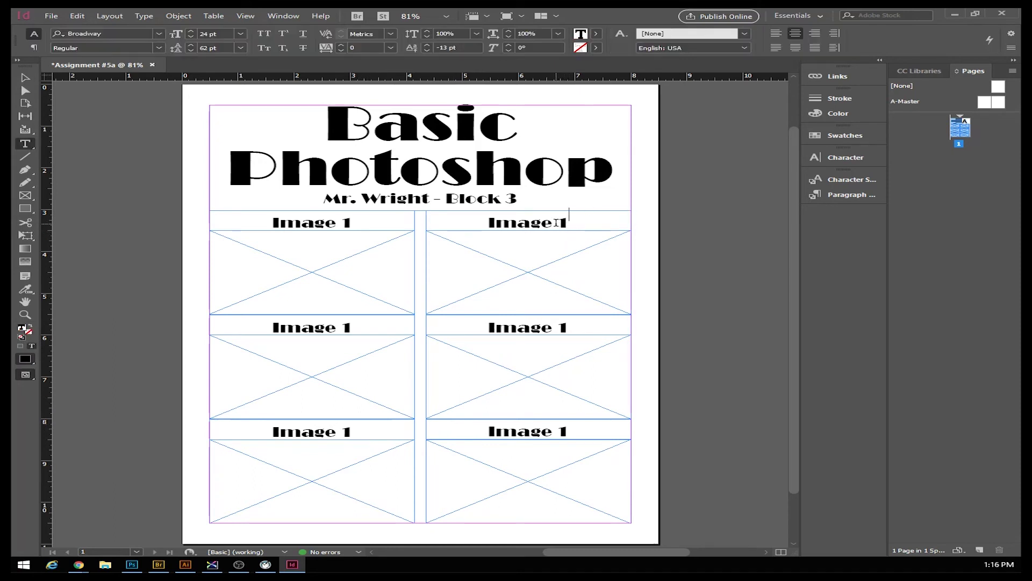
{"action": "double_click", "coordinate": [561, 218]}
{"action": "type", "text": "2"}
{"action": "double_click", "coordinate": [346, 321]}
{"action": "type", "text": "3"}
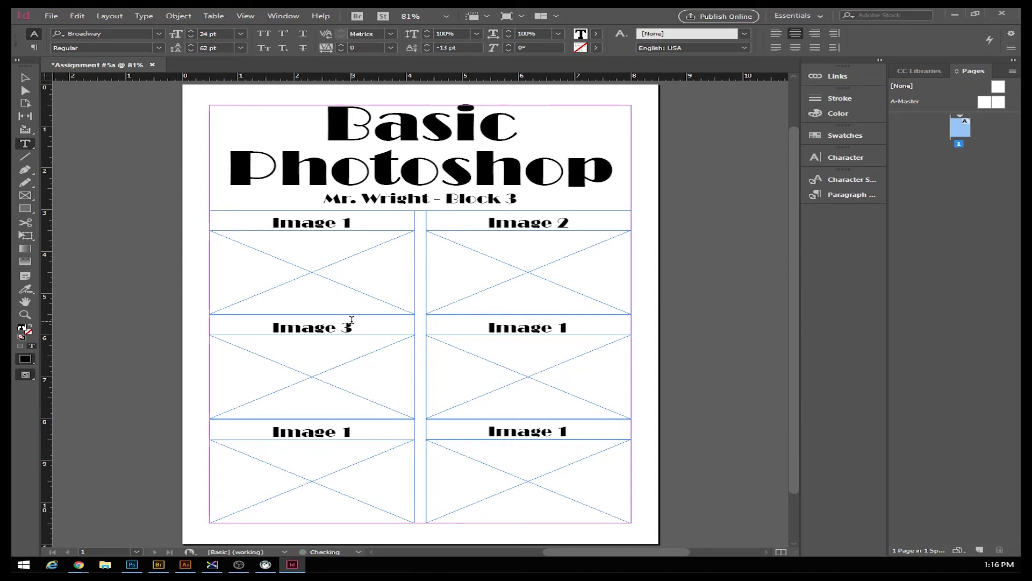
{"action": "double_click", "coordinate": [562, 322]}
{"action": "type", "text": "4"}
- Renumber the two captions in the bottom row as Image 5 and Image 6
{"action": "double_click", "coordinate": [341, 424]}
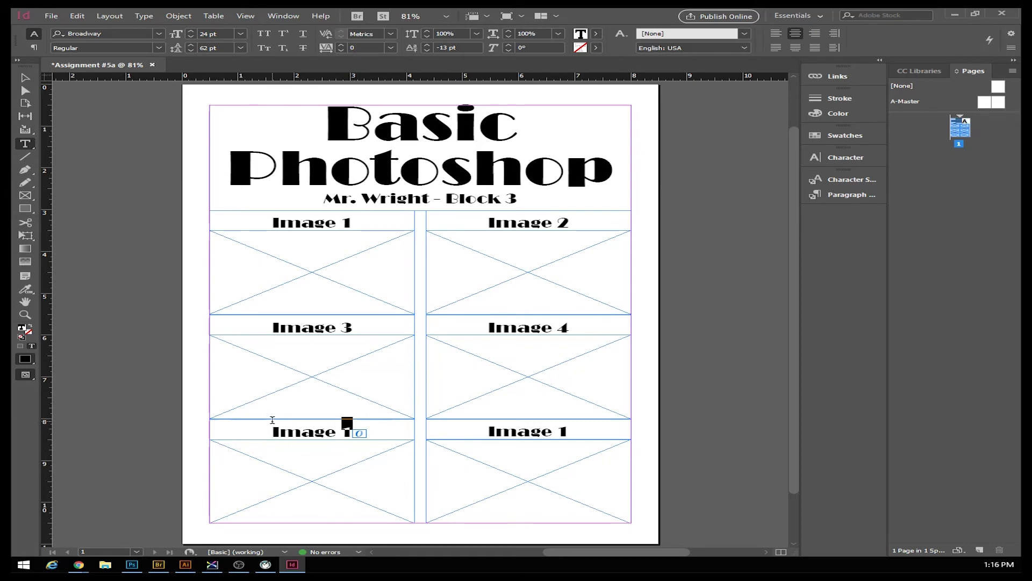
{"action": "left_click_drag", "start_coordinate": [274, 422], "coordinate": [371, 427]}
{"action": "left_click_drag", "start_coordinate": [270, 425], "coordinate": [372, 432]}
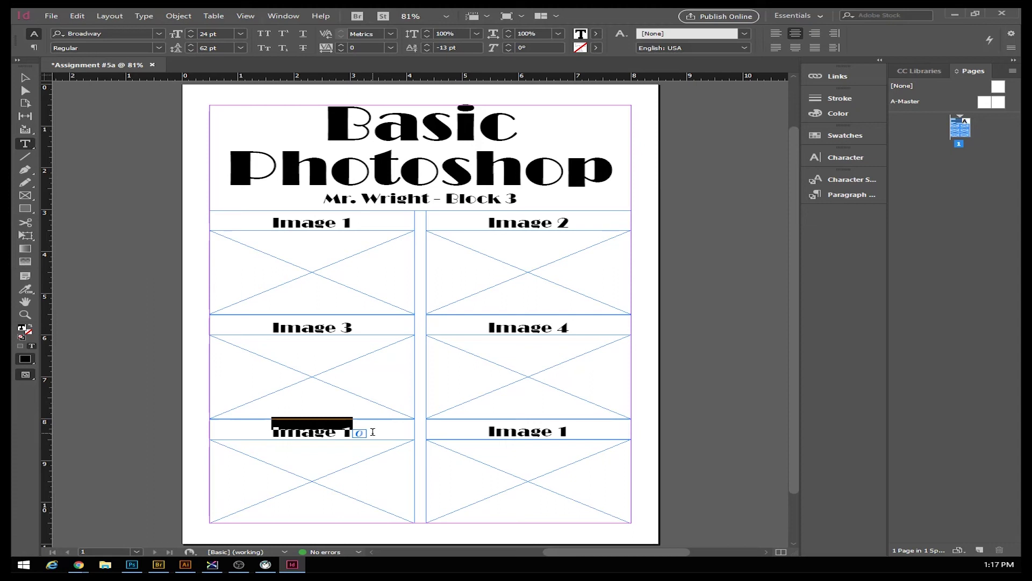
{"action": "left_click", "coordinate": [348, 432]}
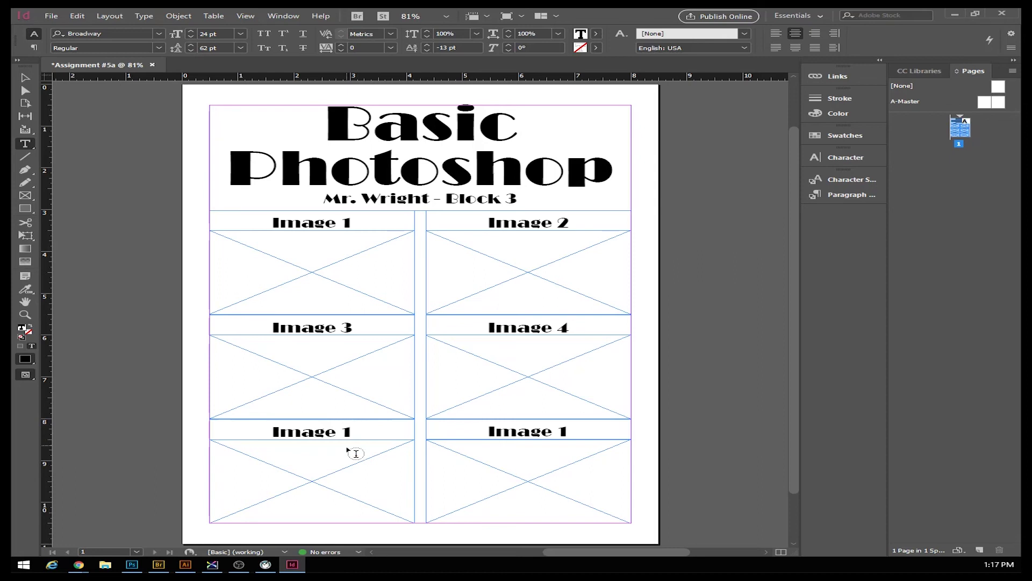
{"action": "double_click", "coordinate": [347, 430]}
{"action": "type", "text": "5"}
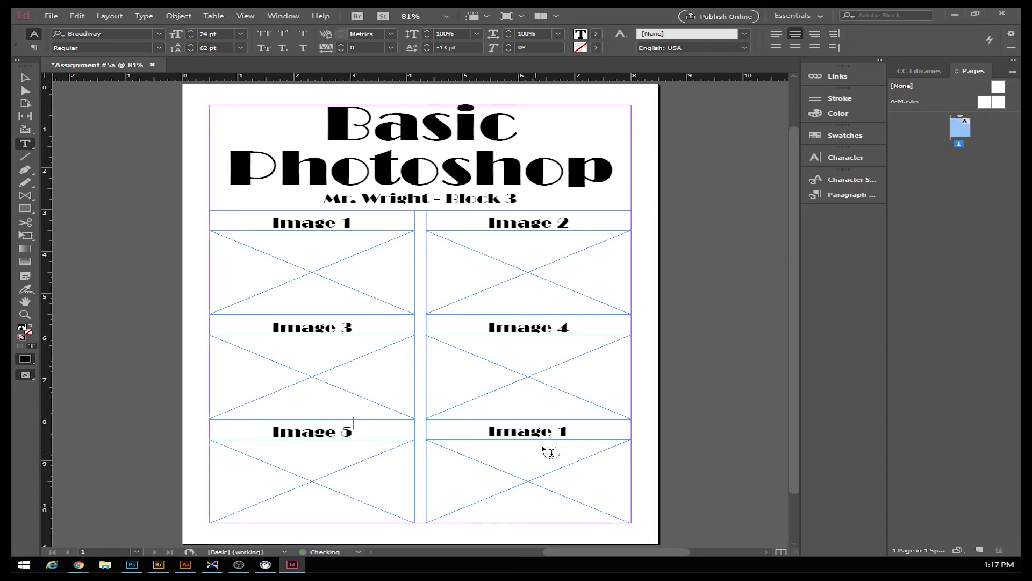
{"action": "double_click", "coordinate": [564, 429]}
{"action": "type", "text": "6"}
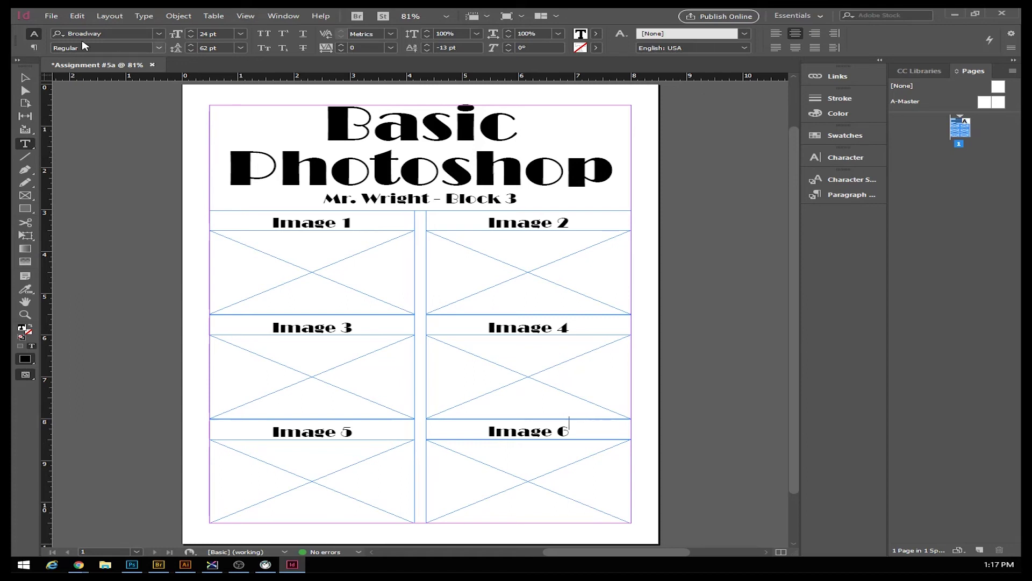
- Save the document as Assignment #5a.indd, type InDesign CC 2017 document, in the Comtech > Block 3 folder on the F: drive
{"action": "left_click", "coordinate": [52, 18]}
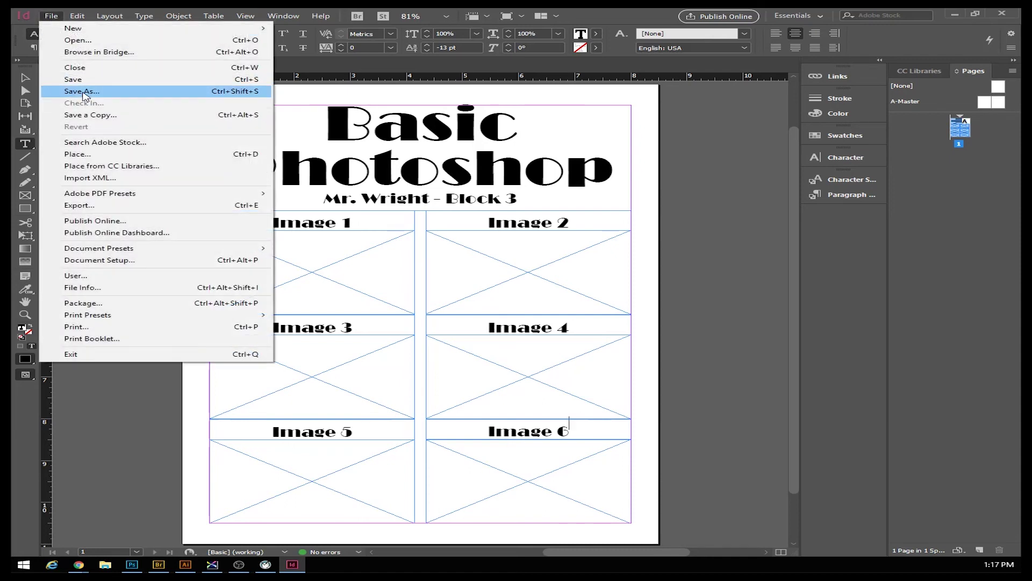
{"action": "left_click", "coordinate": [81, 91]}
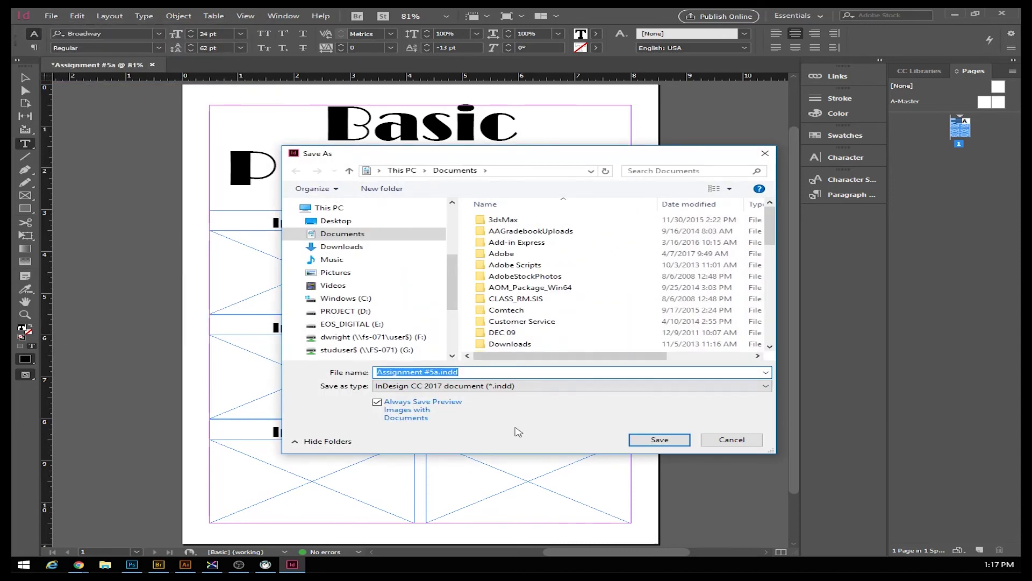
{"action": "left_click", "coordinate": [688, 386]}
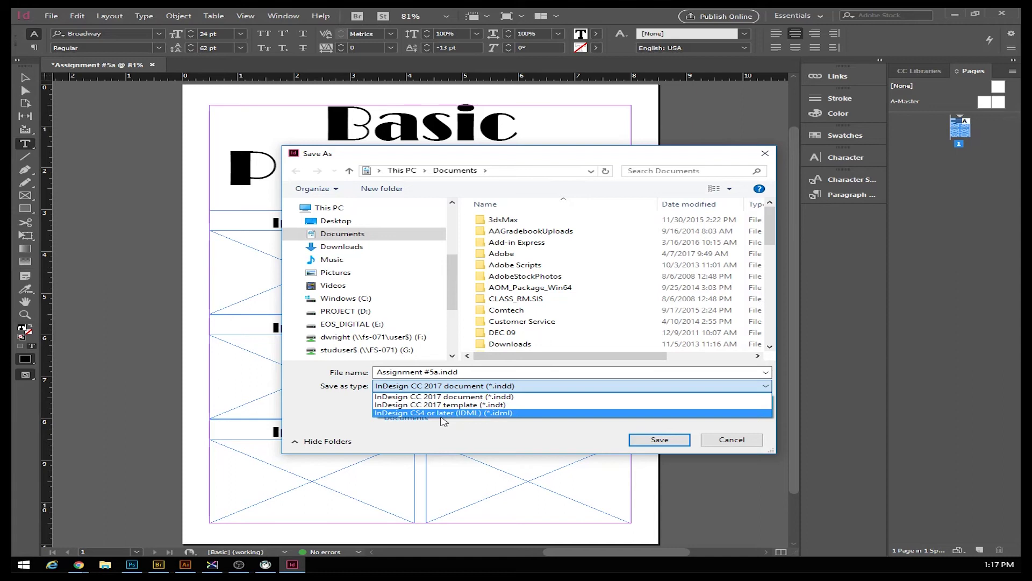
{"action": "left_click", "coordinate": [506, 397]}
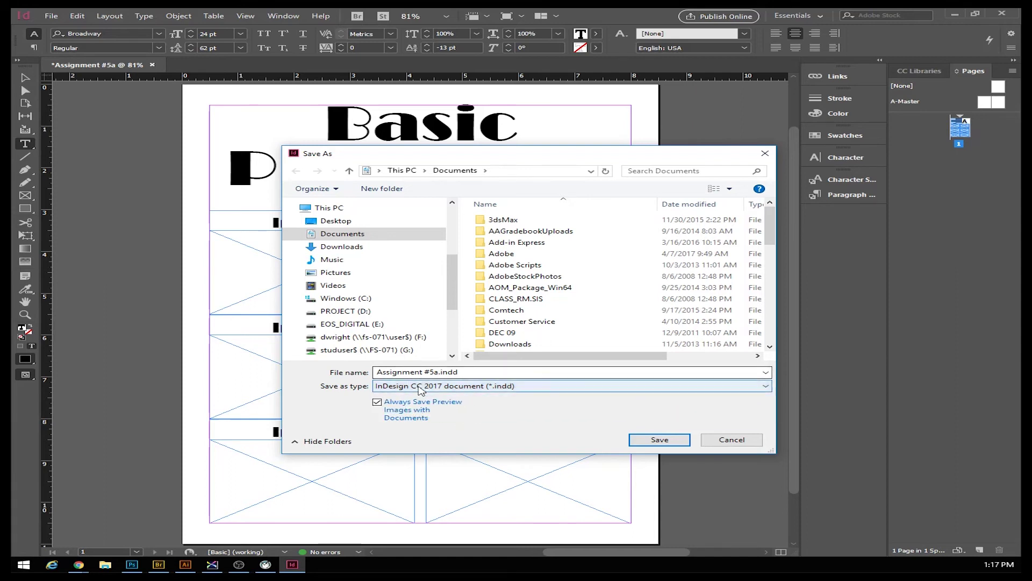
{"action": "left_click", "coordinate": [364, 338]}
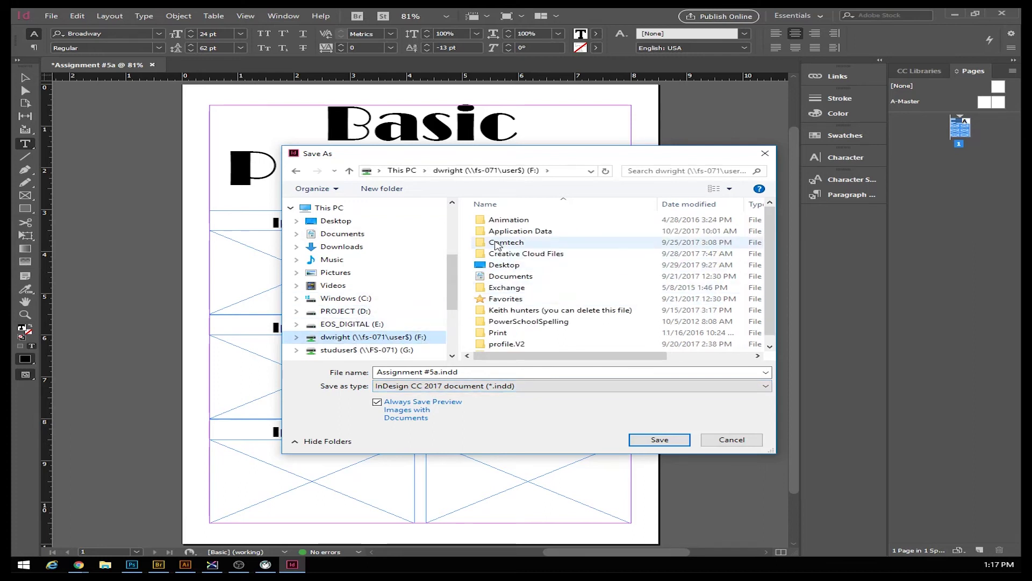
{"action": "double_click", "coordinate": [495, 244]}
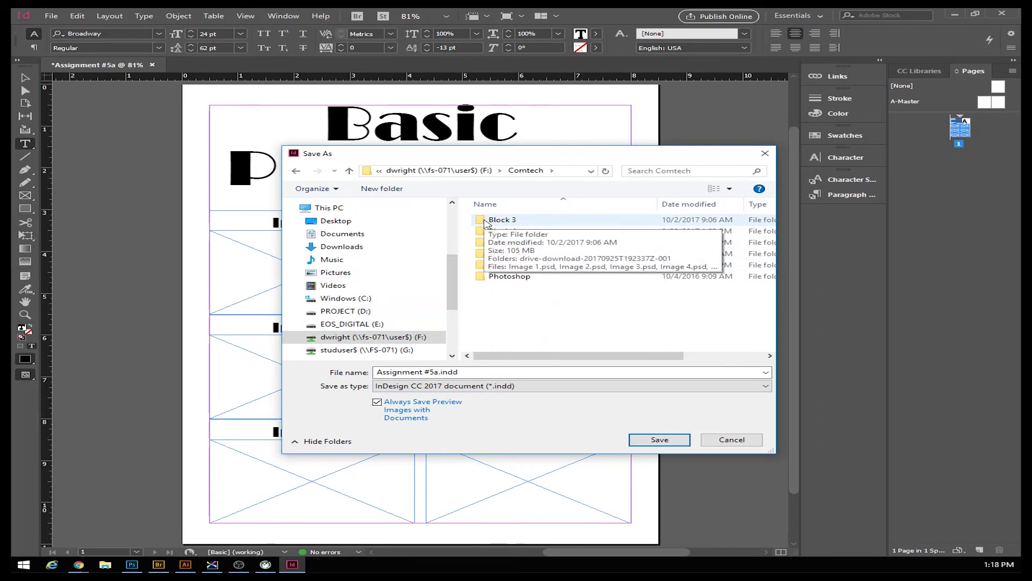
{"action": "double_click", "coordinate": [487, 222]}
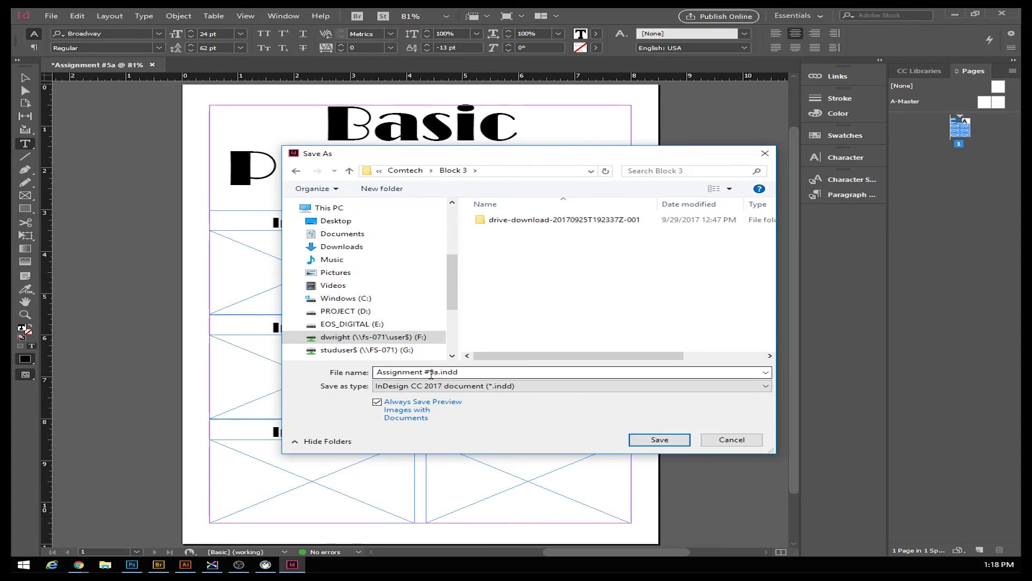
{"action": "left_click", "coordinate": [660, 440]}
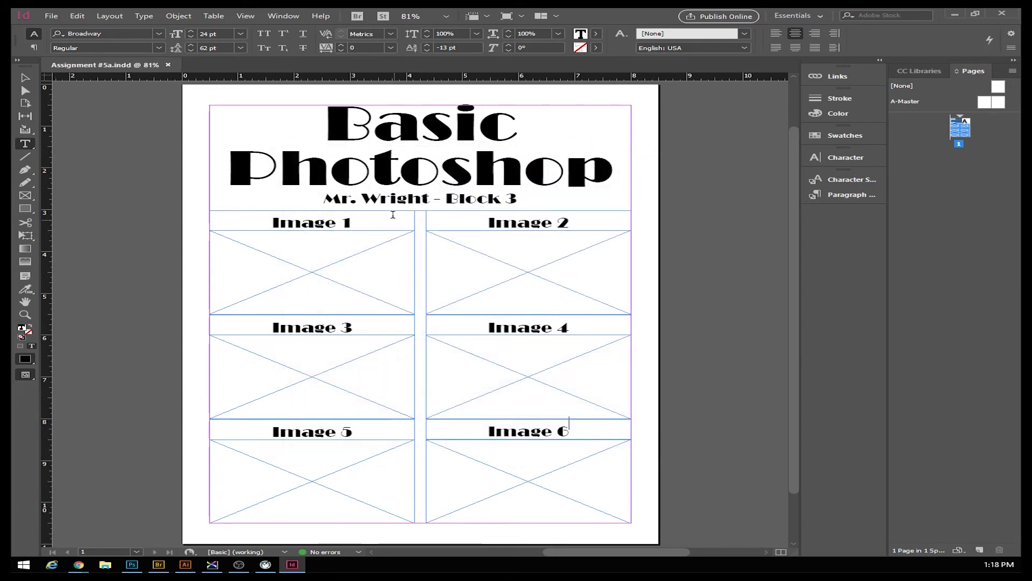
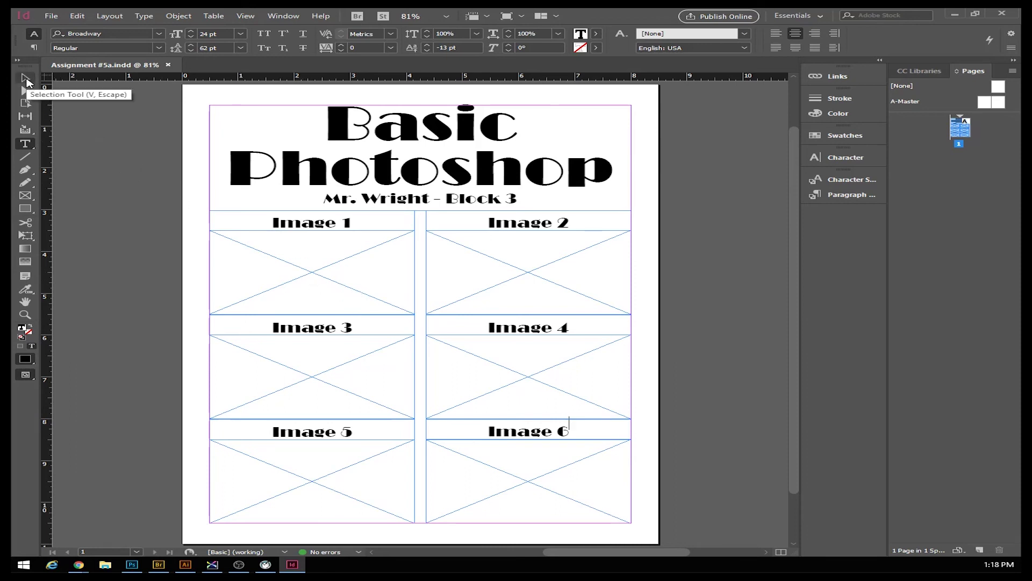
- With no frame selected, place Image 1.psd on the page beside the title and move it to about X 0.2 in, Y 0.75 in
{"action": "left_click", "coordinate": [25, 80]}
{"action": "left_click", "coordinate": [273, 262]}
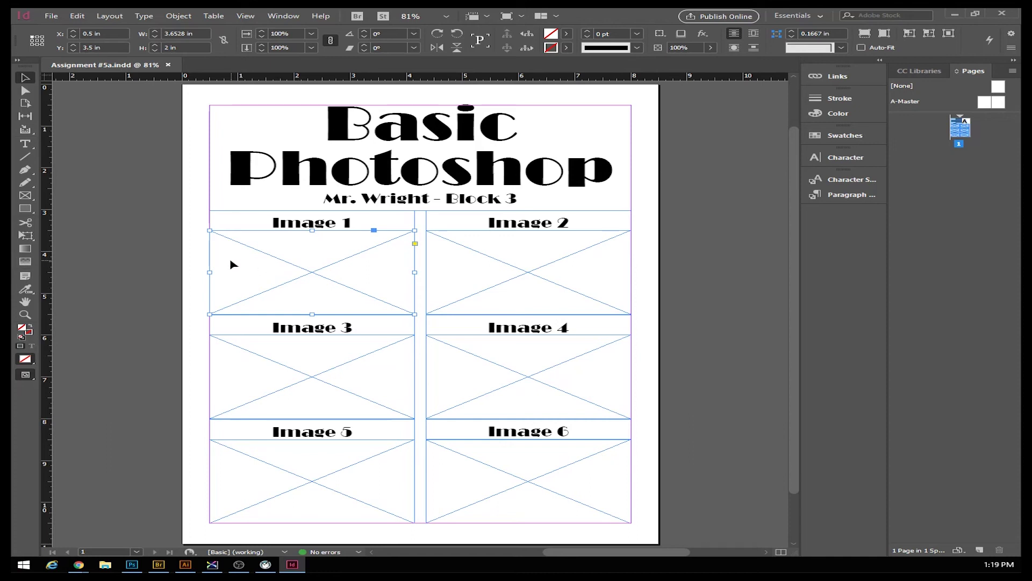
{"action": "left_click", "coordinate": [194, 278]}
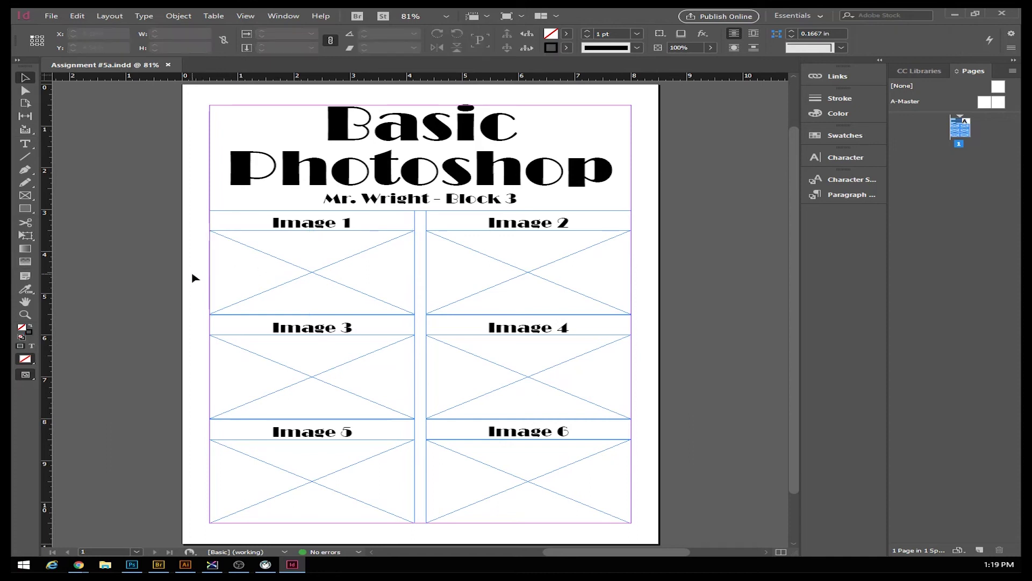
{"action": "left_click", "coordinate": [53, 16]}
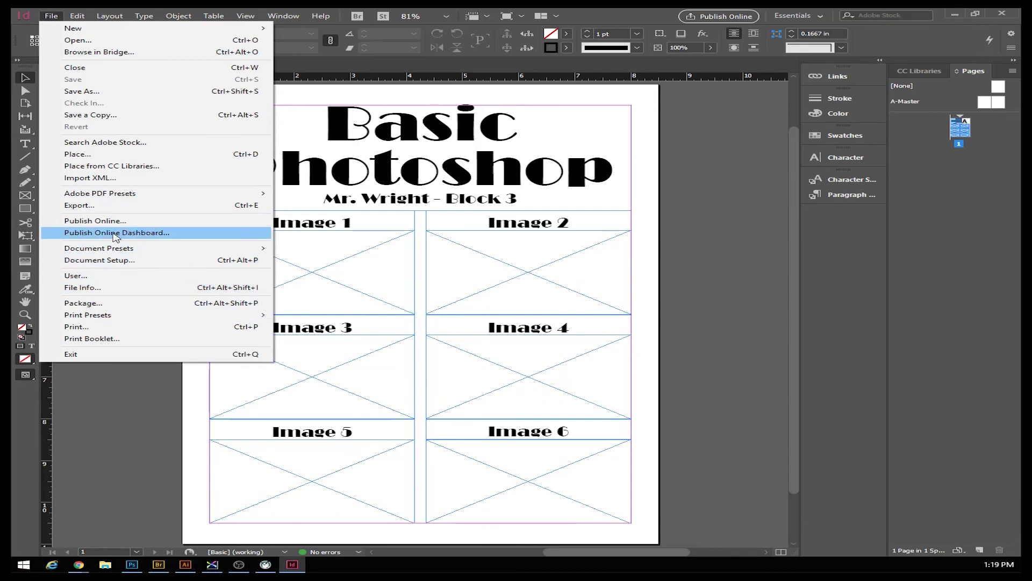
{"action": "left_click", "coordinate": [69, 157]}
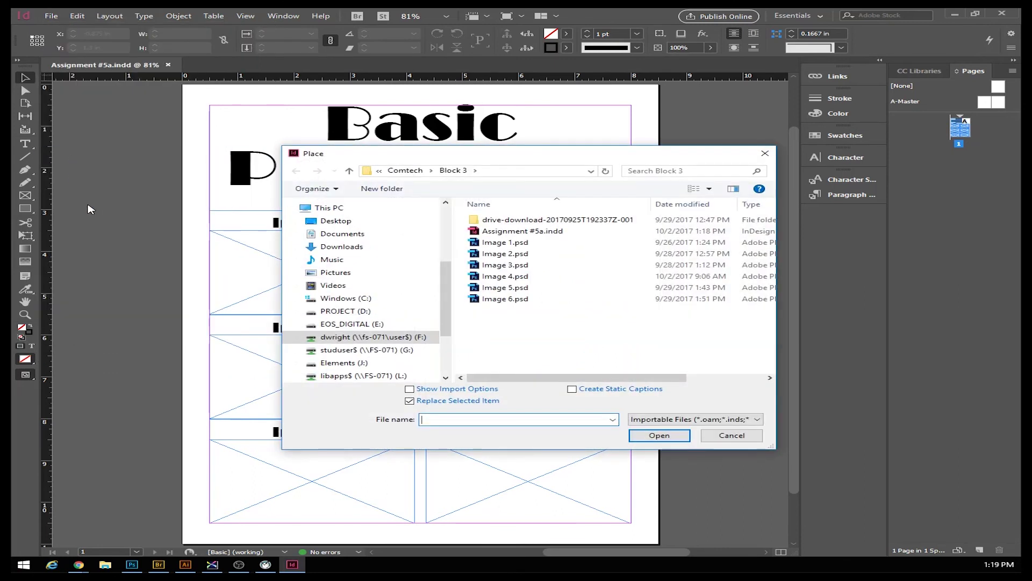
{"action": "double_click", "coordinate": [475, 244]}
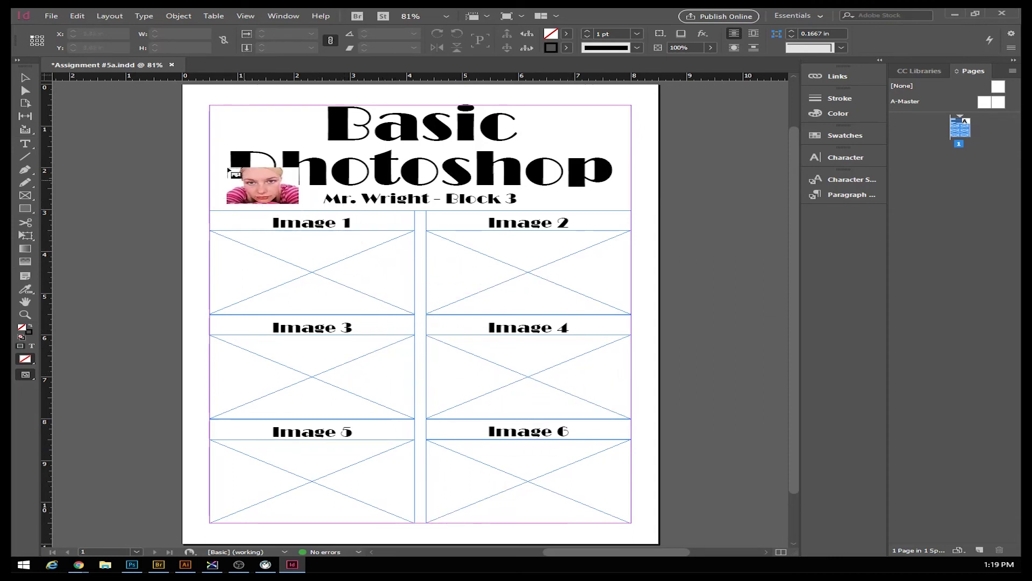
{"action": "left_click", "coordinate": [196, 142]}
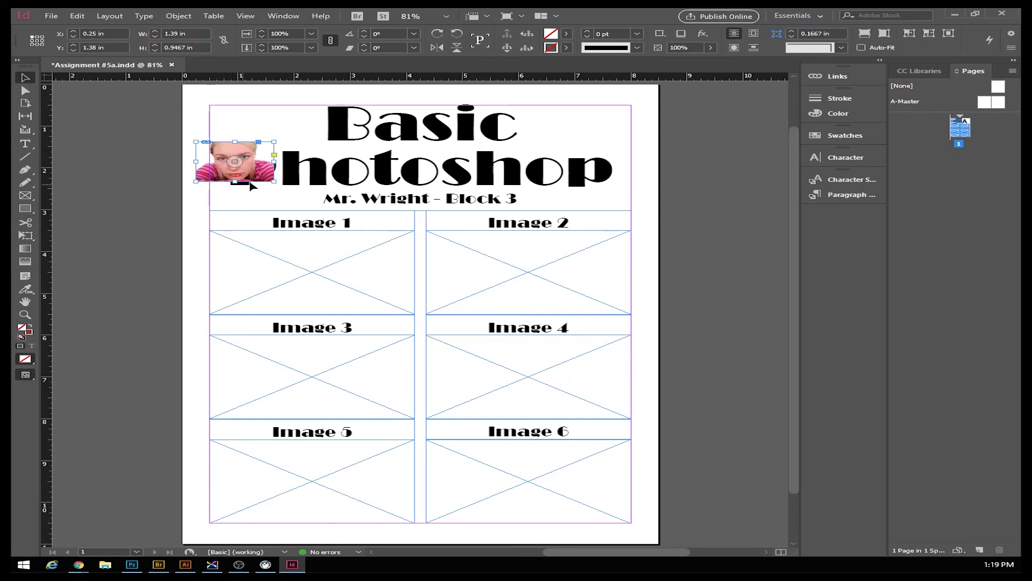
{"action": "left_click_drag", "start_coordinate": [227, 159], "coordinate": [226, 131]}
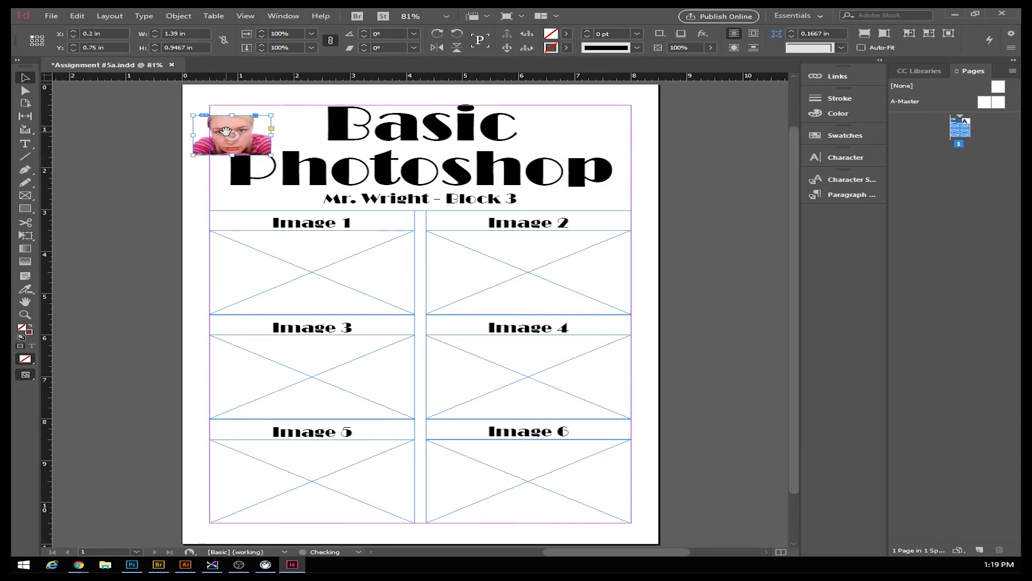
- Place the green-field image on the page below the first placed image, at about X 0.2 in, Y 2.52 in
{"action": "left_click", "coordinate": [51, 15]}
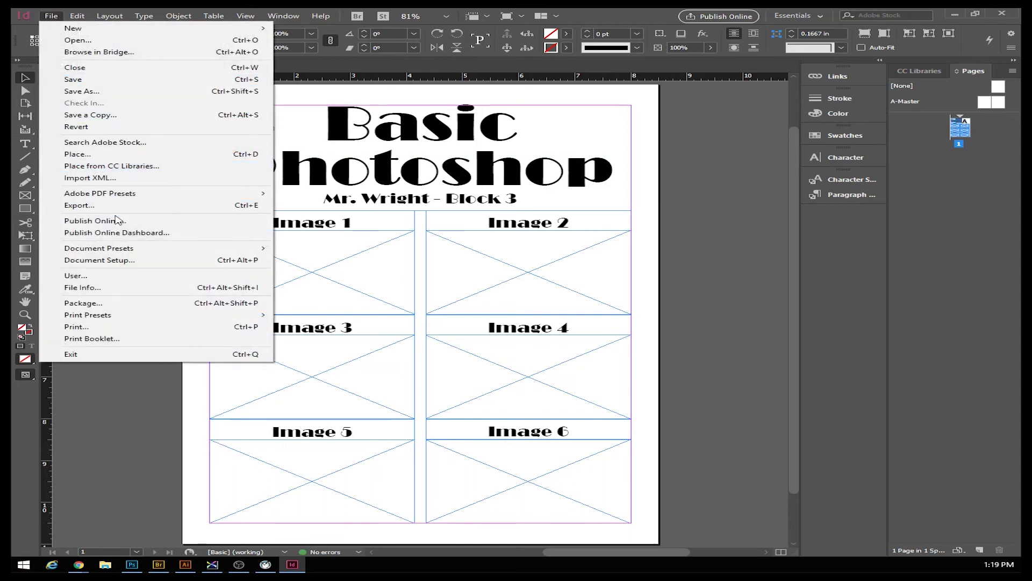
{"action": "left_click", "coordinate": [76, 154]}
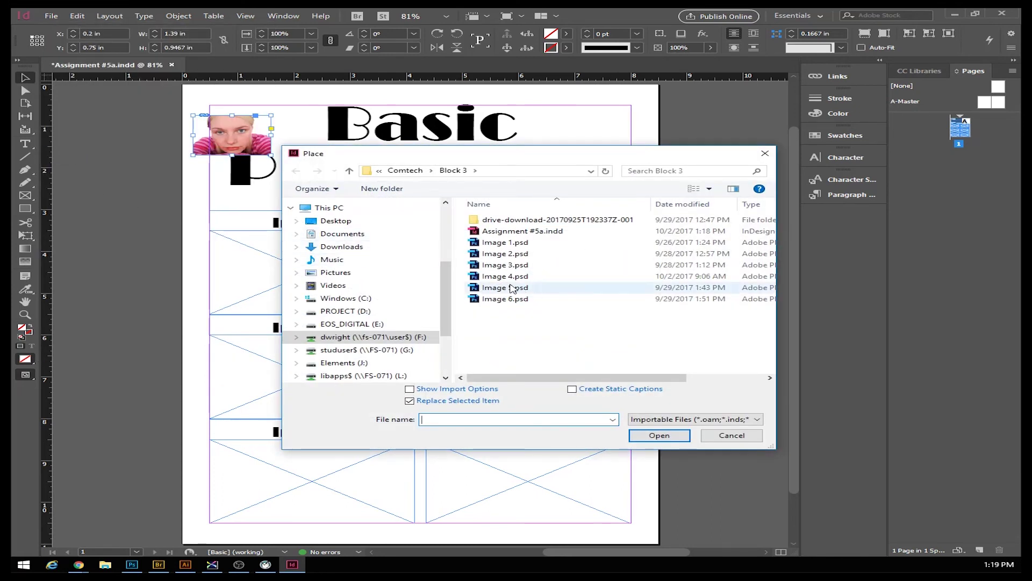
{"action": "double_click", "coordinate": [511, 288]}
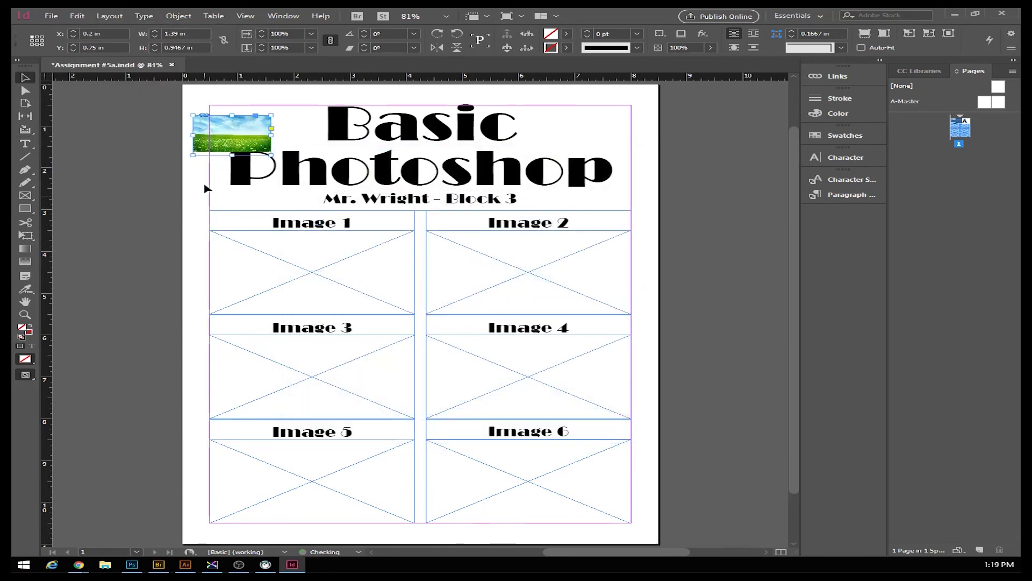
{"action": "key", "text": "ctrl+z"}
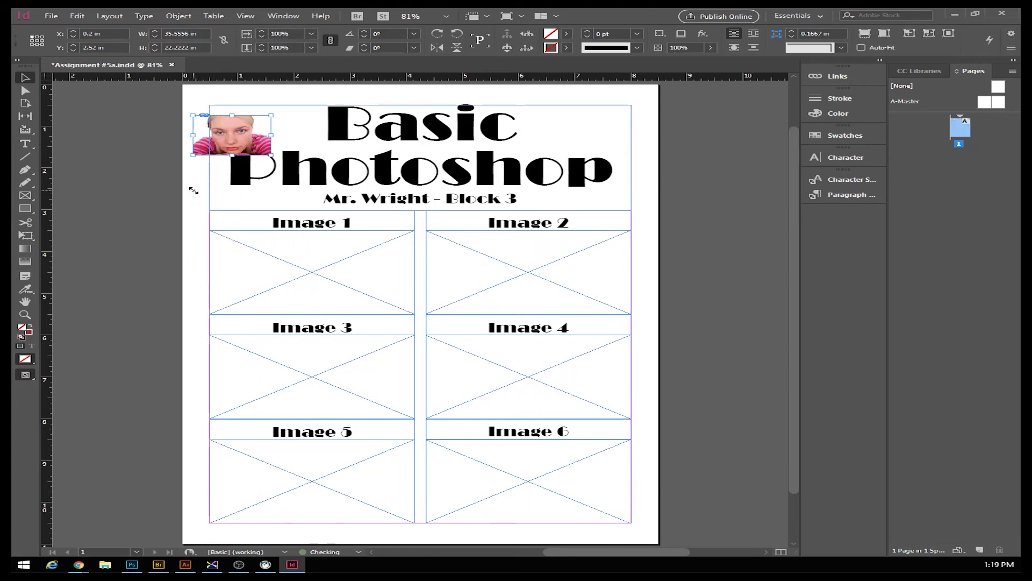
{"action": "left_click", "coordinate": [193, 189]}
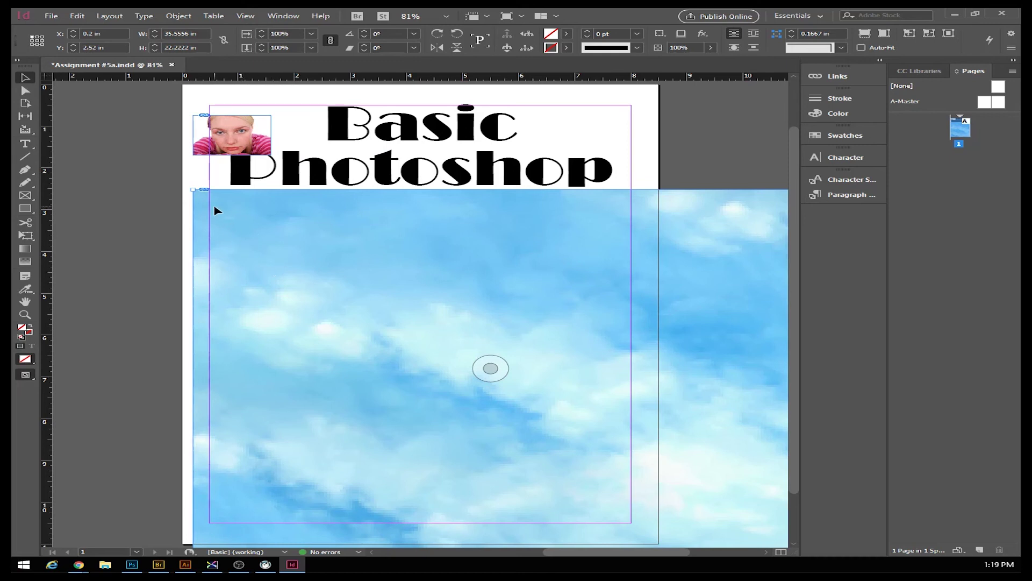
- Undo the loose image placements and the move of the first image, leaving the six frames empty
{"action": "key", "text": "ctrl+z"}
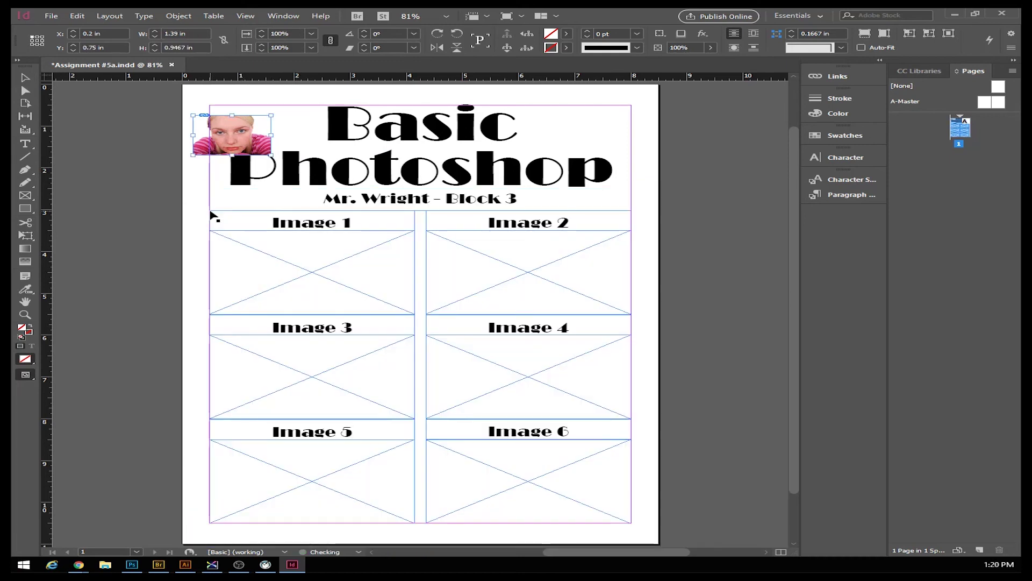
{"action": "key", "text": "ctrl+z"}
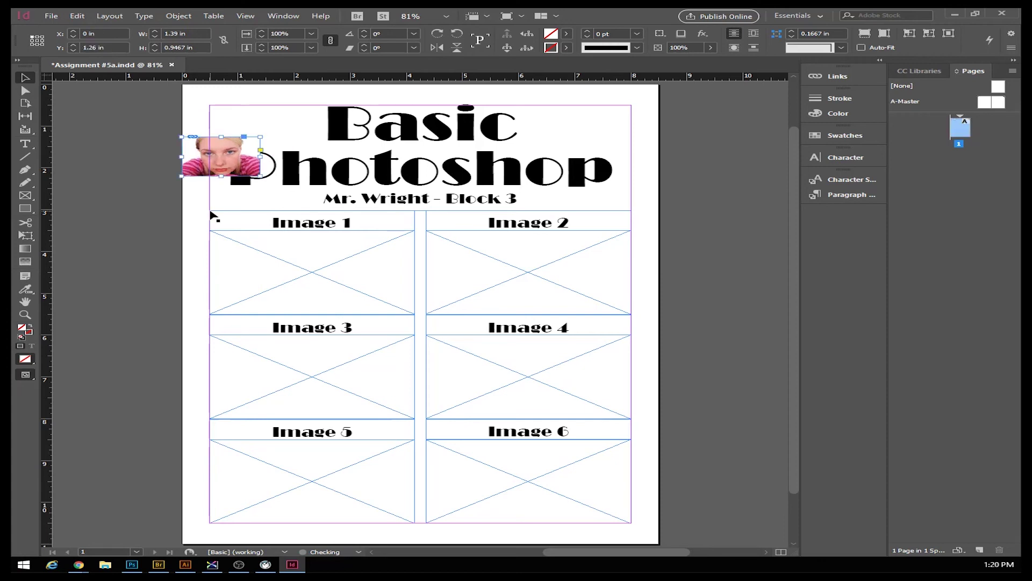
{"action": "key", "text": "ctrl+z"}
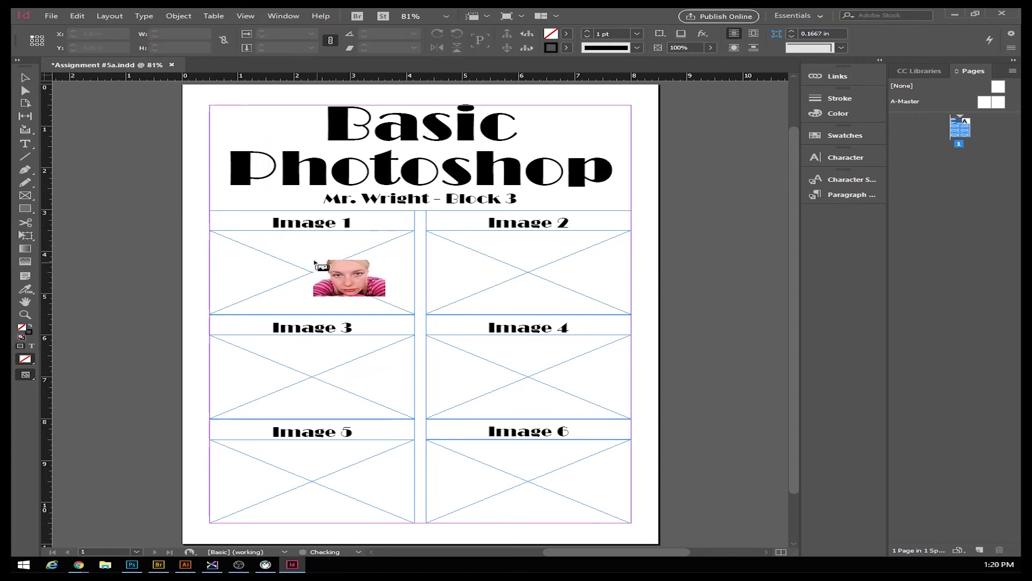
{"action": "key", "text": "ctrl+z"}
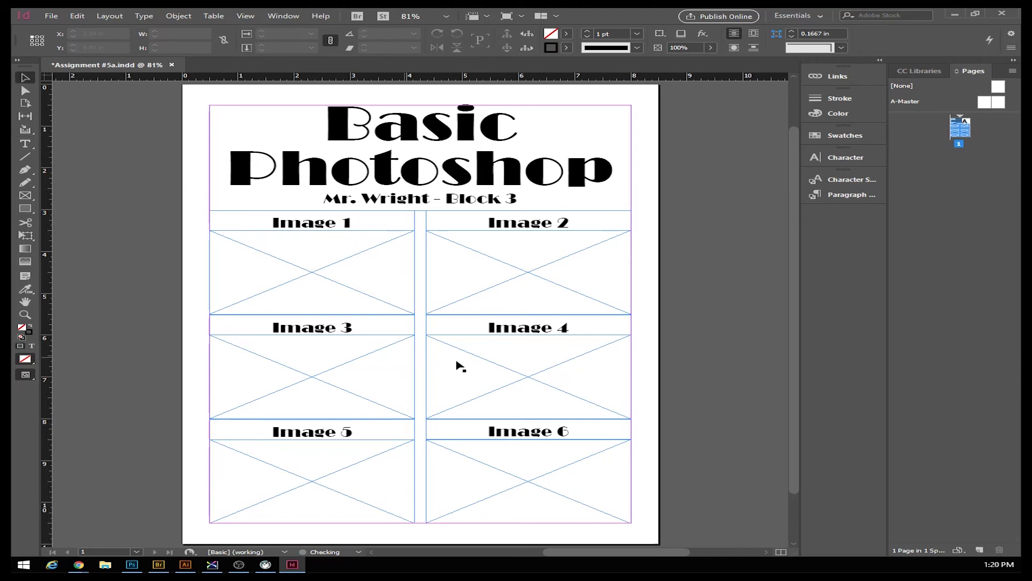
- Load Image 1.psd through Image 6.psd from the Block 3 folder together for placing
{"action": "left_click", "coordinate": [52, 17]}
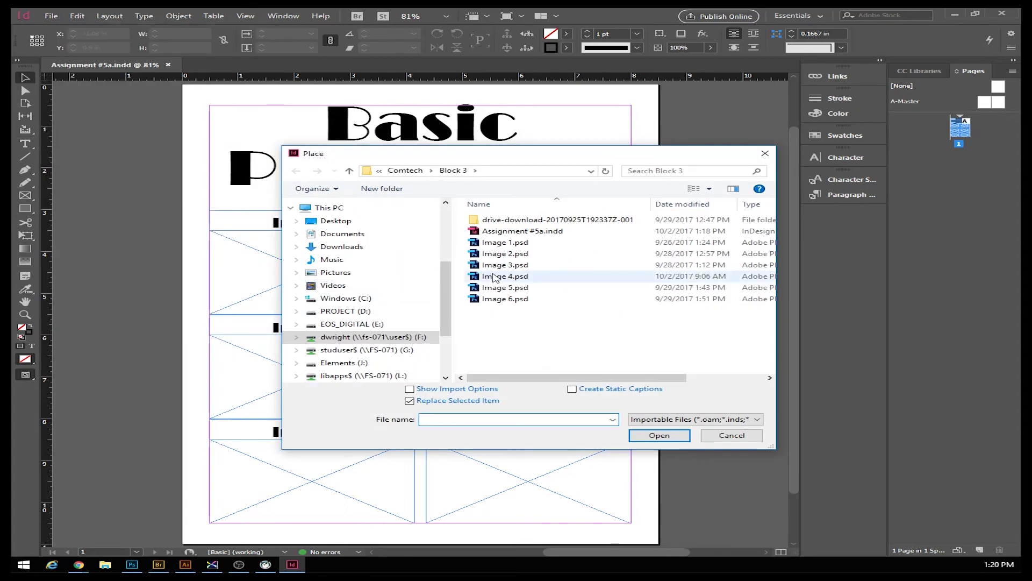
{"action": "left_click", "coordinate": [500, 243]}
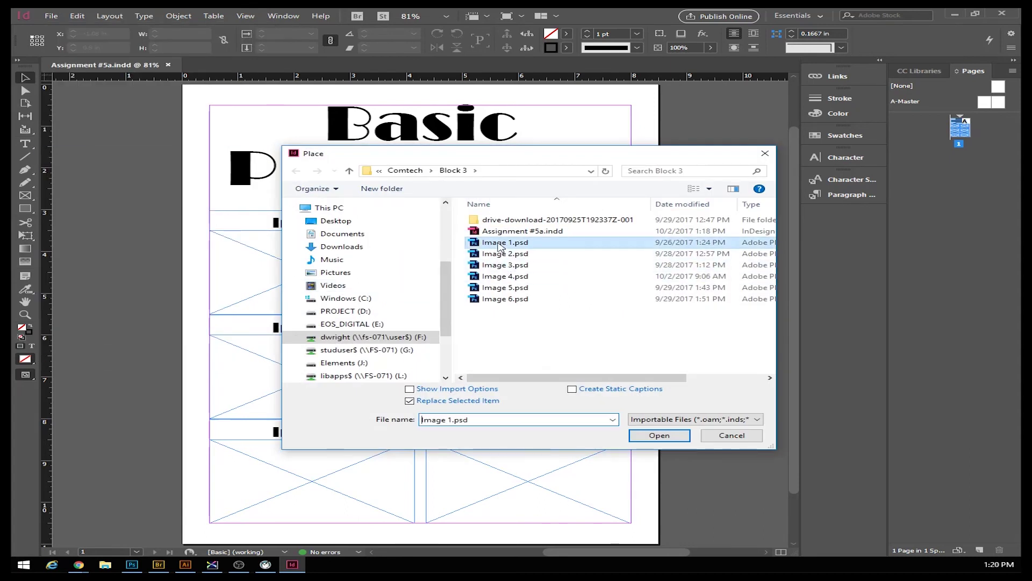
{"action": "left_click", "coordinate": [515, 299], "text": "shift"}
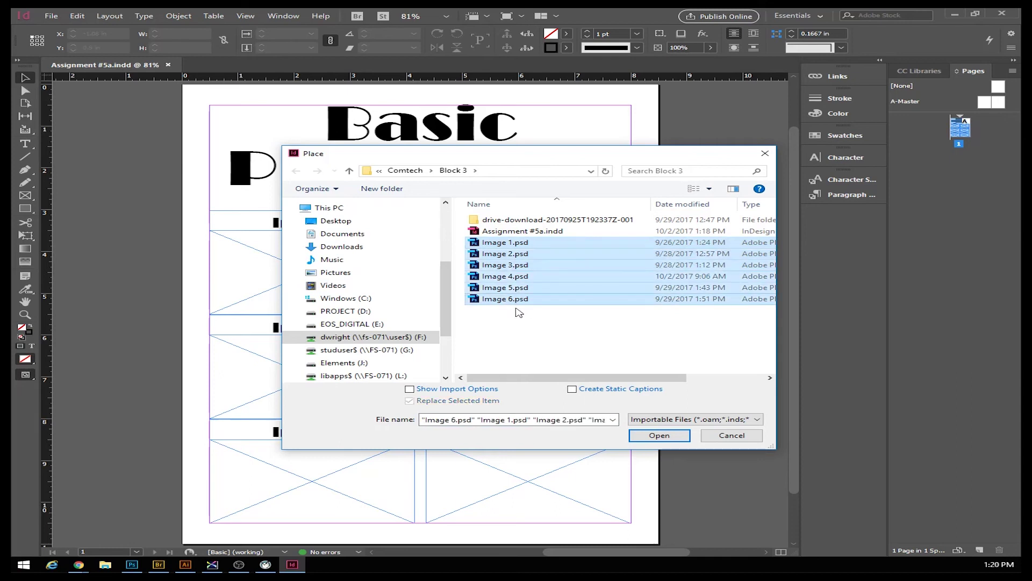
{"action": "left_click", "coordinate": [671, 436]}
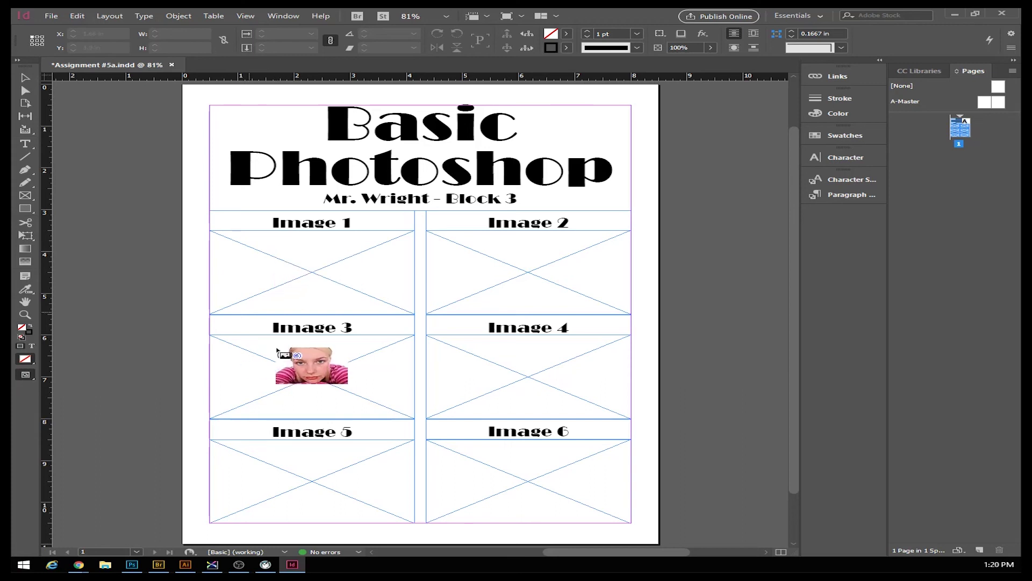
- Place the six loaded images in order into the matching frames captioned Image 1 to Image 6
{"action": "left_click", "coordinate": [306, 252]}
{"action": "left_click", "coordinate": [521, 264]}
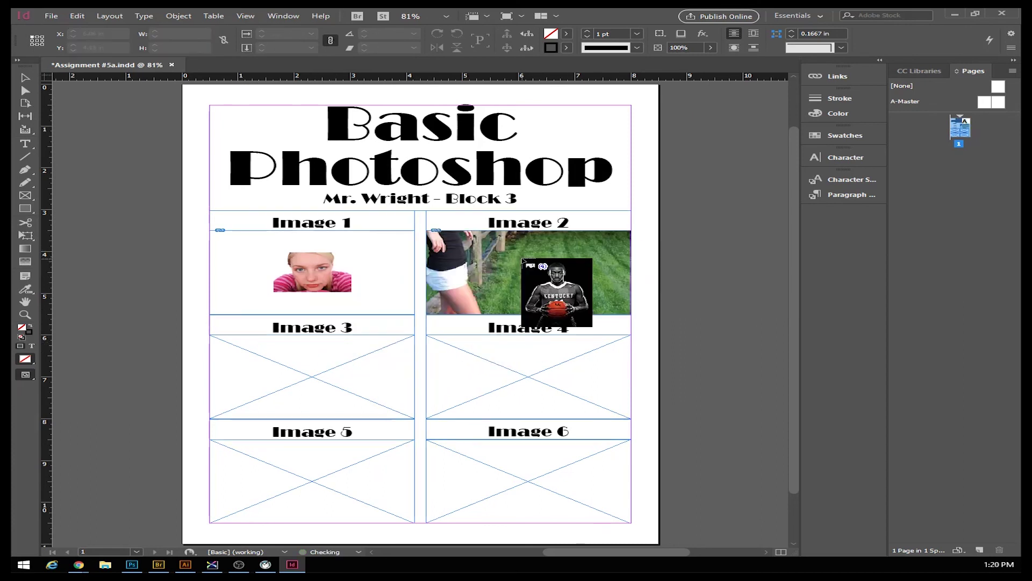
{"action": "left_click", "coordinate": [294, 371]}
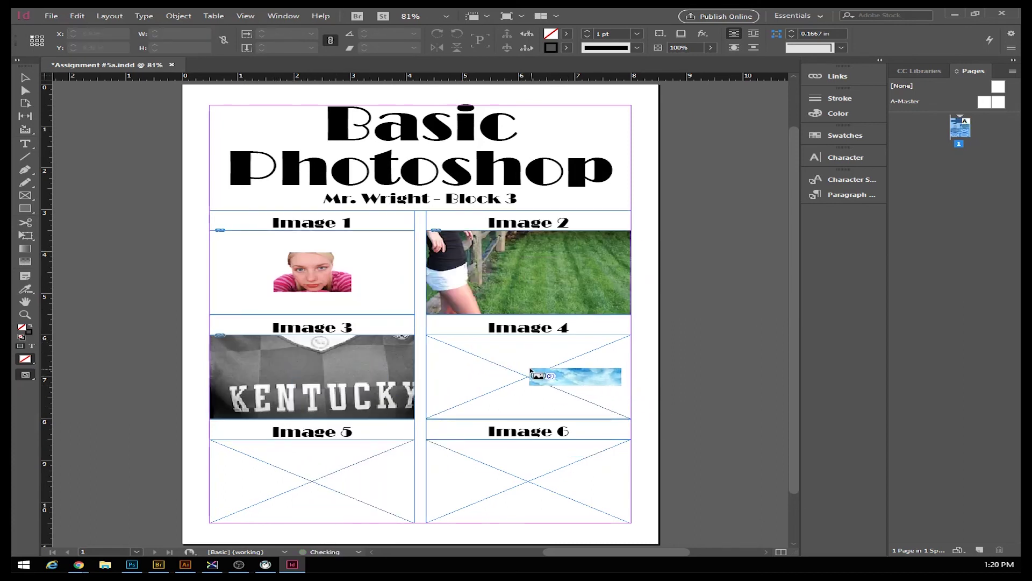
{"action": "left_click", "coordinate": [529, 370]}
{"action": "left_click", "coordinate": [308, 458]}
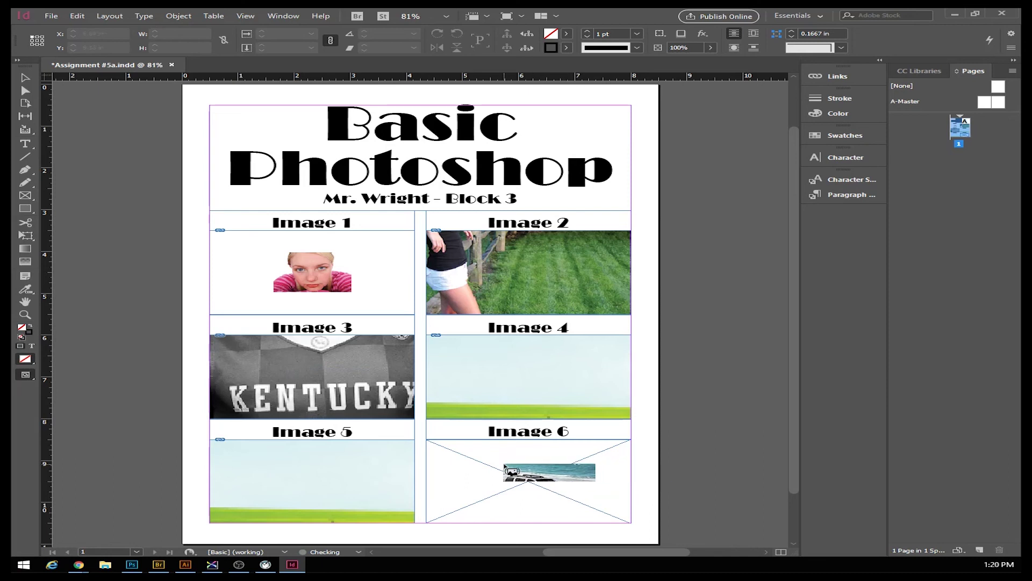
{"action": "left_click", "coordinate": [587, 481]}
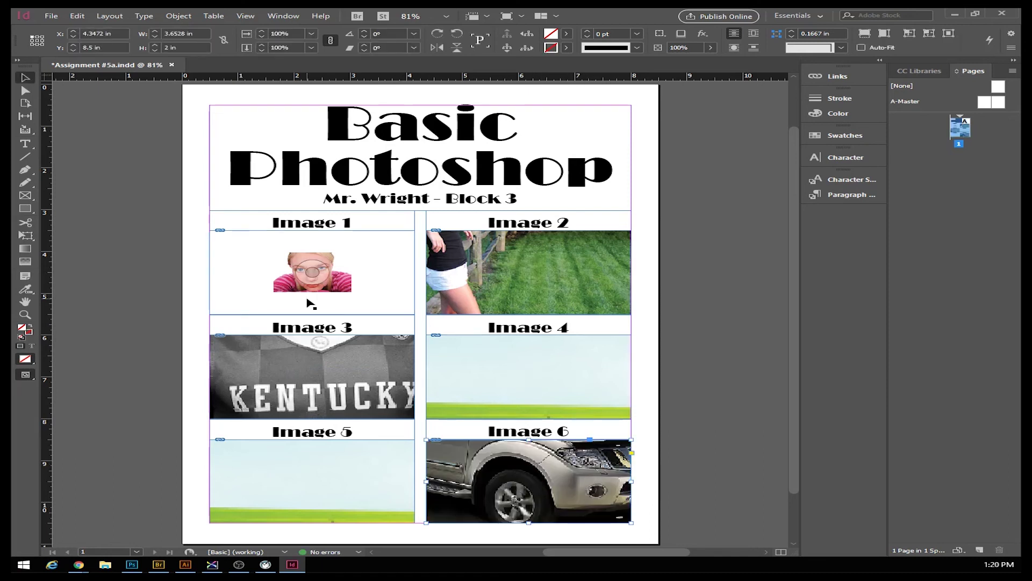
- Examine how the placed images sit inside their frames, comparing the content and frame selection of Image 1 with the other frames
{"action": "mouse_move", "coordinate": [321, 278]}
{"action": "left_click", "coordinate": [321, 271]}
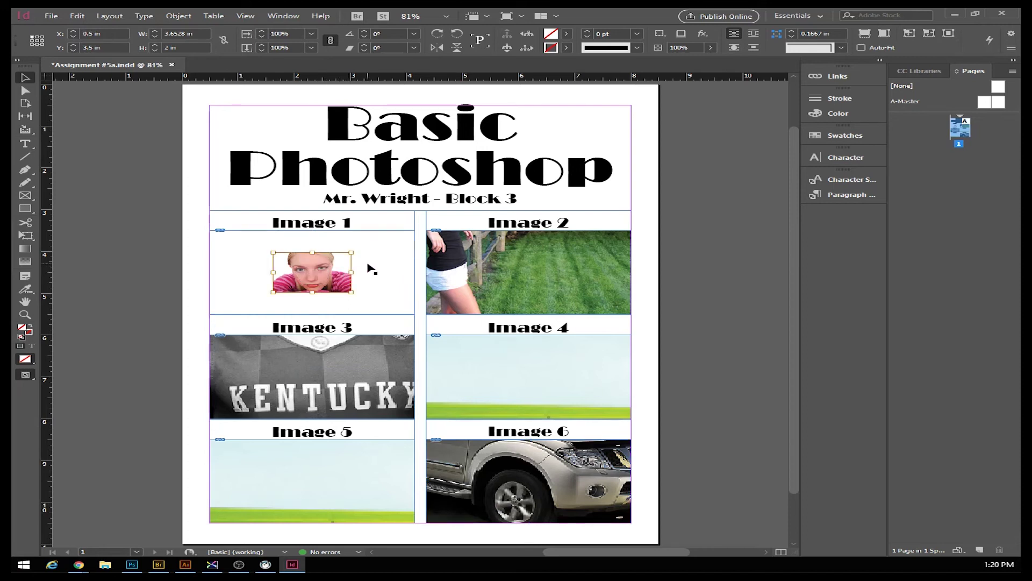
{"action": "left_click", "coordinate": [312, 273]}
{"action": "left_click", "coordinate": [230, 269]}
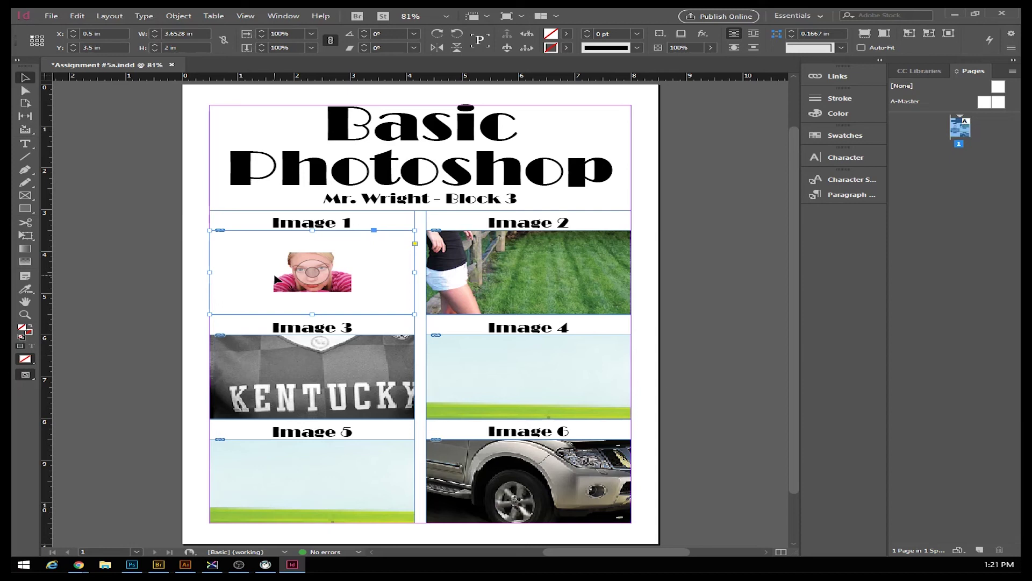
{"action": "left_click", "coordinate": [488, 271]}
{"action": "left_click", "coordinate": [367, 350]}
{"action": "left_click", "coordinate": [457, 352]}
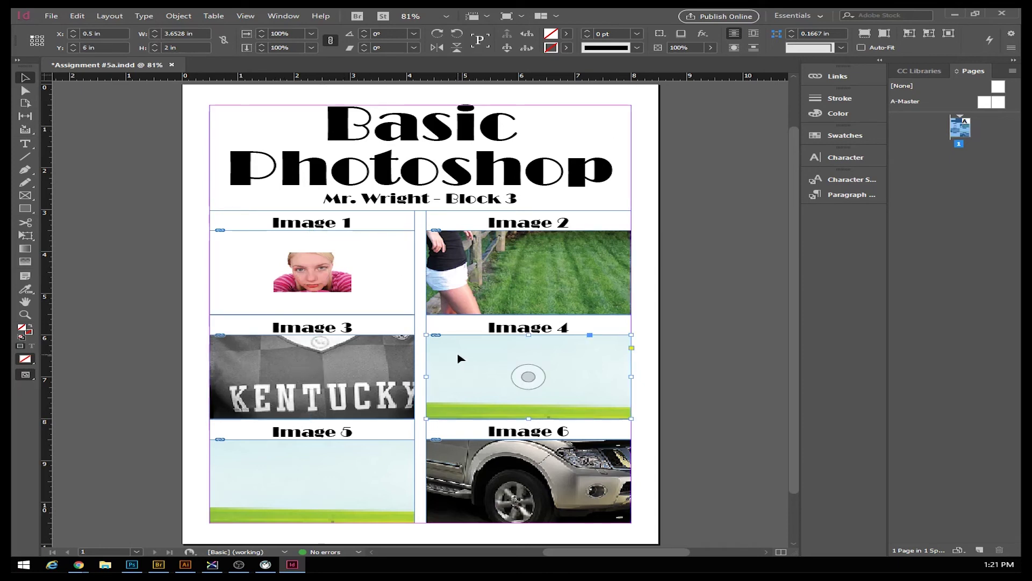
{"action": "left_click", "coordinate": [349, 488]}
{"action": "left_click", "coordinate": [456, 478]}
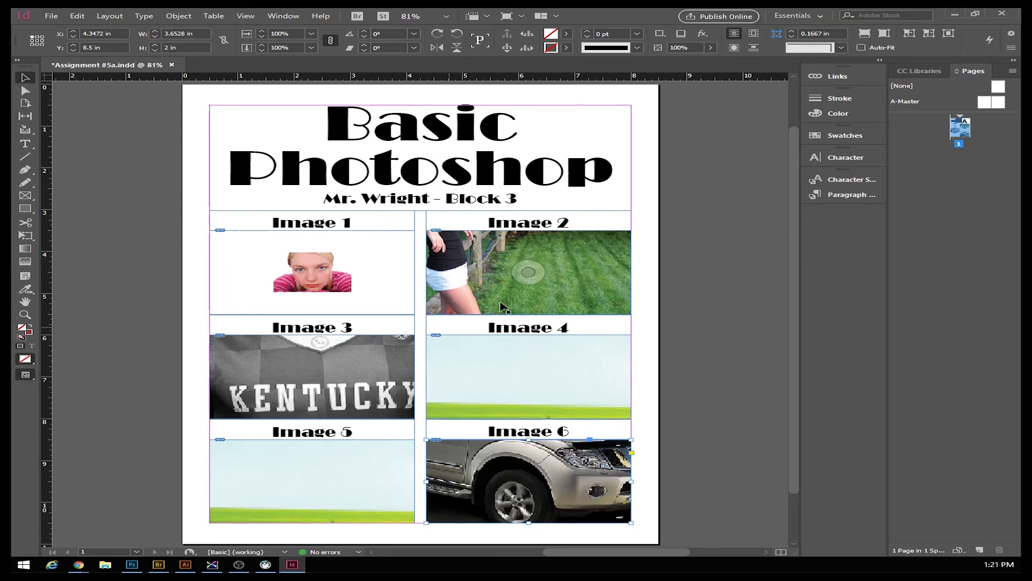
{"action": "left_click", "coordinate": [335, 270]}
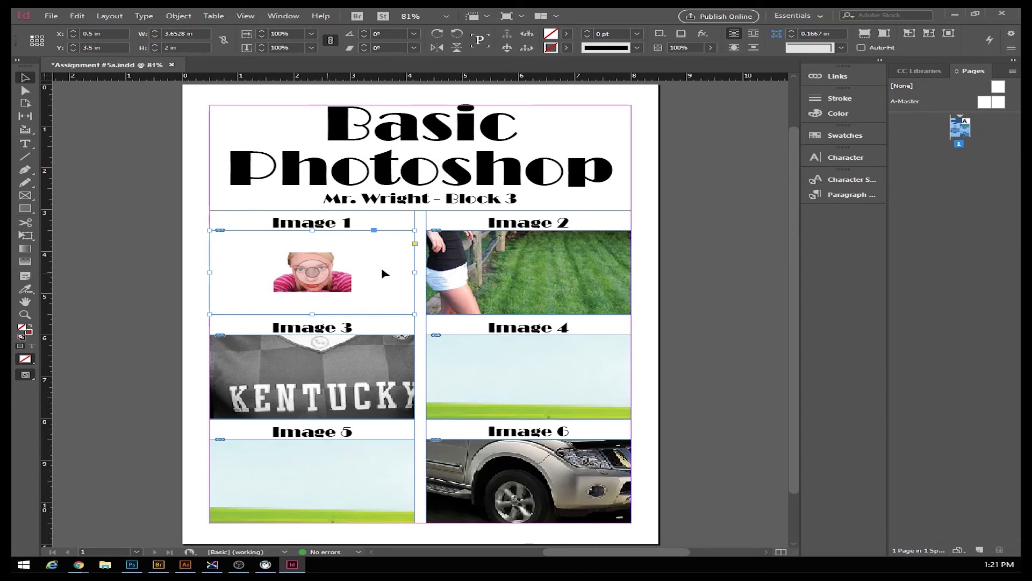
{"action": "left_click", "coordinate": [457, 268]}
{"action": "left_click", "coordinate": [372, 266]}
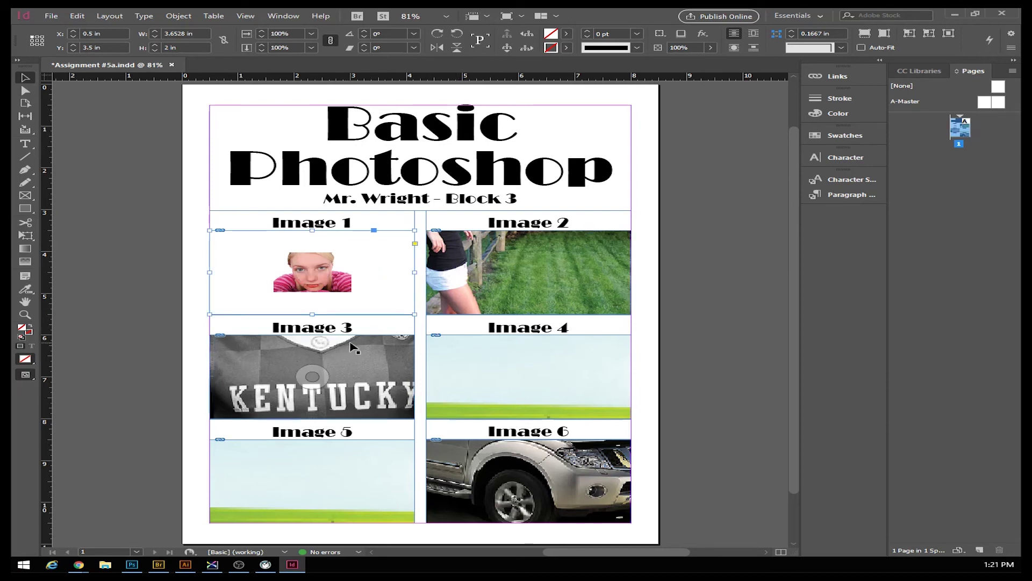
- Select all six image frames and apply Fit Content Proportionally to them
{"action": "left_click", "coordinate": [500, 276]}
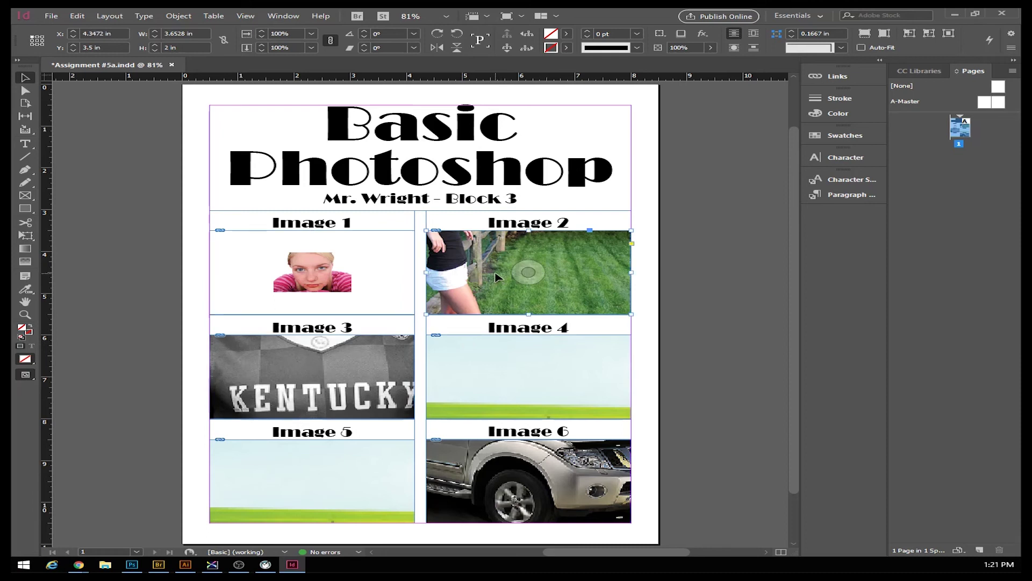
{"action": "left_click", "coordinate": [393, 273]}
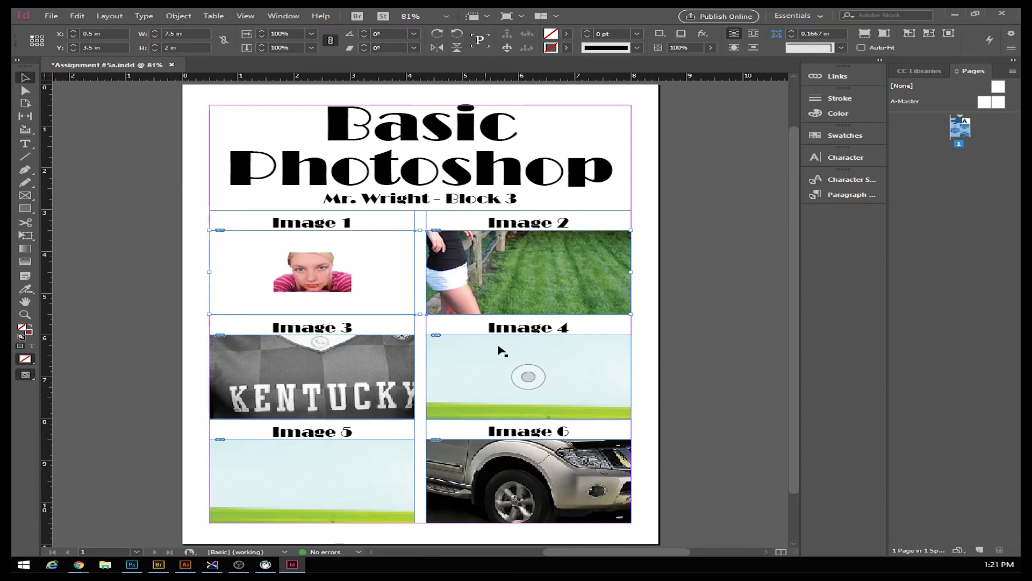
{"action": "left_click", "coordinate": [385, 366], "text": "shift"}
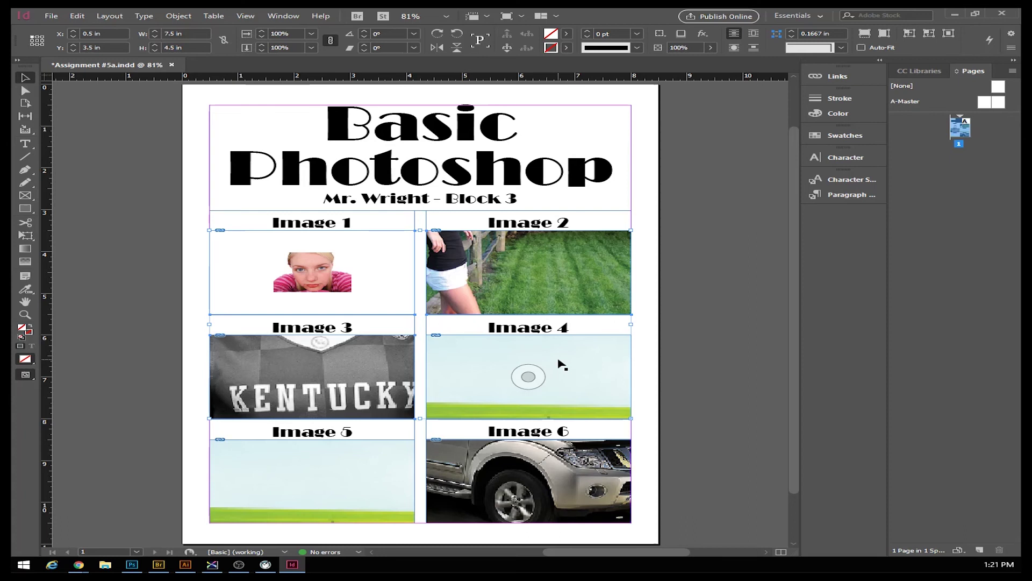
{"action": "left_click", "coordinate": [313, 482], "text": "shift"}
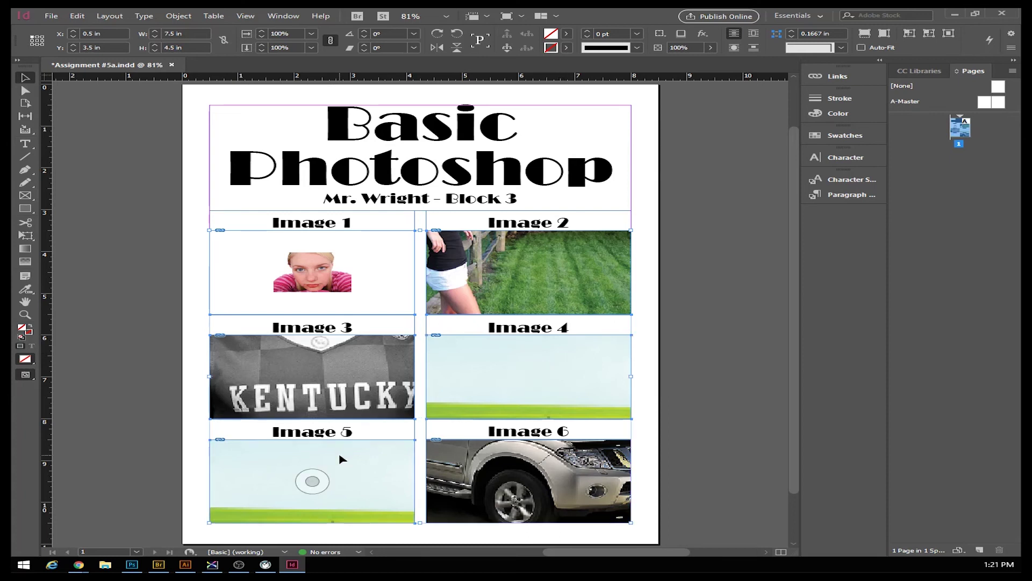
{"action": "left_click", "coordinate": [529, 482], "text": "shift"}
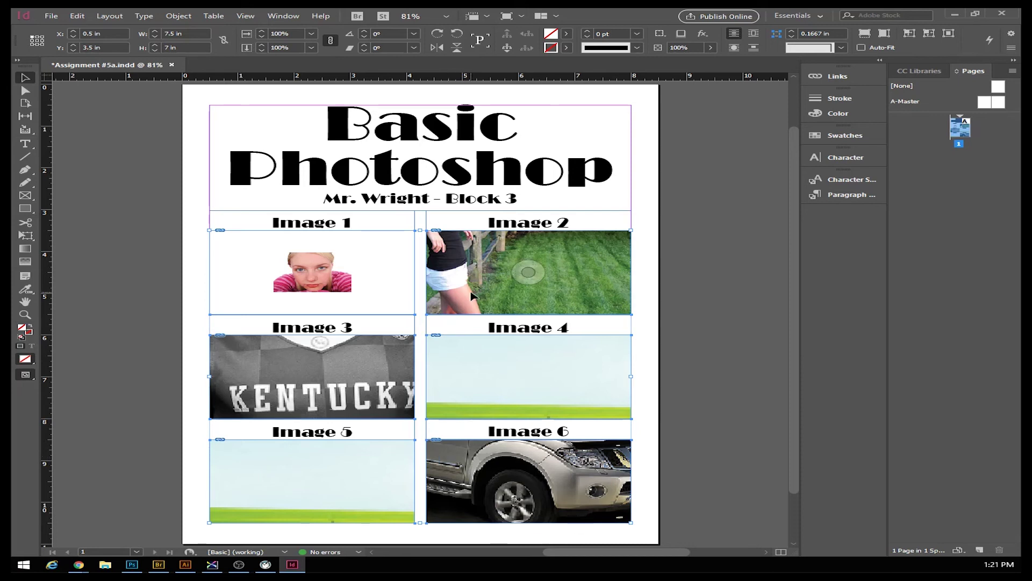
{"action": "right_click", "coordinate": [463, 469]}
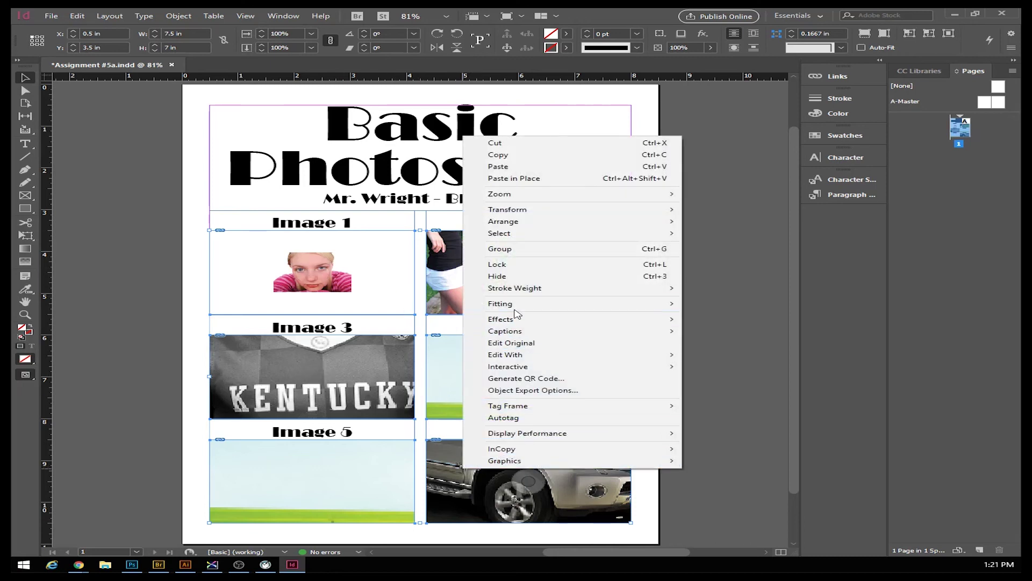
{"action": "mouse_move", "coordinate": [516, 307]}
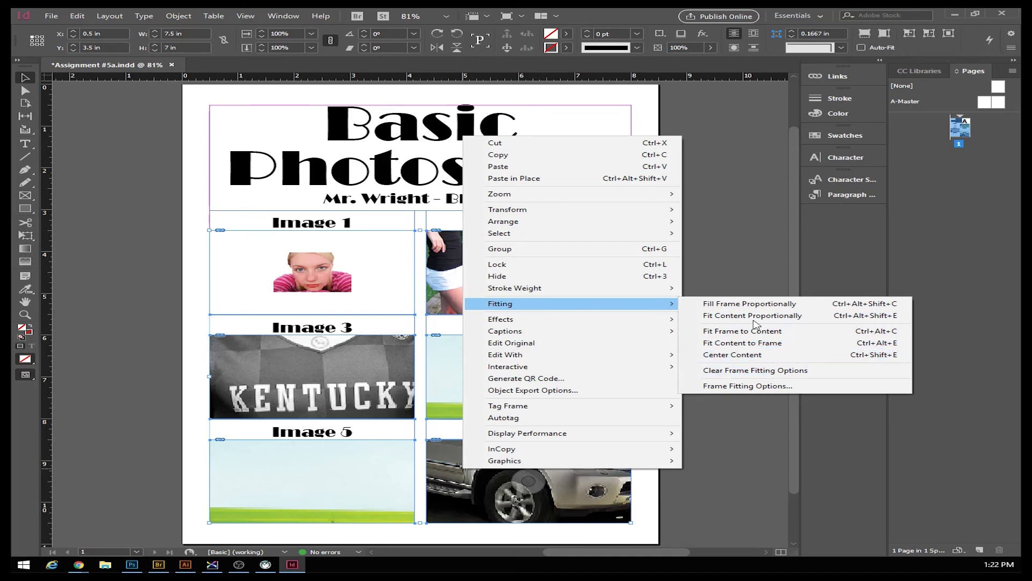
{"action": "left_click", "coordinate": [713, 321]}
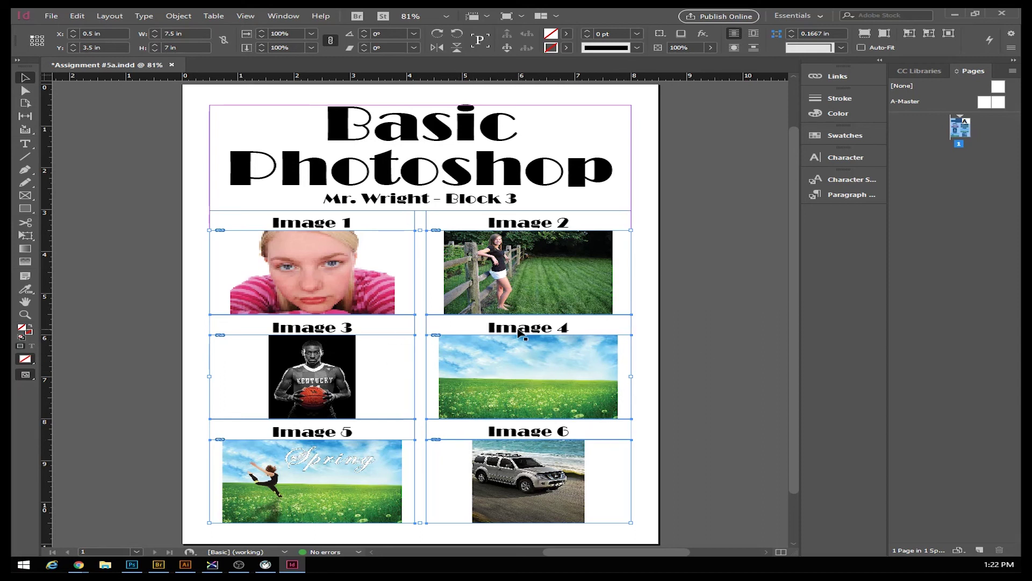
- Try Fill Frame Proportionally on all six selected image frames
{"action": "right_click", "coordinate": [477, 274]}
{"action": "mouse_move", "coordinate": [603, 399]}
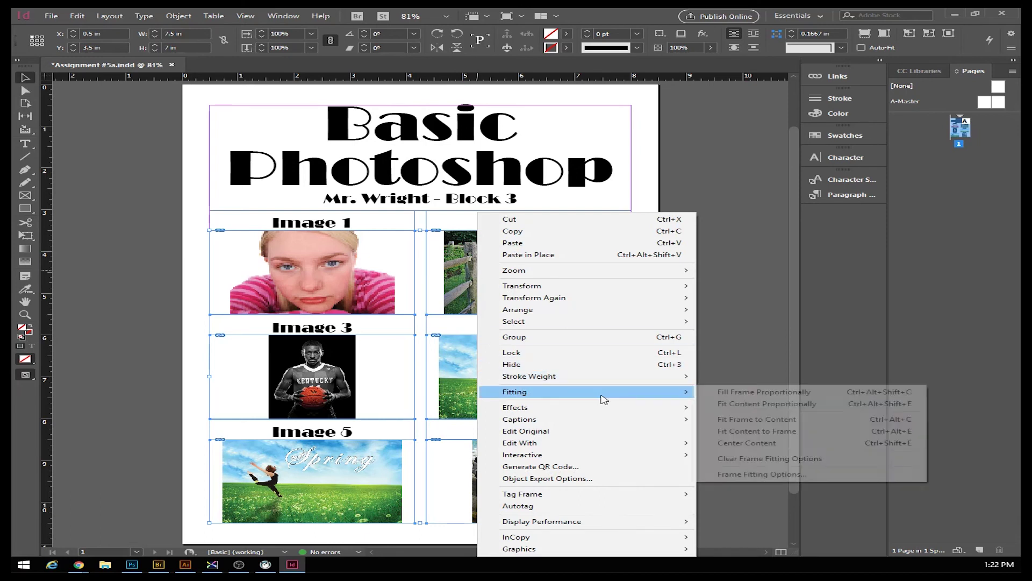
{"action": "left_click", "coordinate": [751, 397]}
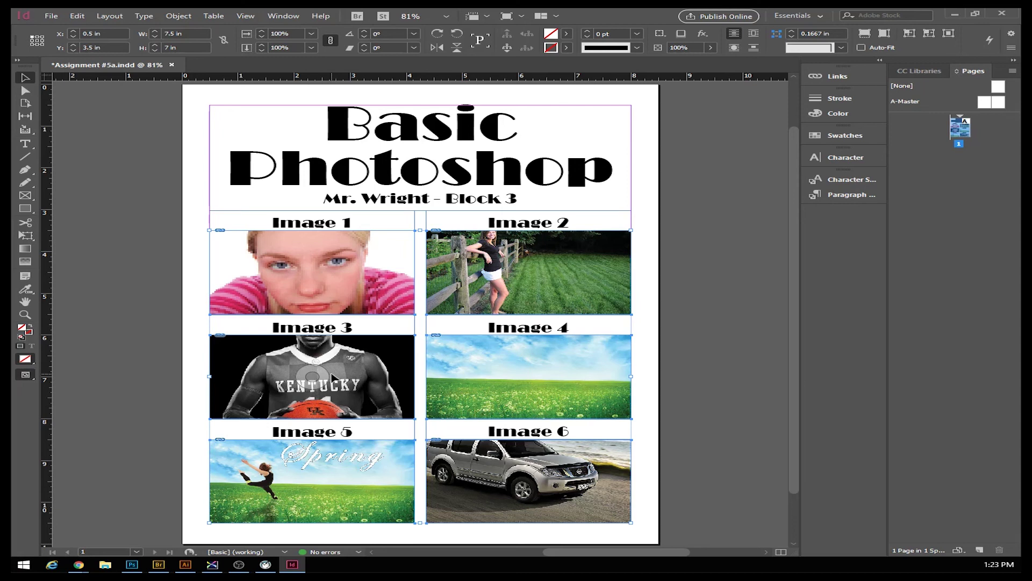
- Reapply Fit Content Proportionally to the six image frames and clear the selection
{"action": "key", "text": "ctrl+alt+shift+e"}
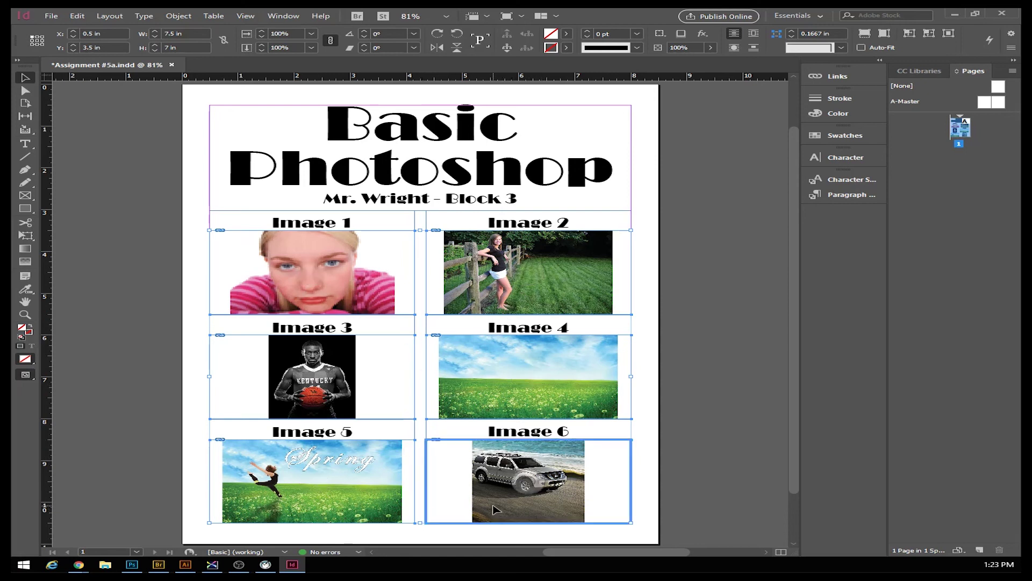
{"action": "left_click", "coordinate": [197, 327]}
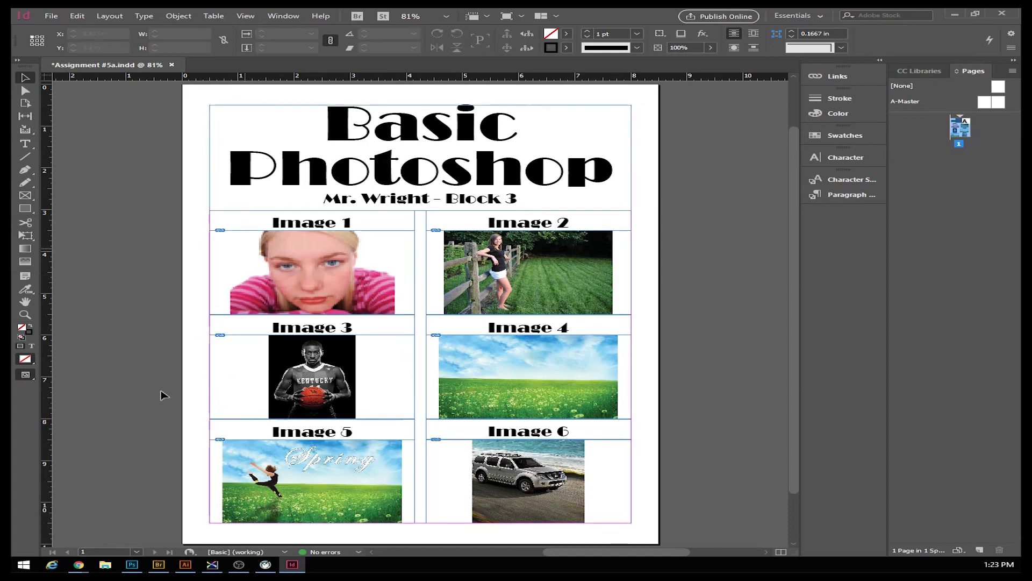
- Save the document and set up its export to the Block 3 folder as Assignment #5a.pdf in Adobe PDF (Print) format
{"action": "left_click", "coordinate": [52, 18]}
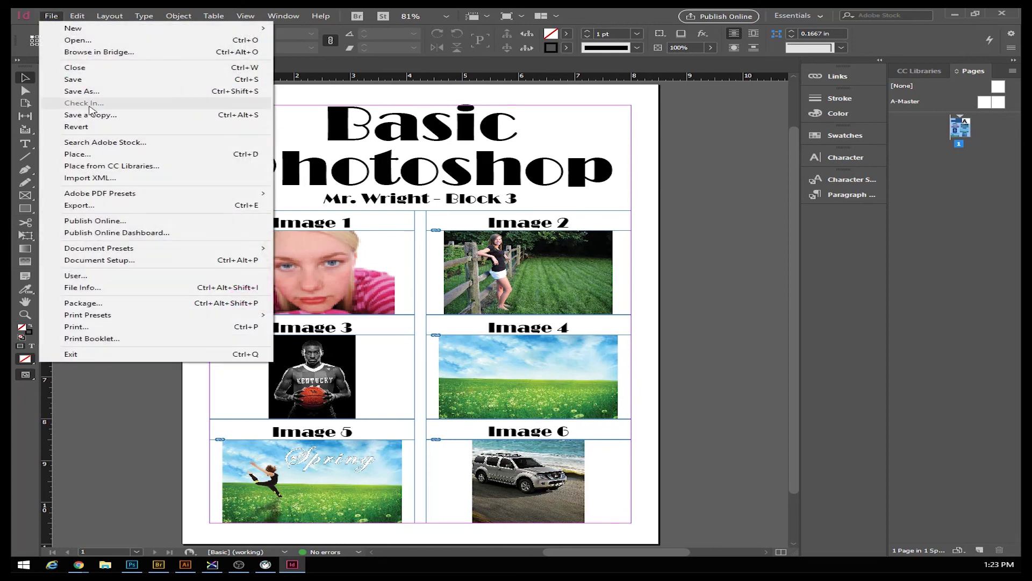
{"action": "left_click", "coordinate": [72, 80]}
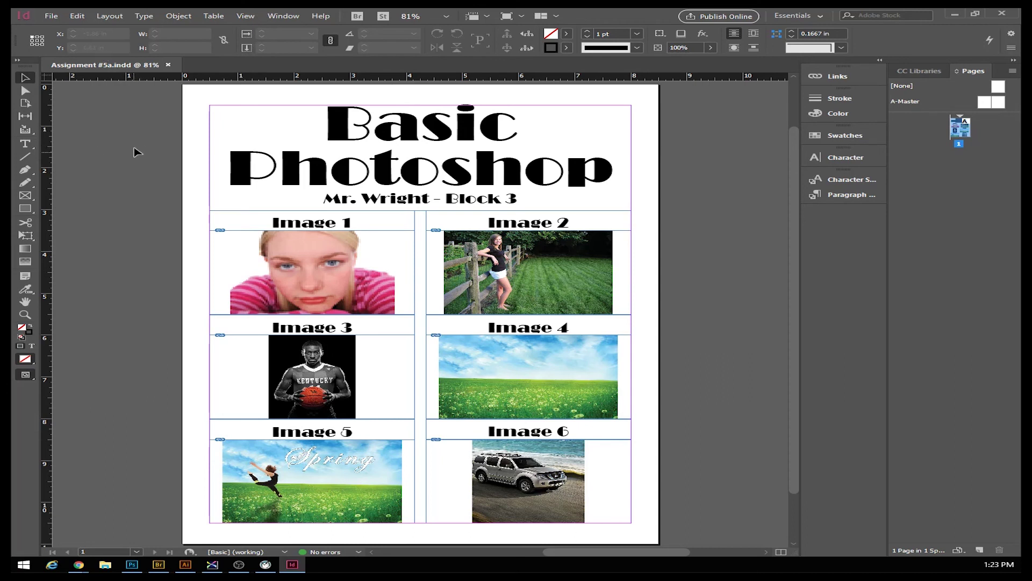
{"action": "left_click", "coordinate": [51, 17]}
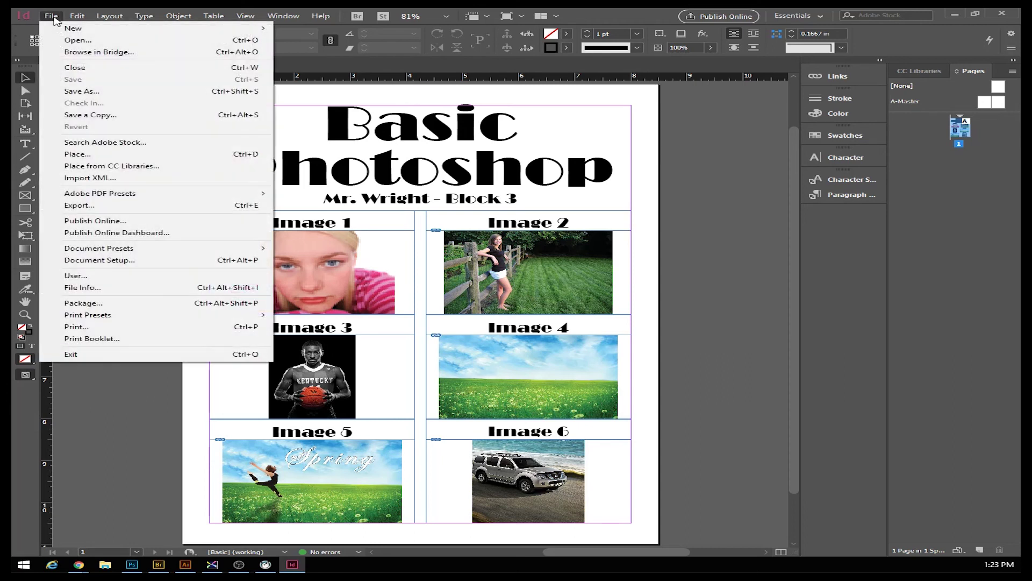
{"action": "left_click", "coordinate": [86, 209]}
{"action": "left_click_drag", "start_coordinate": [485, 158], "coordinate": [390, 111]}
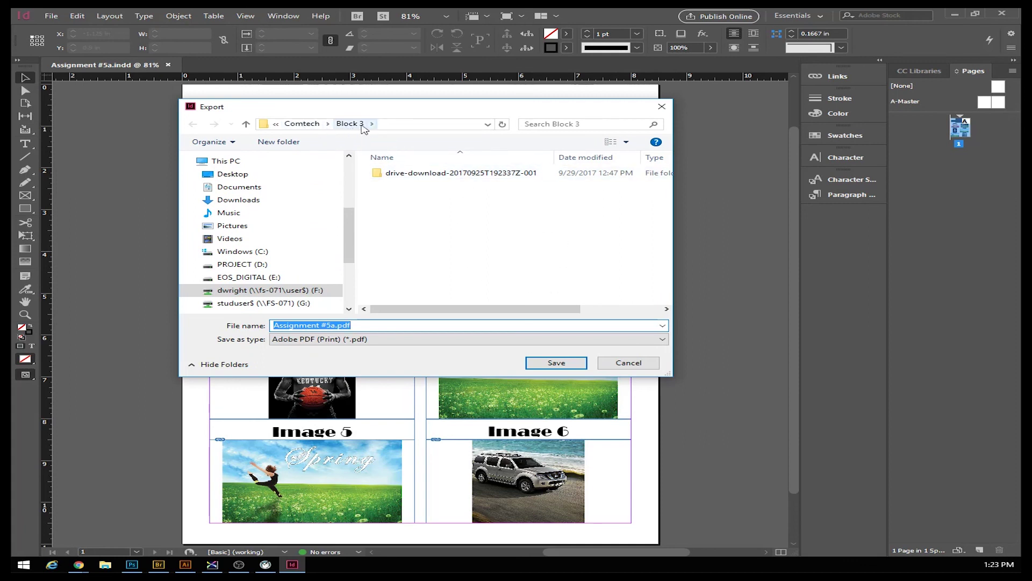
{"action": "left_click", "coordinate": [404, 339]}
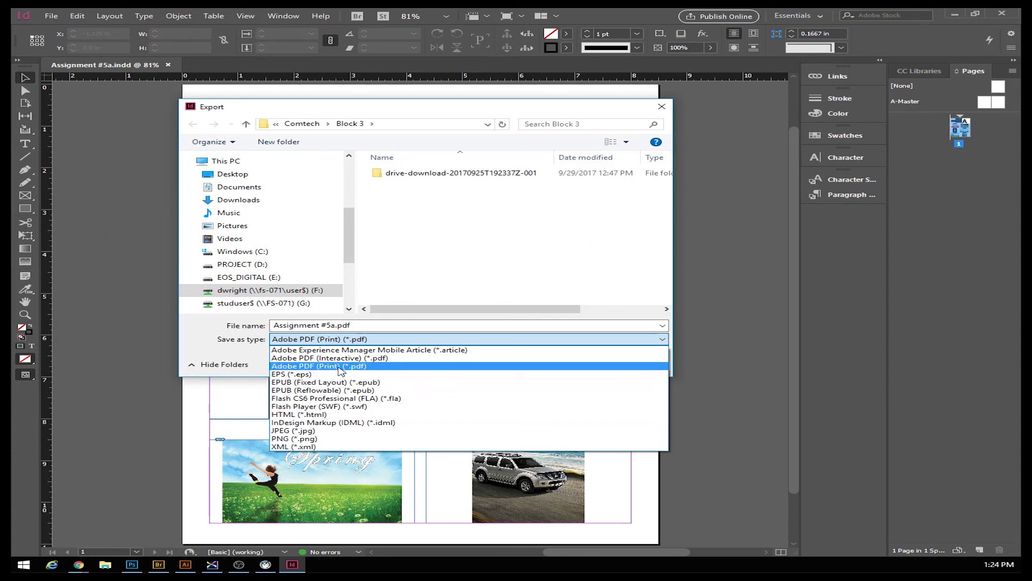
{"action": "left_click", "coordinate": [339, 367]}
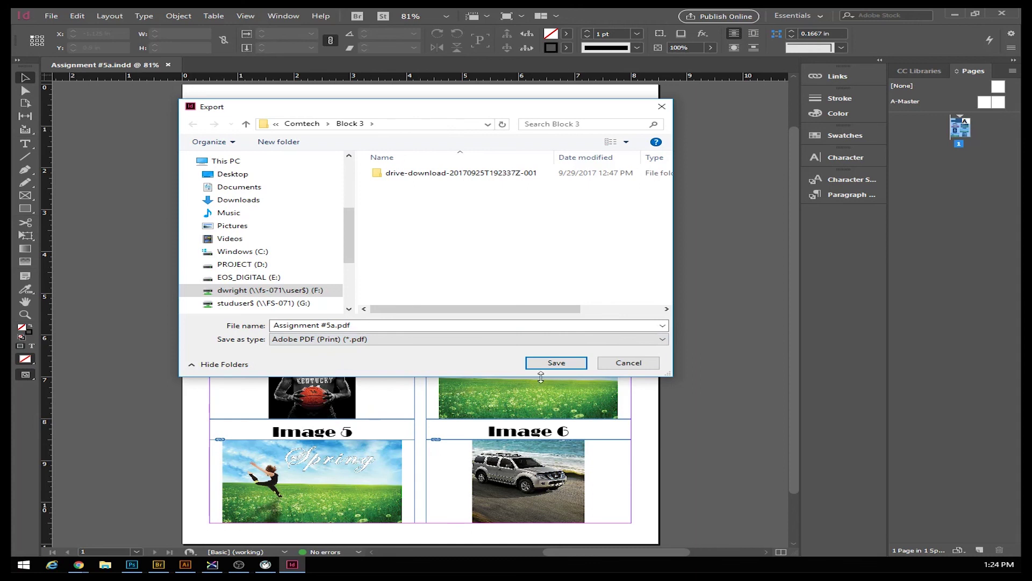
{"action": "left_click", "coordinate": [562, 367]}
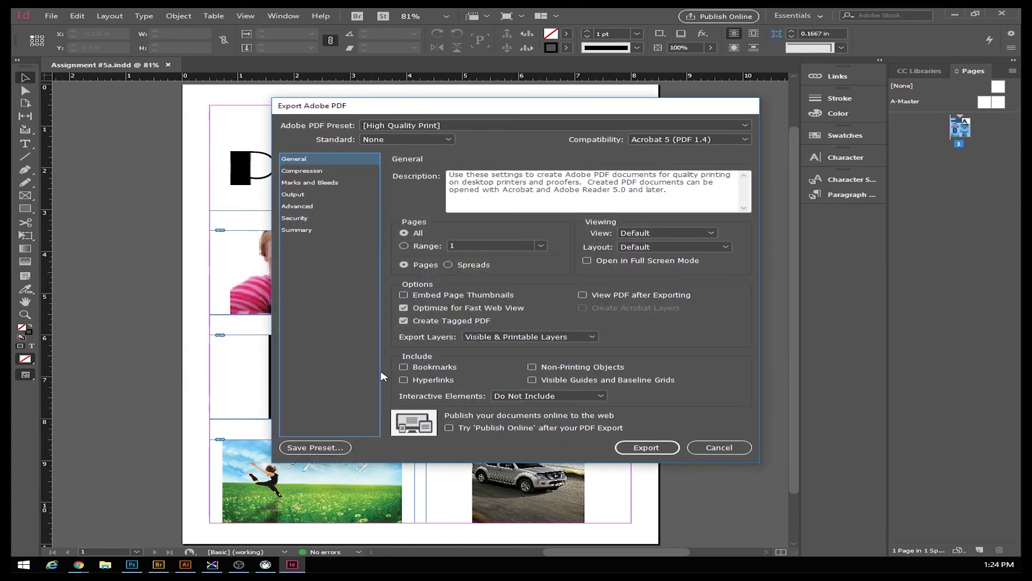
- Export the PDF with the High Quality Print preset, no PDF standard, and all pages as single pages instead of spreads
{"action": "left_click_drag", "start_coordinate": [520, 111], "coordinate": [422, 112]}
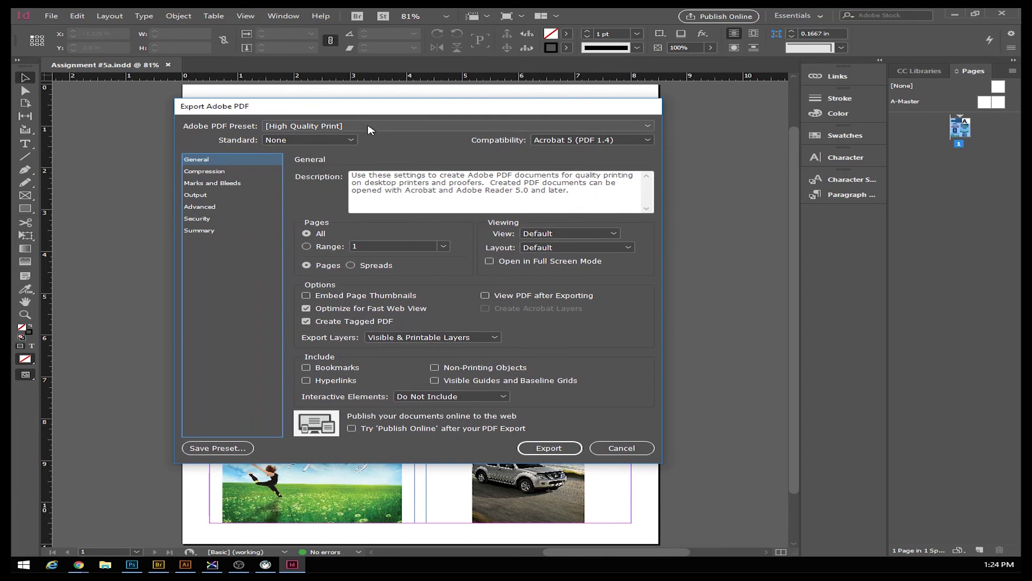
{"action": "left_click", "coordinate": [338, 141]}
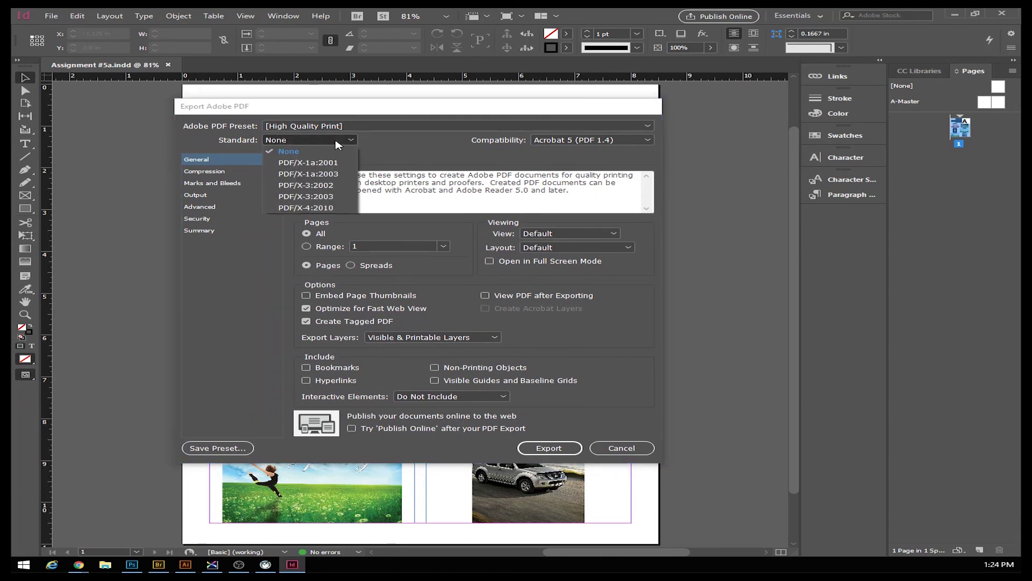
{"action": "left_click", "coordinate": [338, 144]}
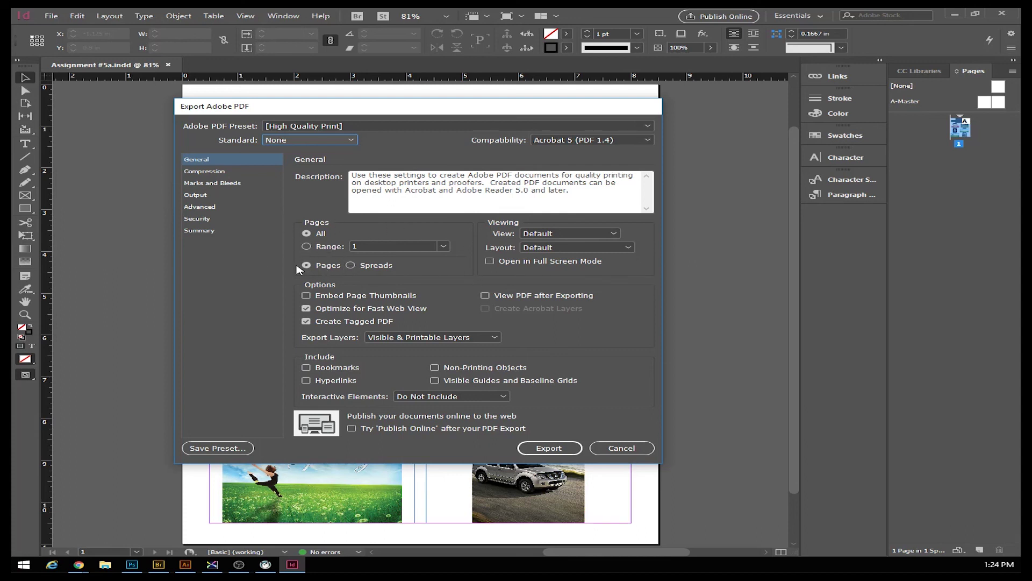
{"action": "left_click", "coordinate": [305, 265]}
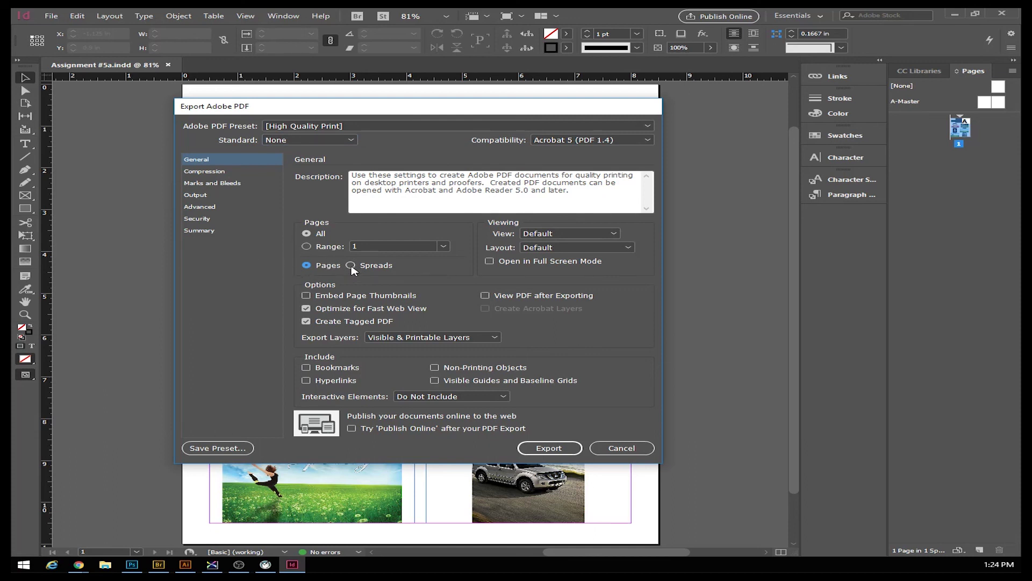
{"action": "left_click", "coordinate": [351, 265]}
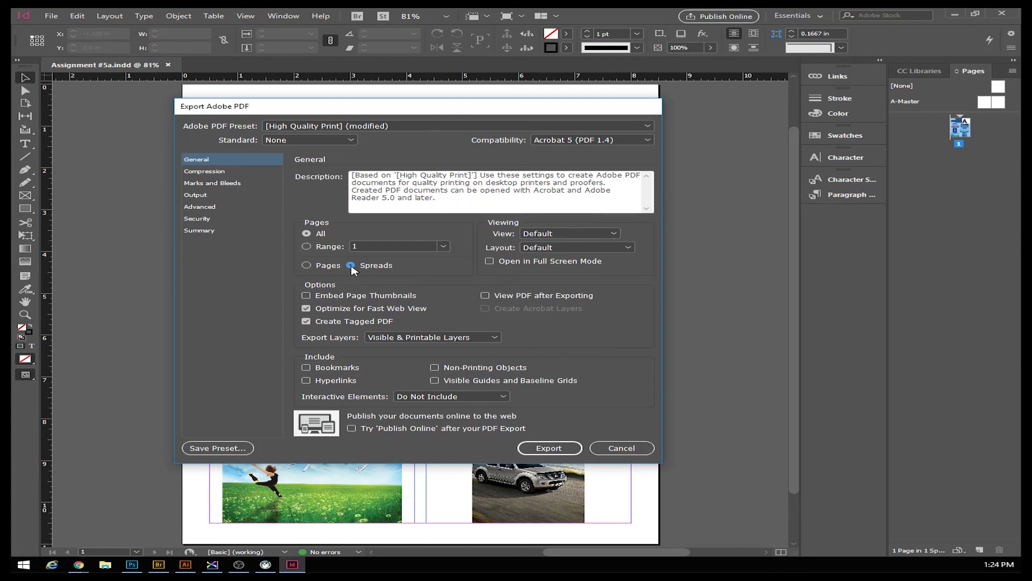
{"action": "left_click", "coordinate": [308, 266]}
{"action": "left_click", "coordinate": [560, 449]}
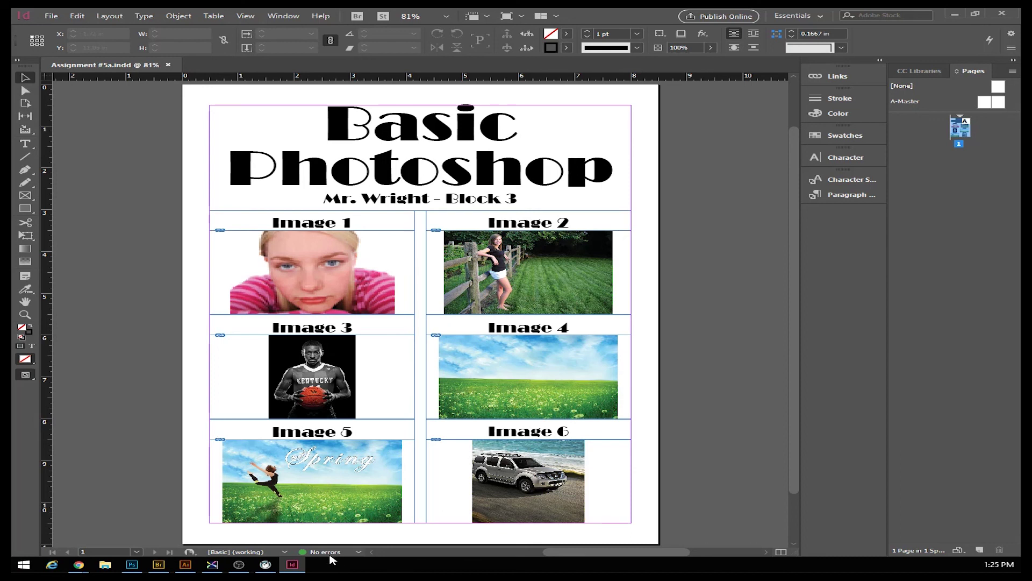
- Check the progress of the PDF export in Background Tasks and close that view
{"action": "left_click", "coordinate": [283, 16]}
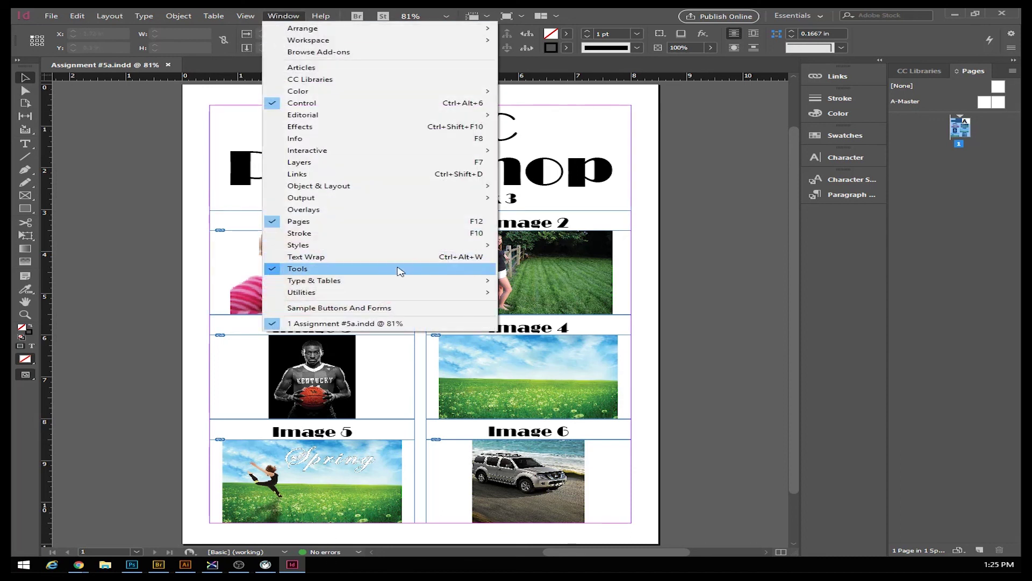
{"action": "mouse_move", "coordinate": [456, 300]}
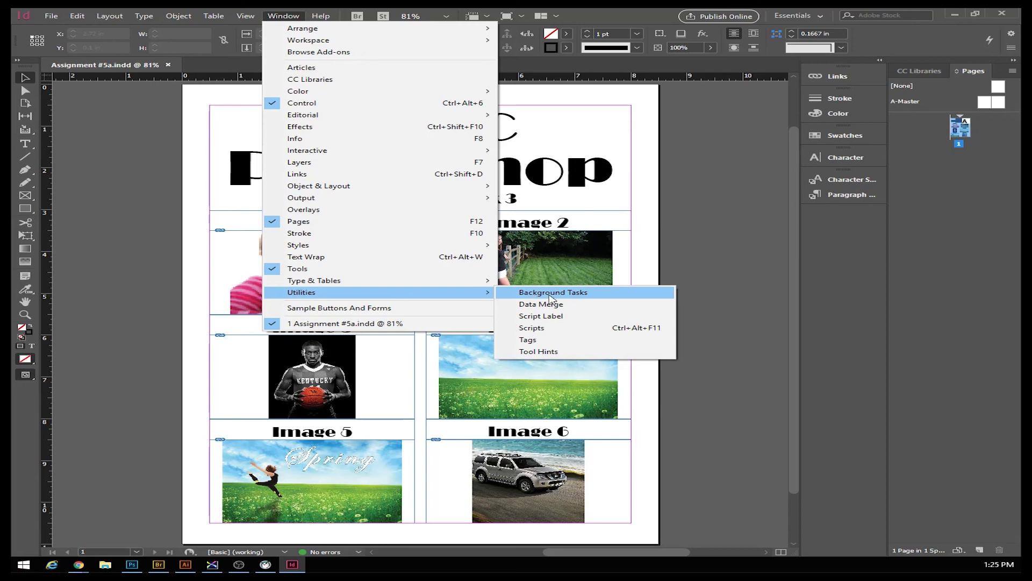
{"action": "left_click", "coordinate": [549, 295]}
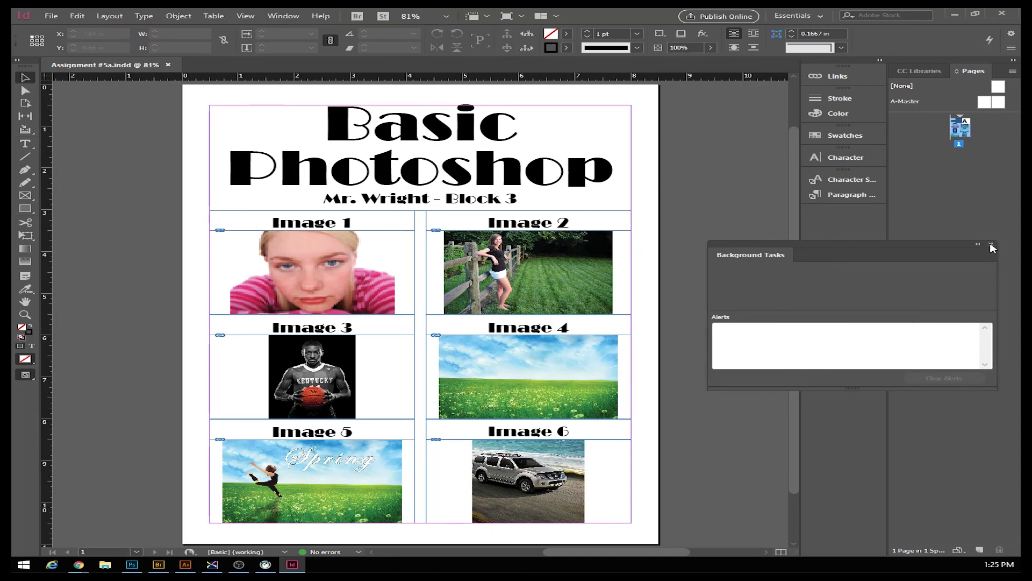
{"action": "left_click", "coordinate": [992, 246]}
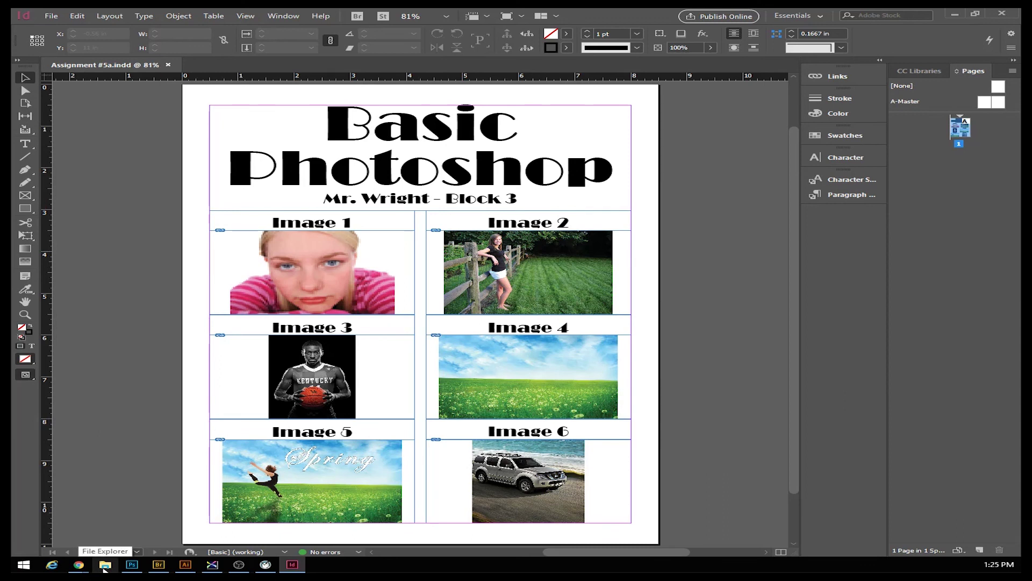
- Switch to File Explorer and open the Block 3 folder inside Comtech on the F: drive
{"action": "left_click", "coordinate": [104, 566]}
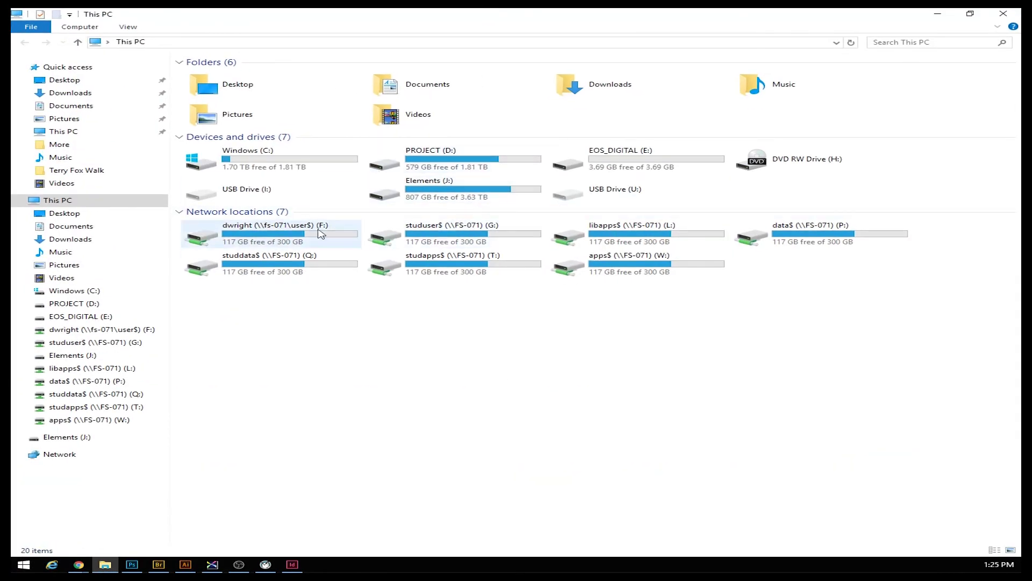
{"action": "double_click", "coordinate": [255, 232]}
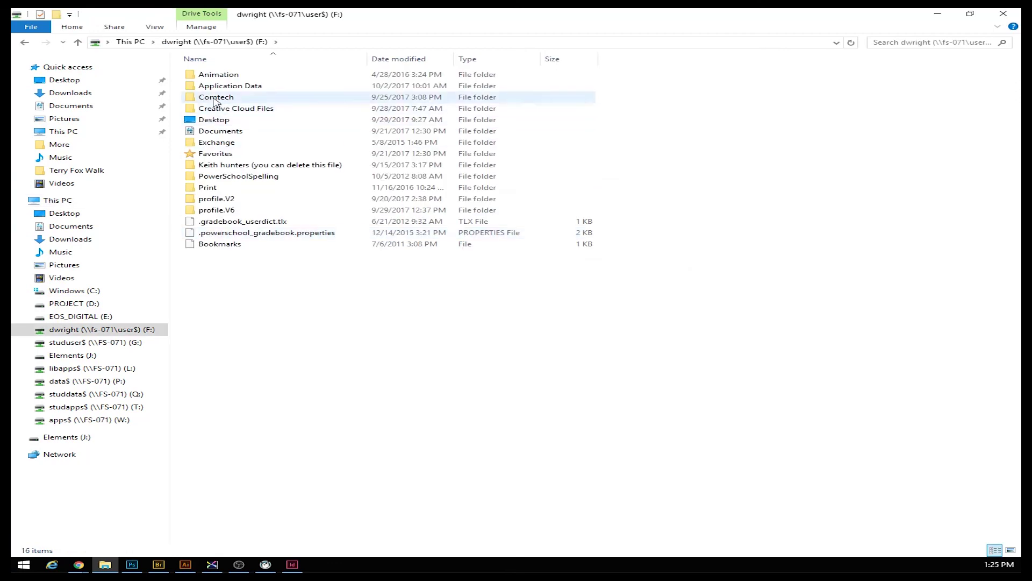
{"action": "left_click", "coordinate": [210, 99]}
{"action": "double_click", "coordinate": [209, 99]}
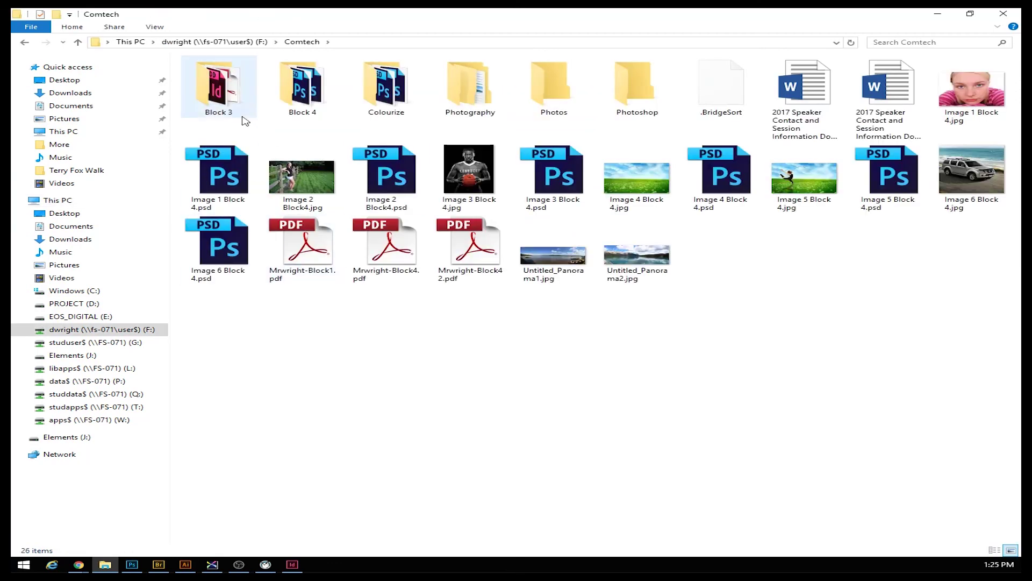
{"action": "double_click", "coordinate": [216, 93]}
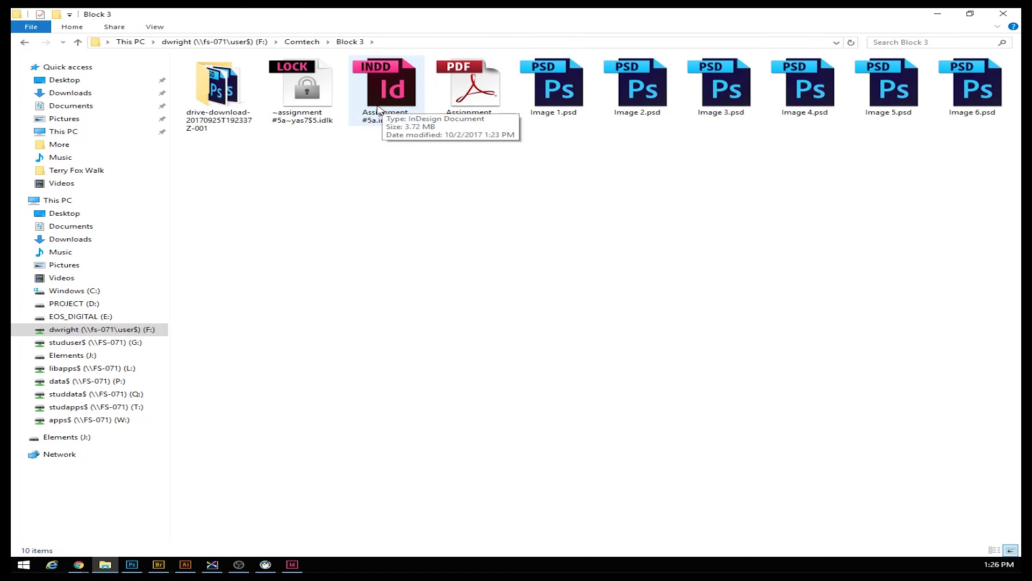
- Open the exported Assignment #5a PDF in Adobe Reader and review its page
{"action": "double_click", "coordinate": [476, 94]}
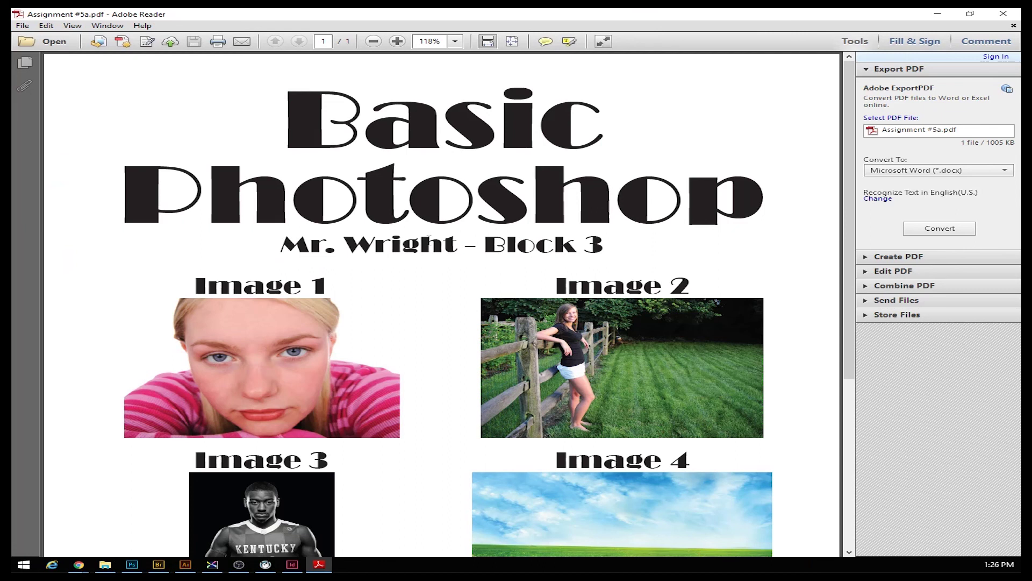
{"action": "scroll", "coordinate": [433, 249], "scroll_direction": "down", "scroll_amount": 5}
{"action": "scroll", "coordinate": [435, 253], "scroll_direction": "up", "scroll_amount": 4}
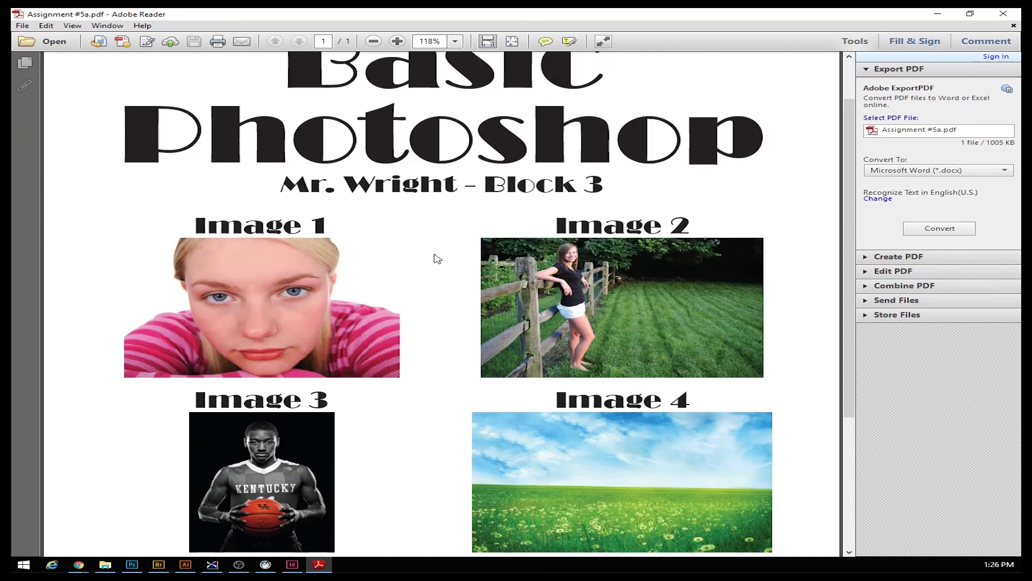
{"action": "scroll", "coordinate": [436, 256], "scroll_direction": "up", "scroll_amount": 2}
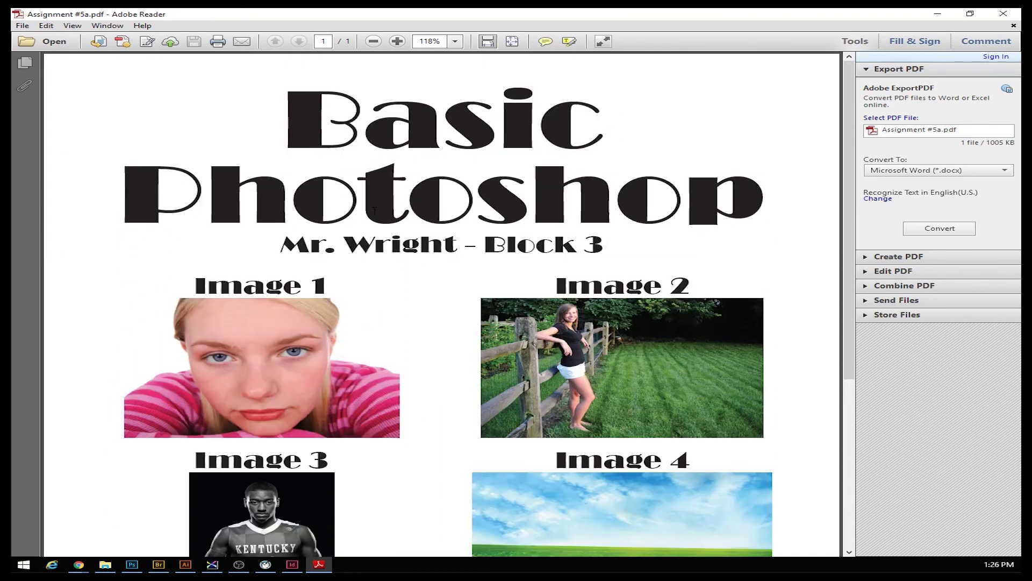
- Start printing the PDF and choose the Jasper Place - Lab152 printer
{"action": "left_click", "coordinate": [22, 25]}
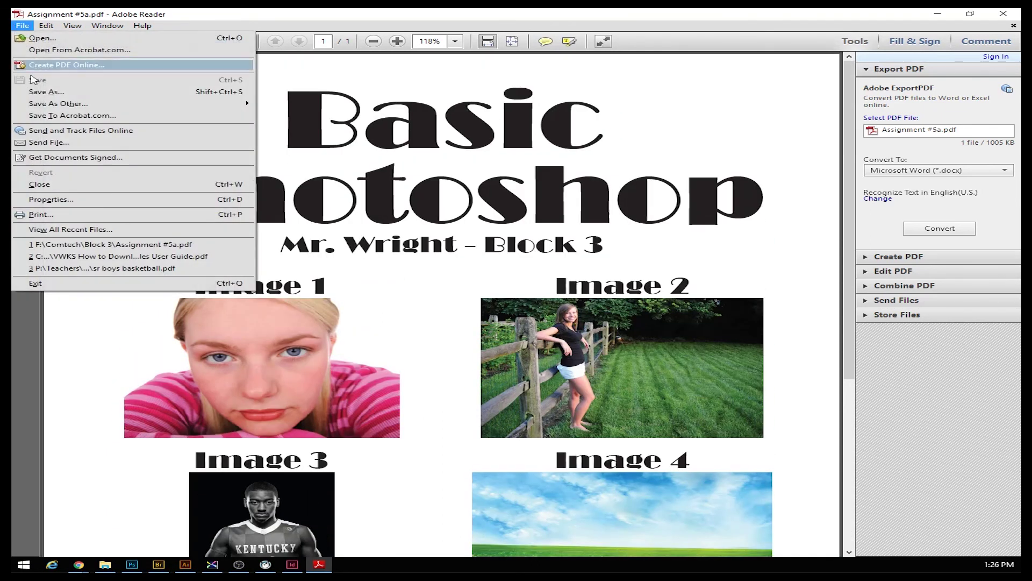
{"action": "left_click", "coordinate": [57, 215]}
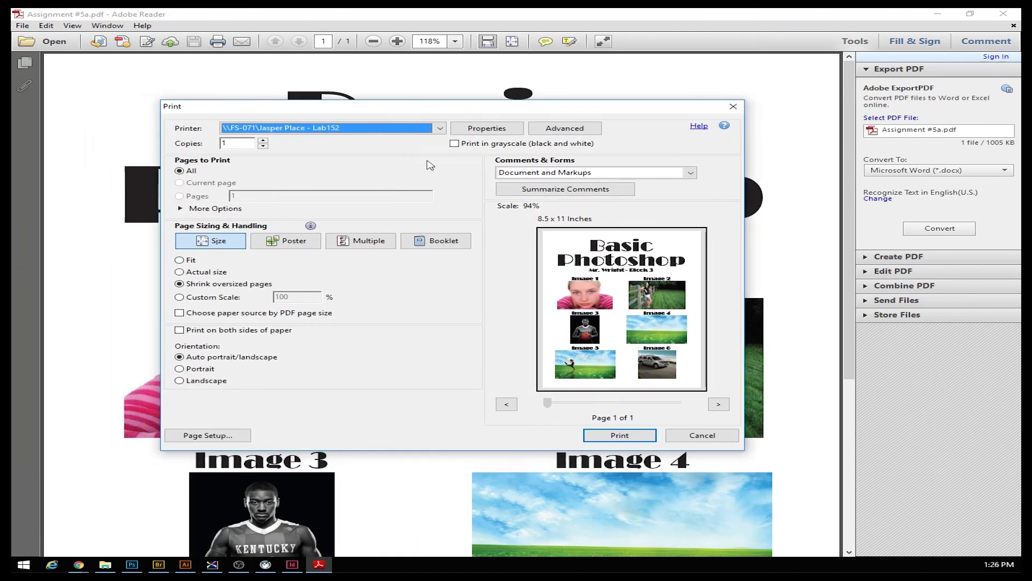
{"action": "left_click", "coordinate": [441, 129]}
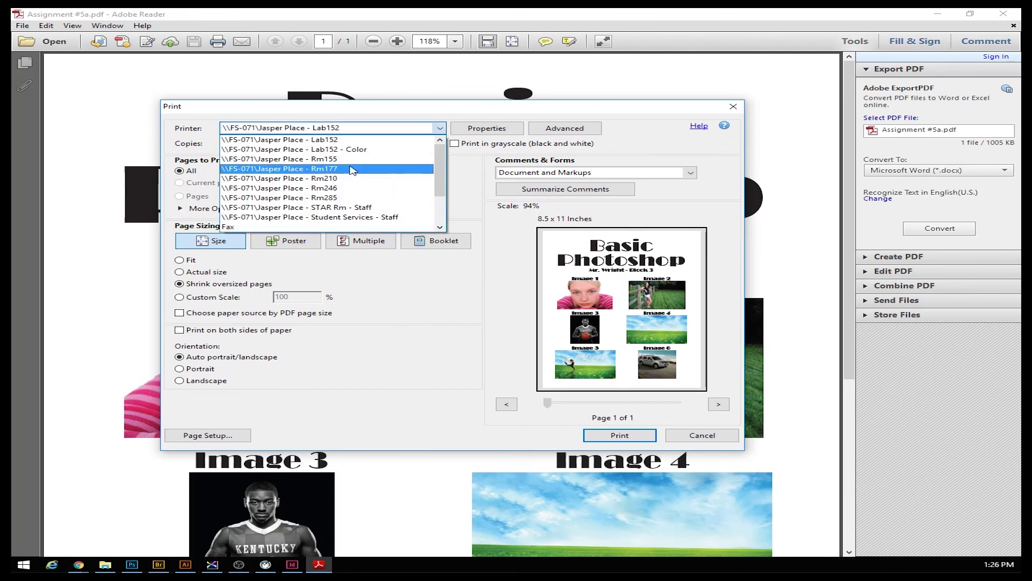
{"action": "left_click", "coordinate": [326, 141]}
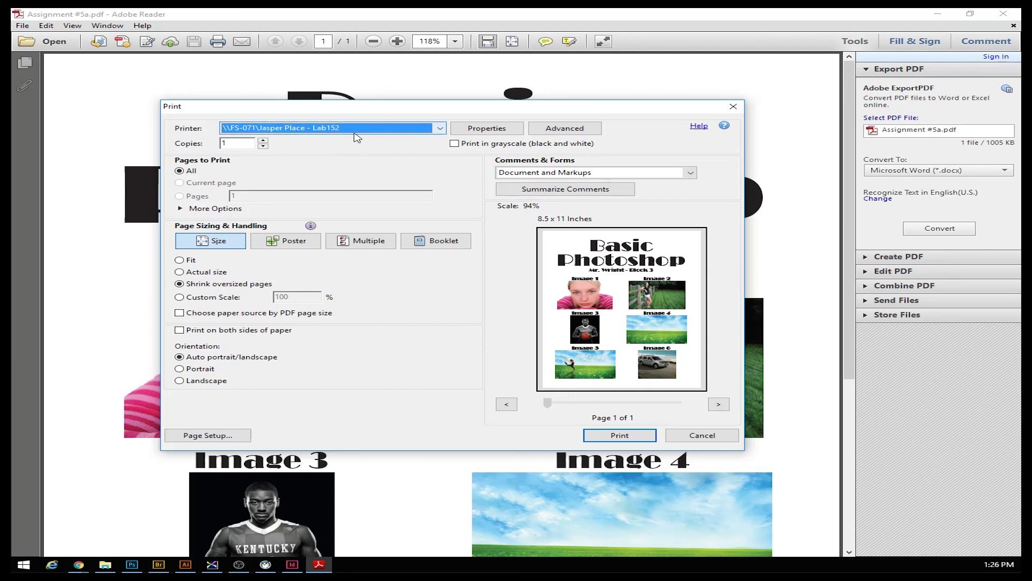
{"action": "left_click", "coordinate": [439, 130]}
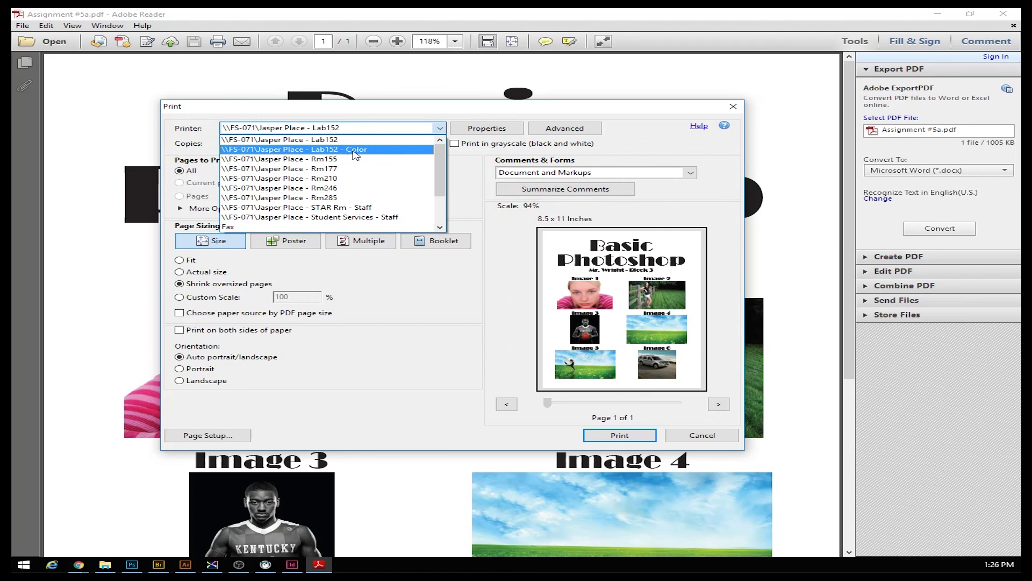
{"action": "left_click", "coordinate": [471, 180]}
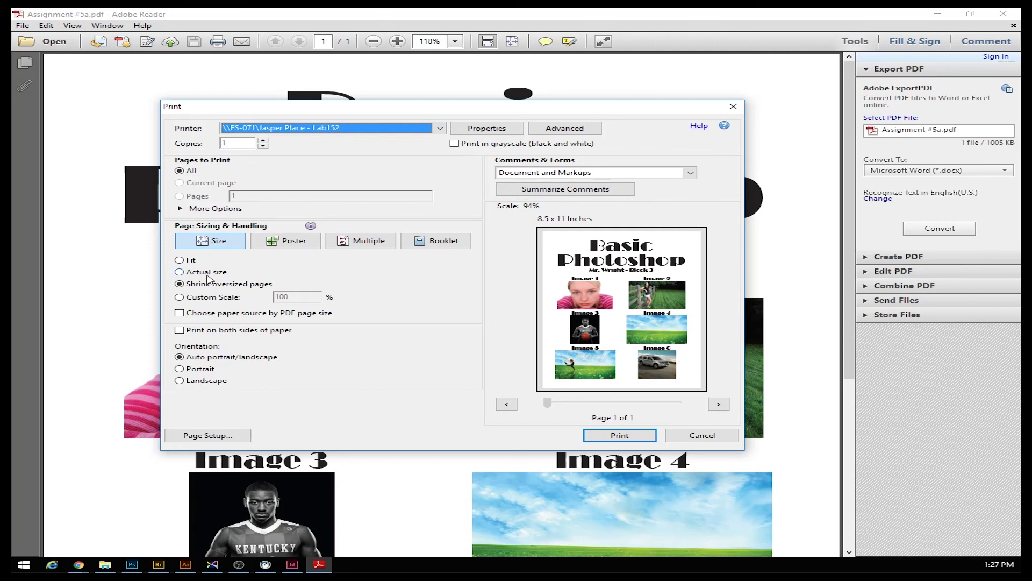
- Set the page sizing to Actual size and print the page
{"action": "left_click", "coordinate": [183, 274]}
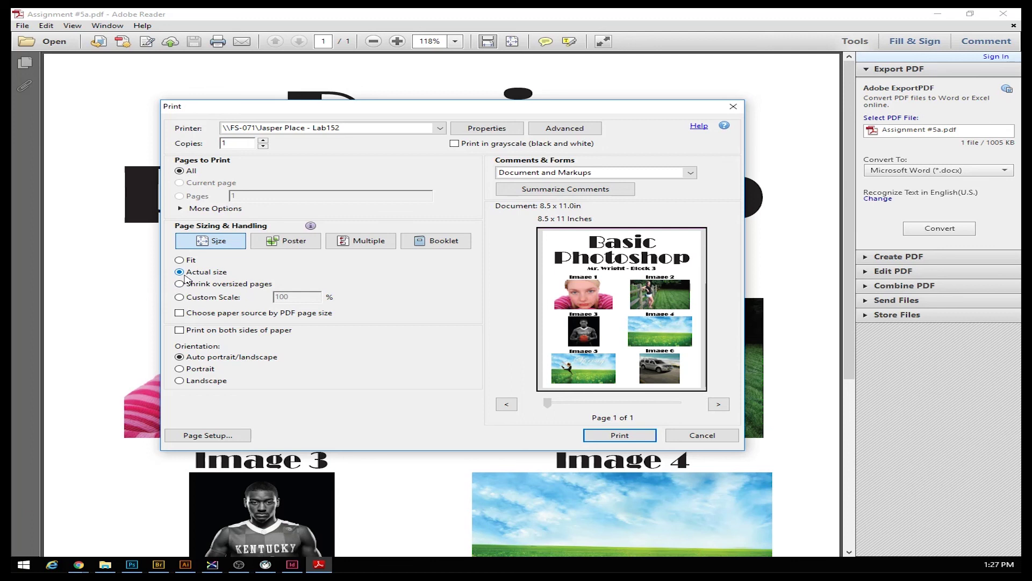
{"action": "left_click", "coordinate": [179, 261]}
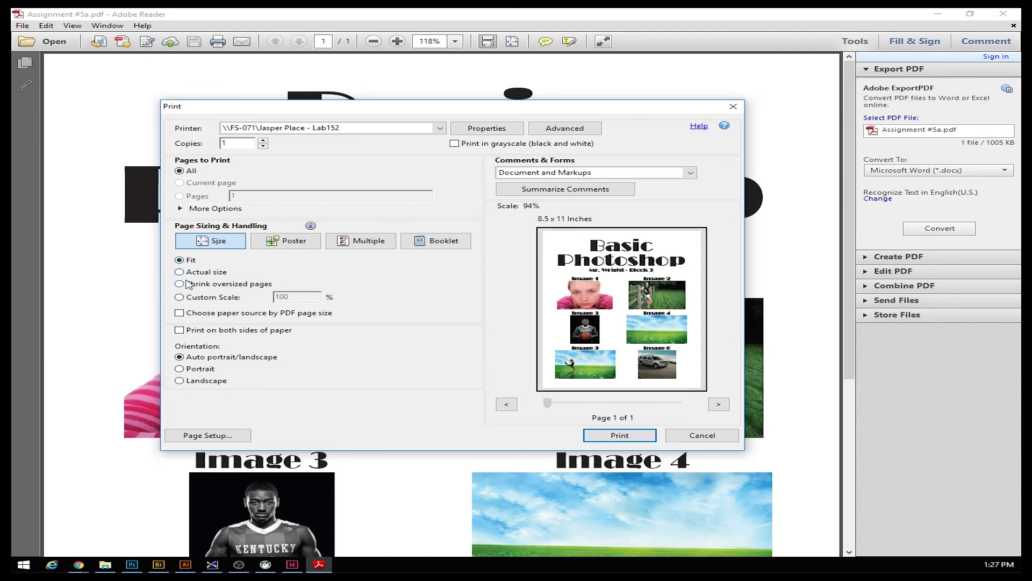
{"action": "left_click", "coordinate": [179, 272]}
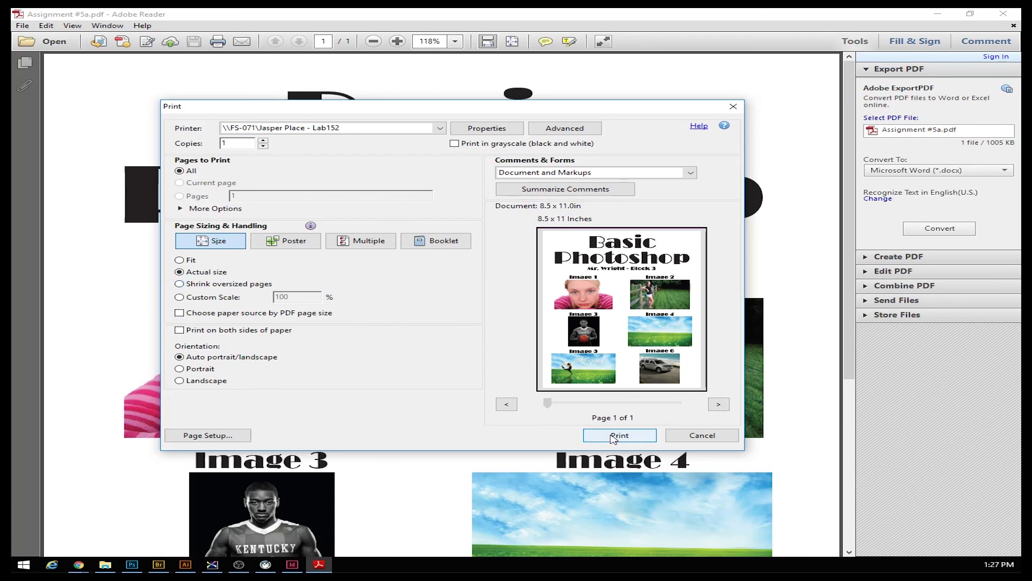
{"action": "left_click", "coordinate": [613, 436]}
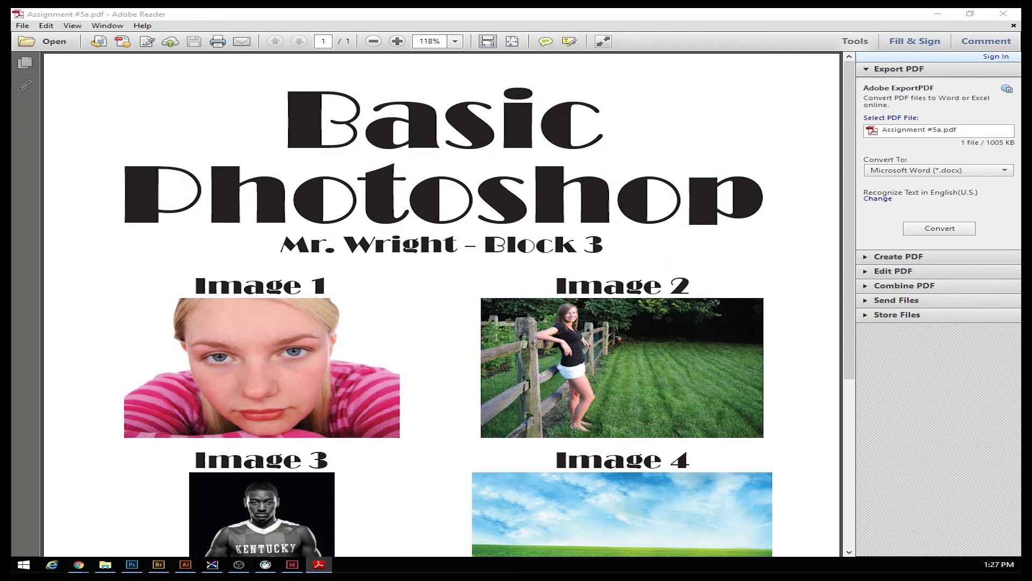